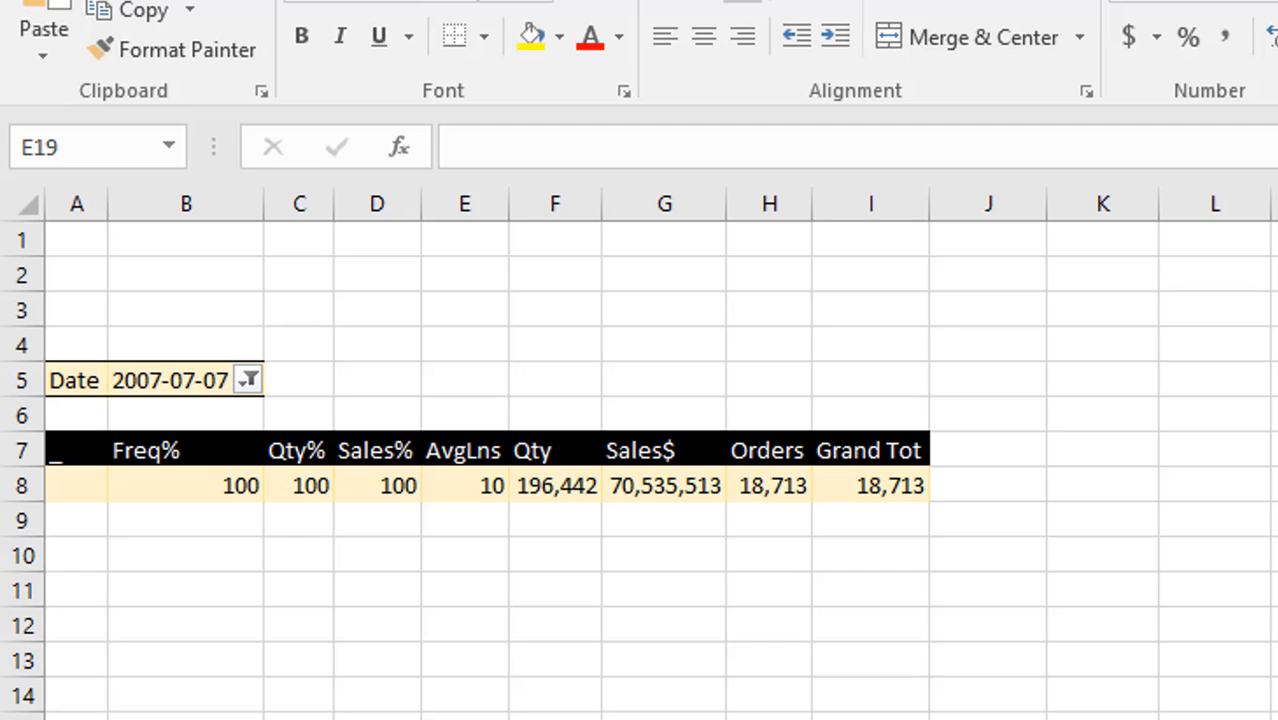
# Filter the pivot table's Date to only the years 2005 and 2006, and recheck the filter without changing it.
pyautogui.click(248, 380)
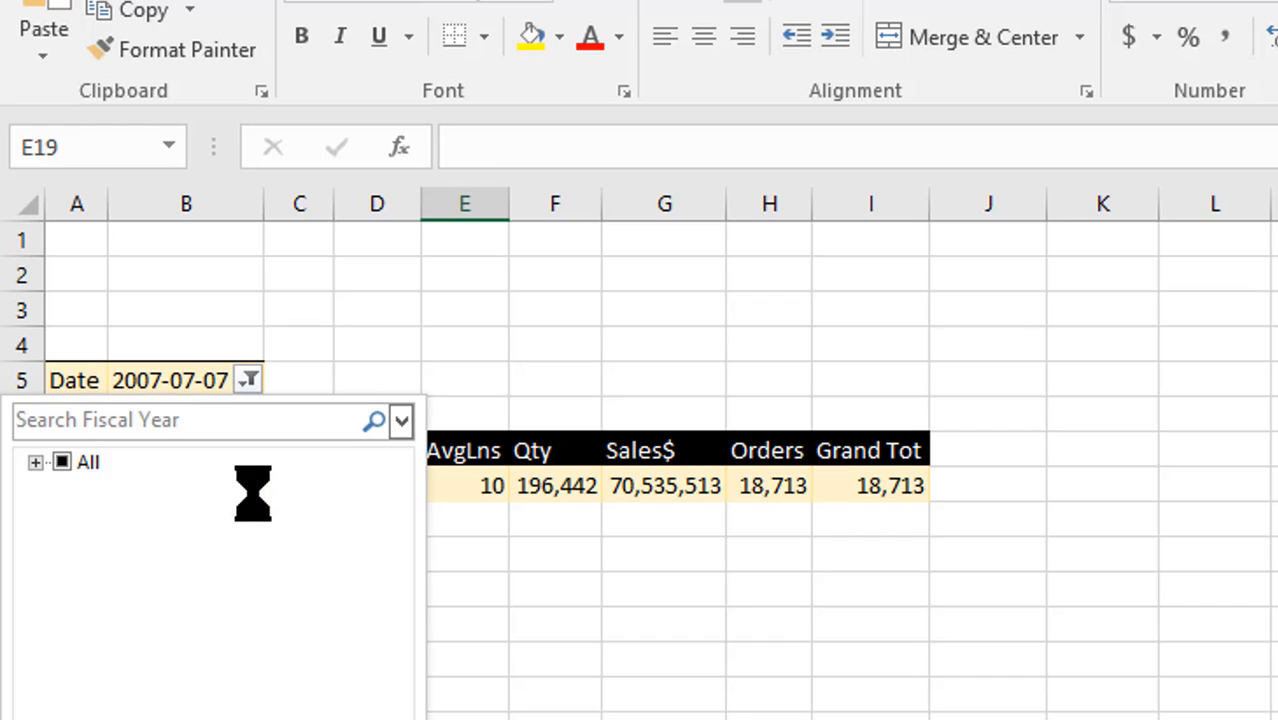
pyautogui.click(35, 462)
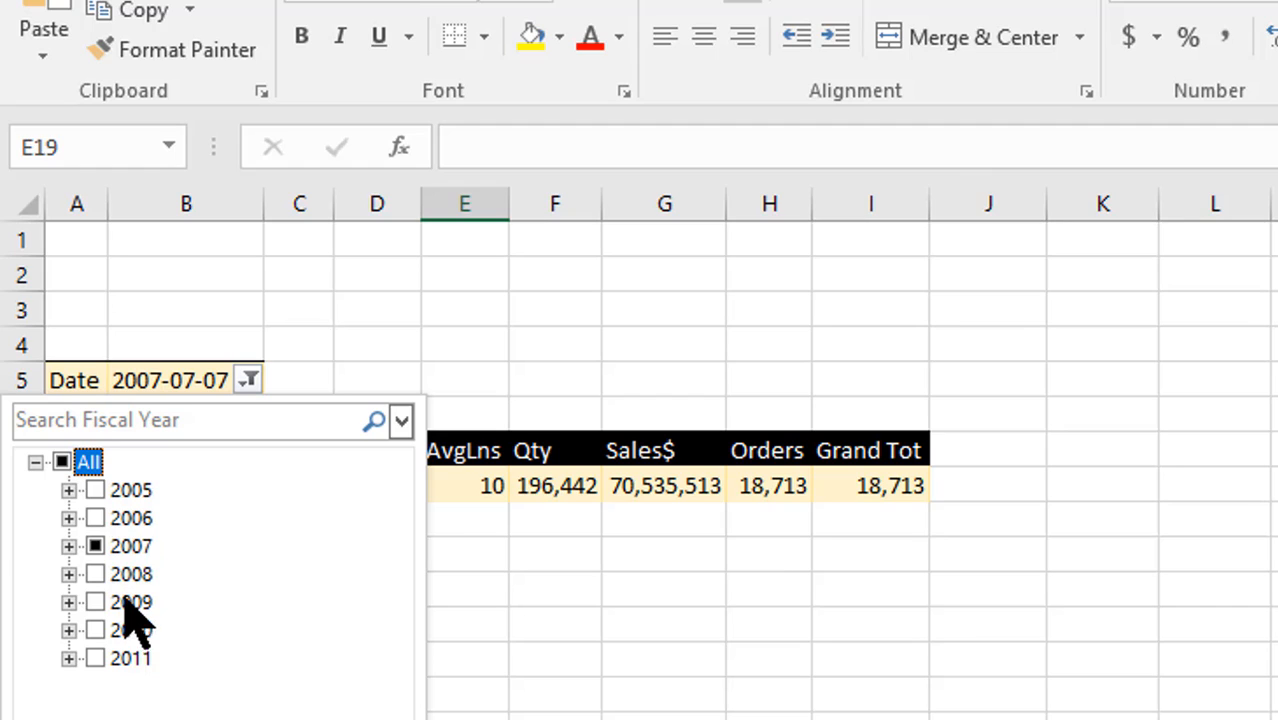
pyautogui.click(96, 483)
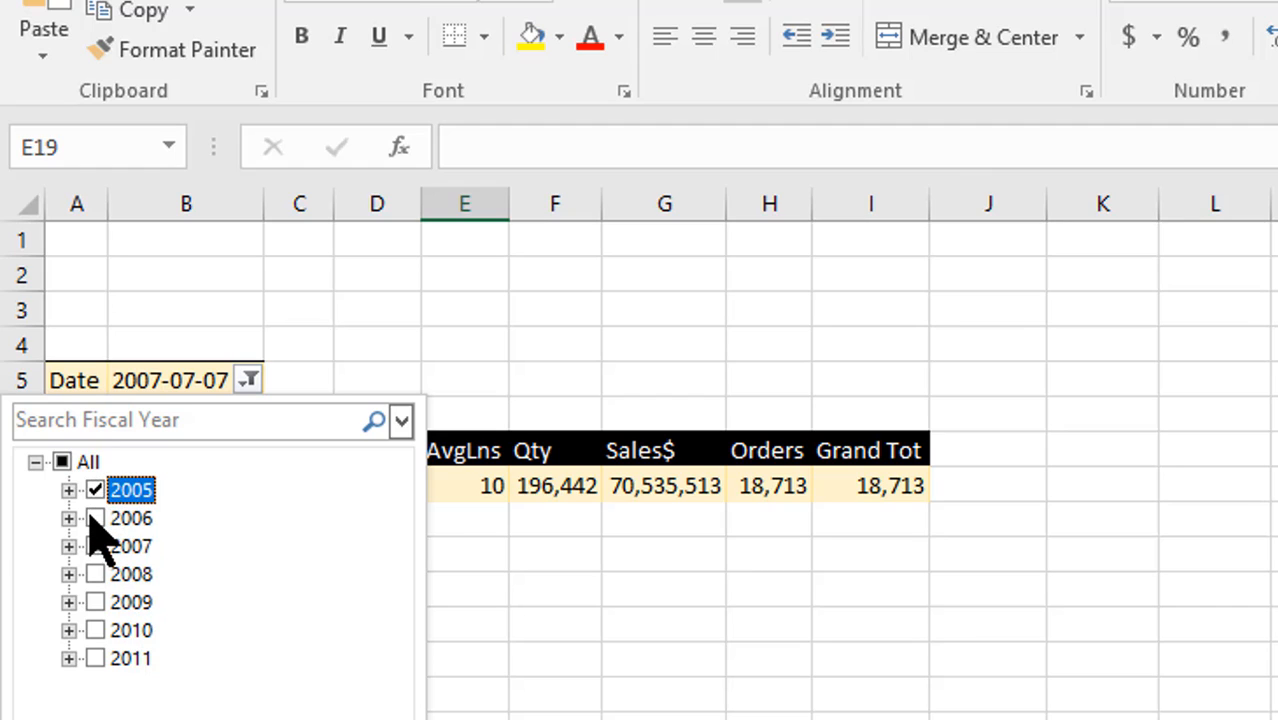
pyautogui.click(95, 518)
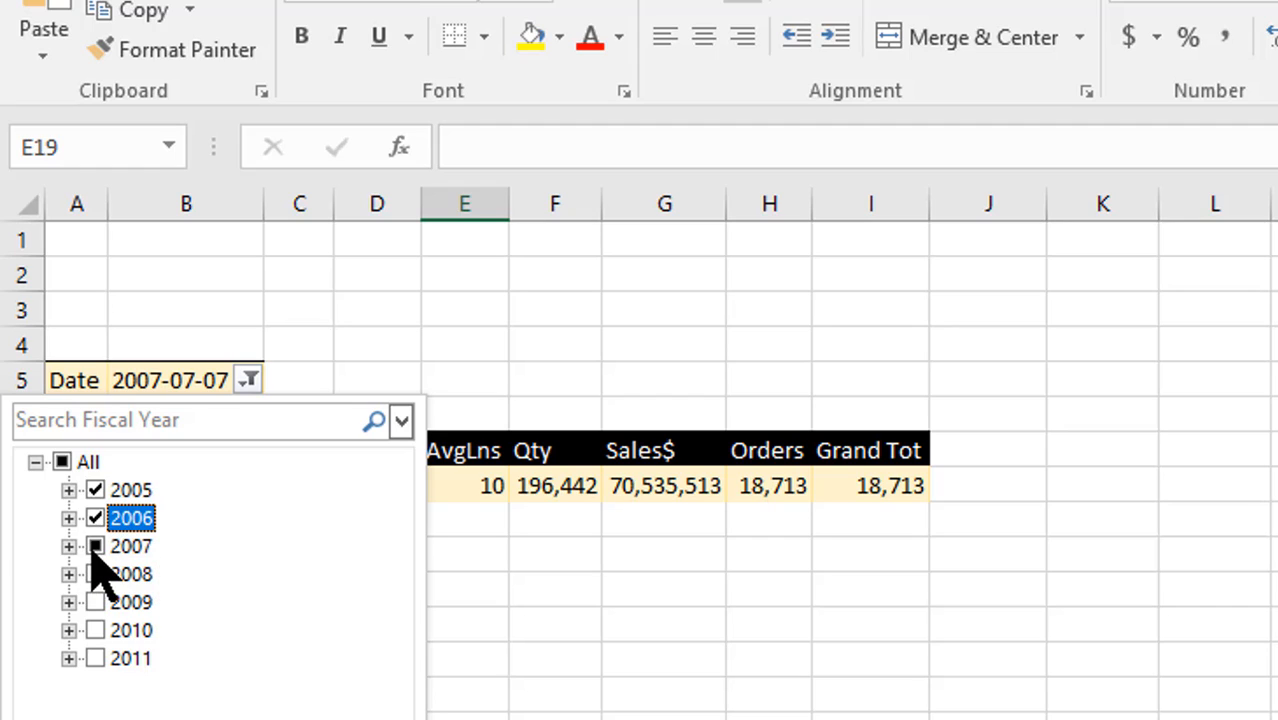
pyautogui.click(94, 545)
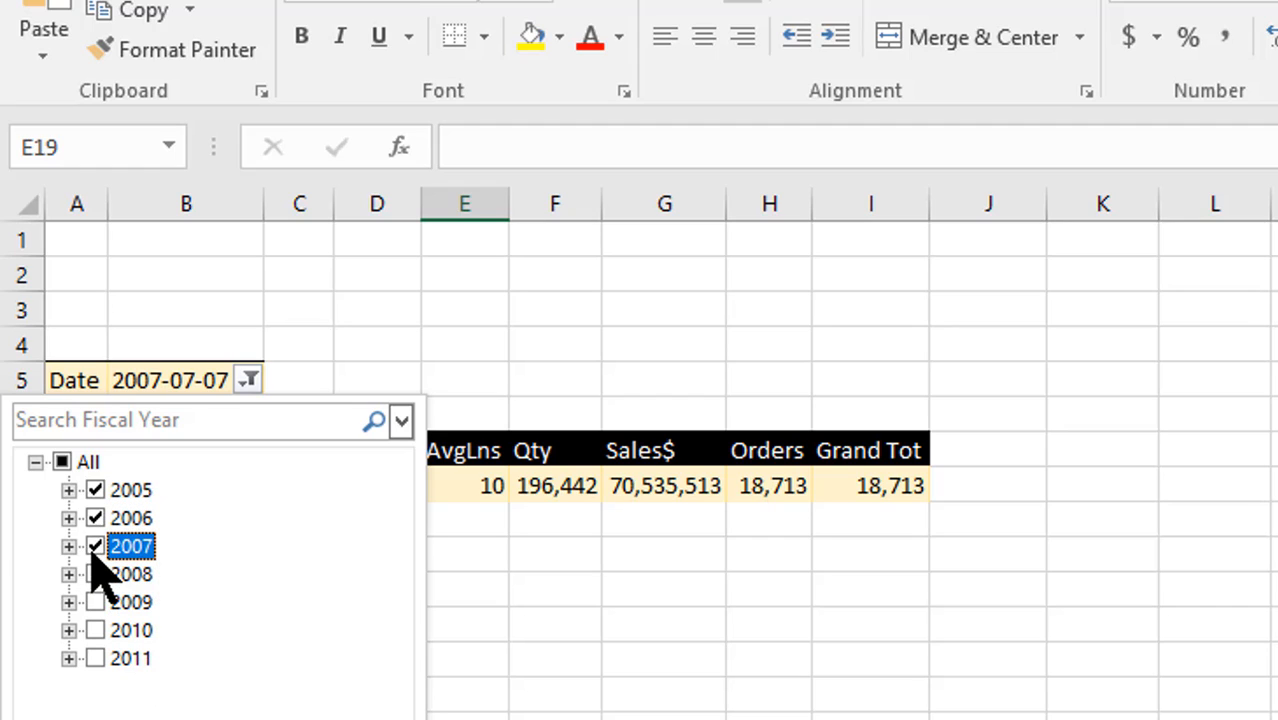
pyautogui.click(92, 546)
pyautogui.click(250, 718)
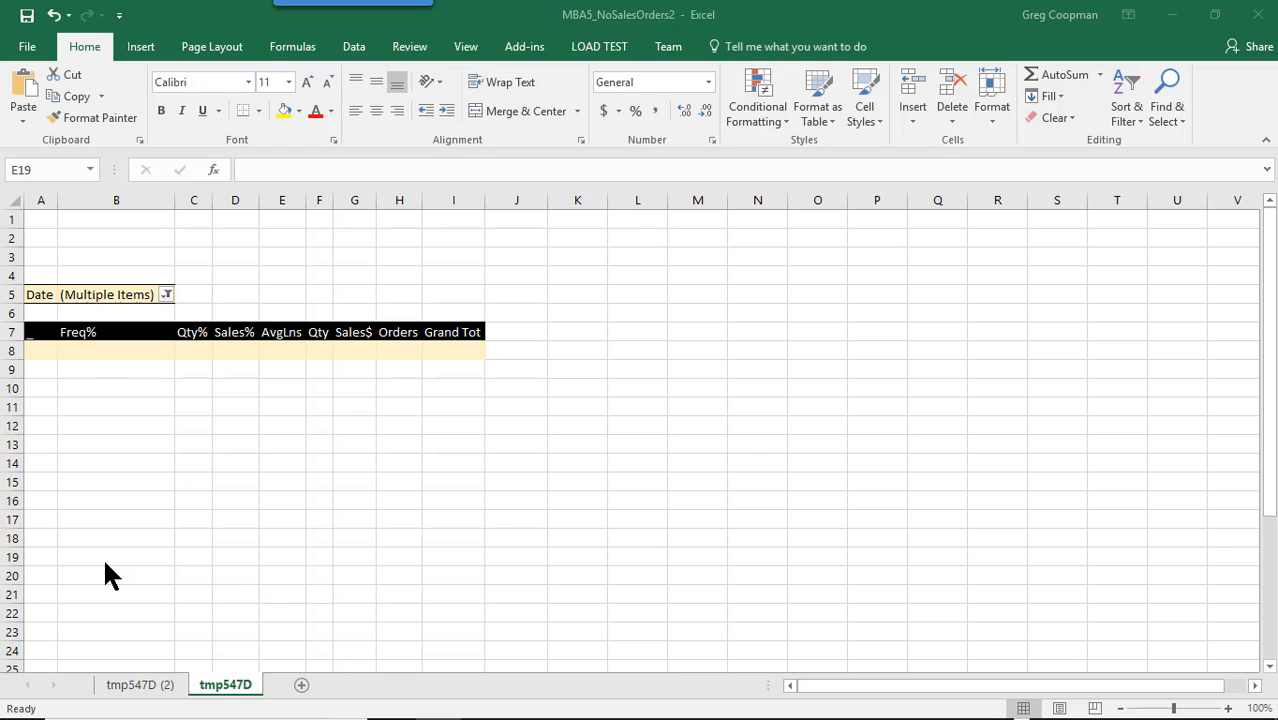
pyautogui.click(163, 292)
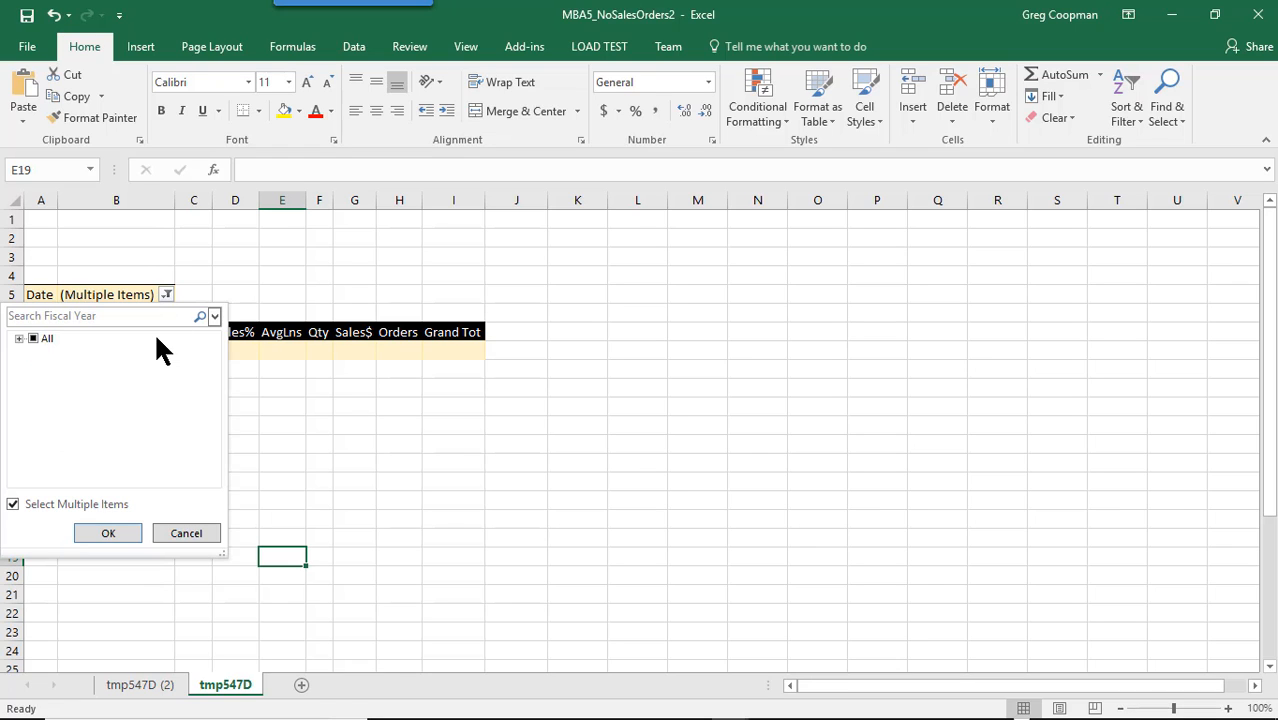
pyautogui.click(182, 533)
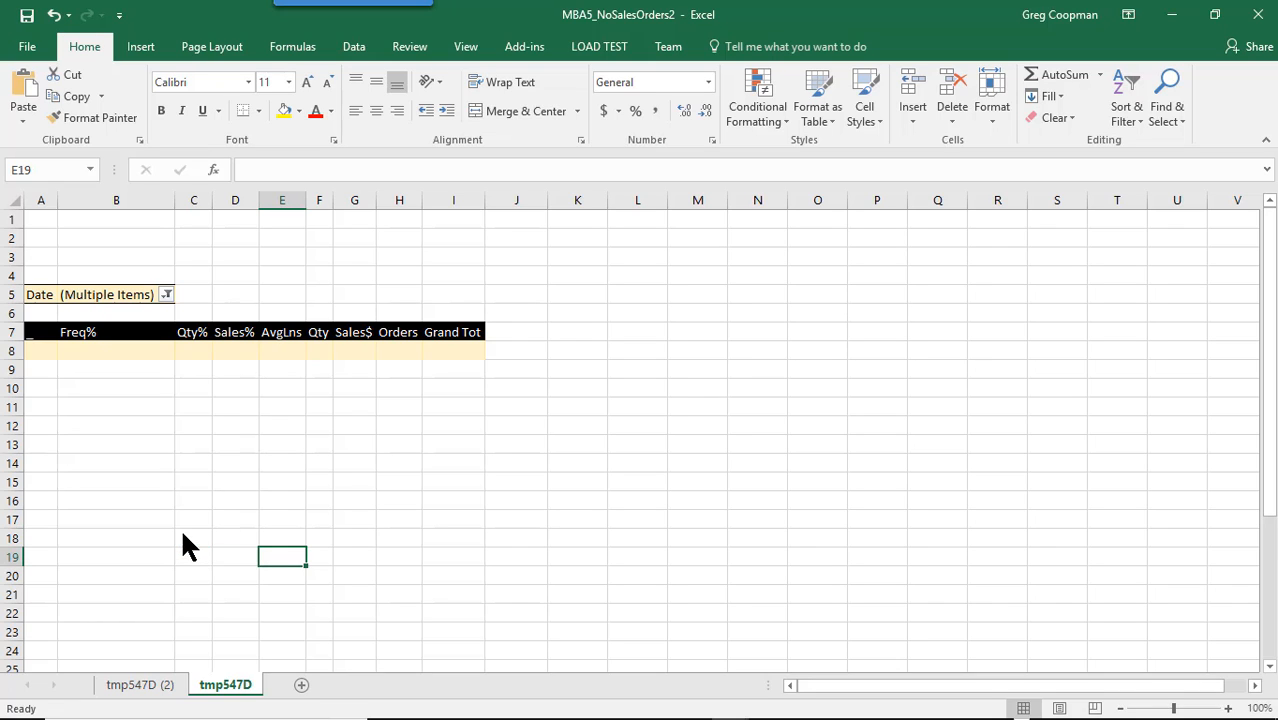
# Move the pivot table's Date field from Filters to Rows and add the Fiscal Year field as the filter.
pyautogui.moveTo(116, 294); pyautogui.dragTo(77, 379)
pyautogui.click(94, 290)
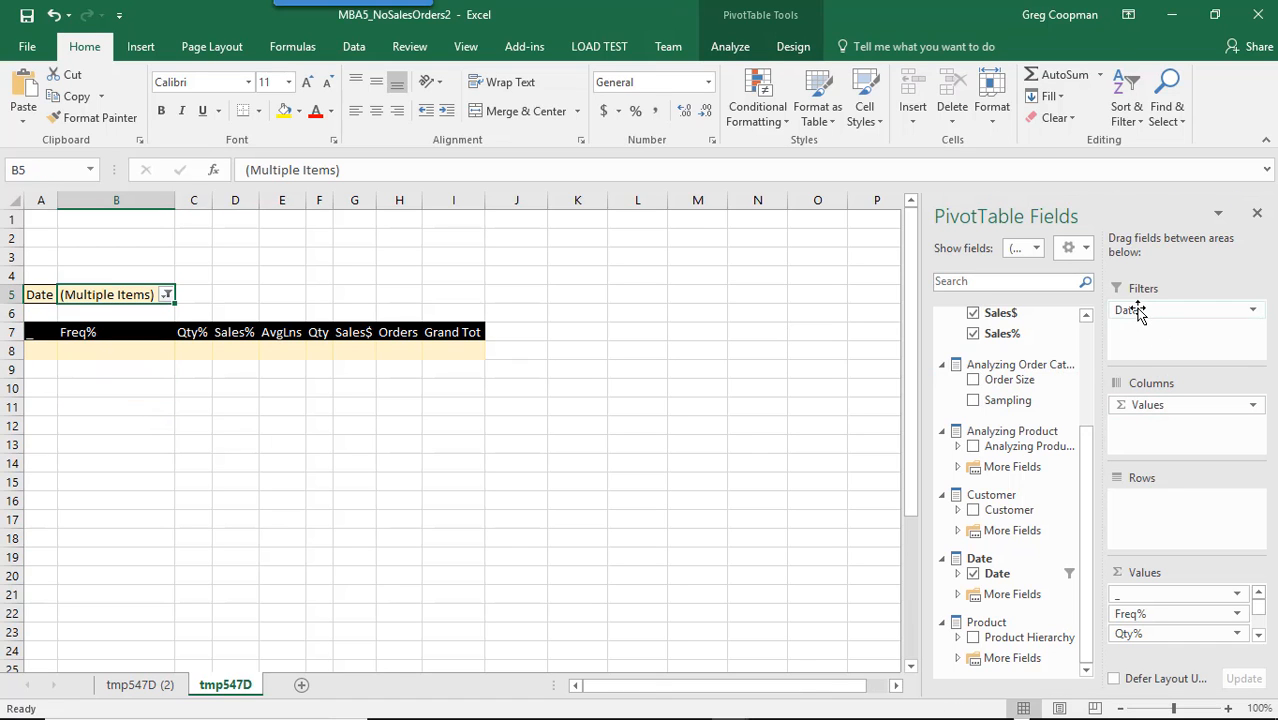
pyautogui.moveTo(1133, 311); pyautogui.dragTo(1127, 502)
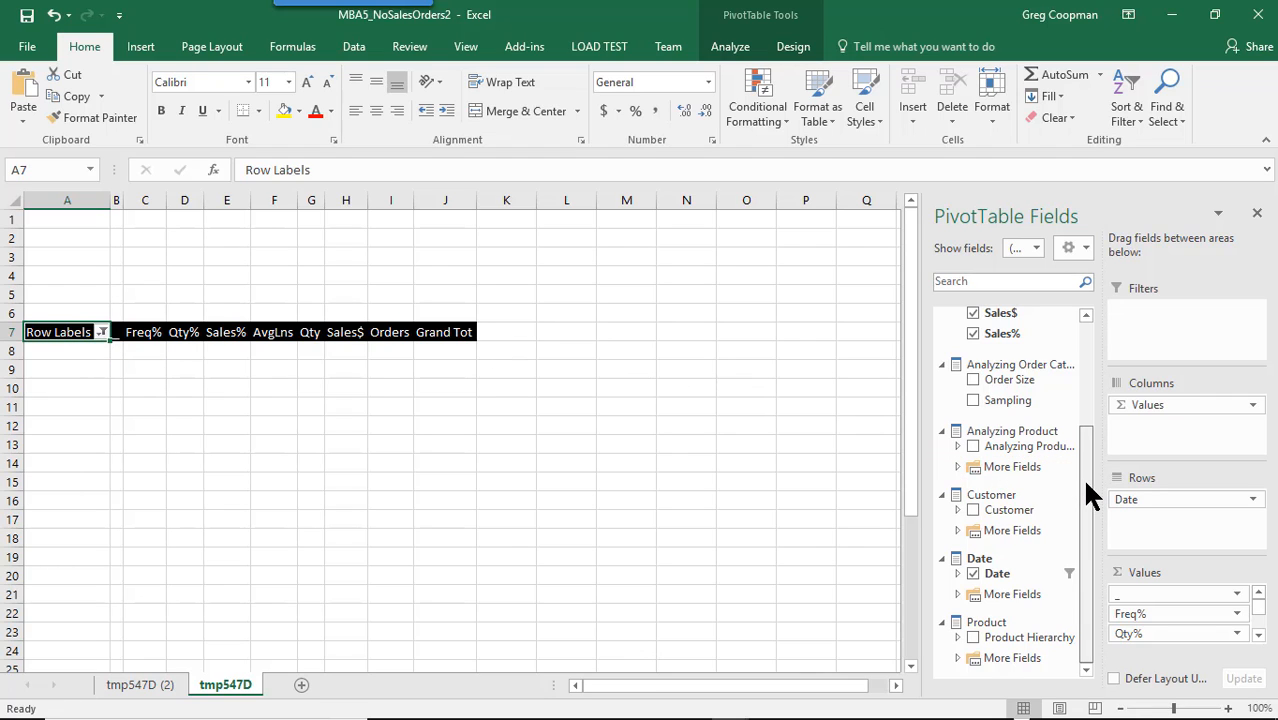
pyautogui.moveTo(1090, 491); pyautogui.dragTo(1077, 457)
pyautogui.click(958, 596)
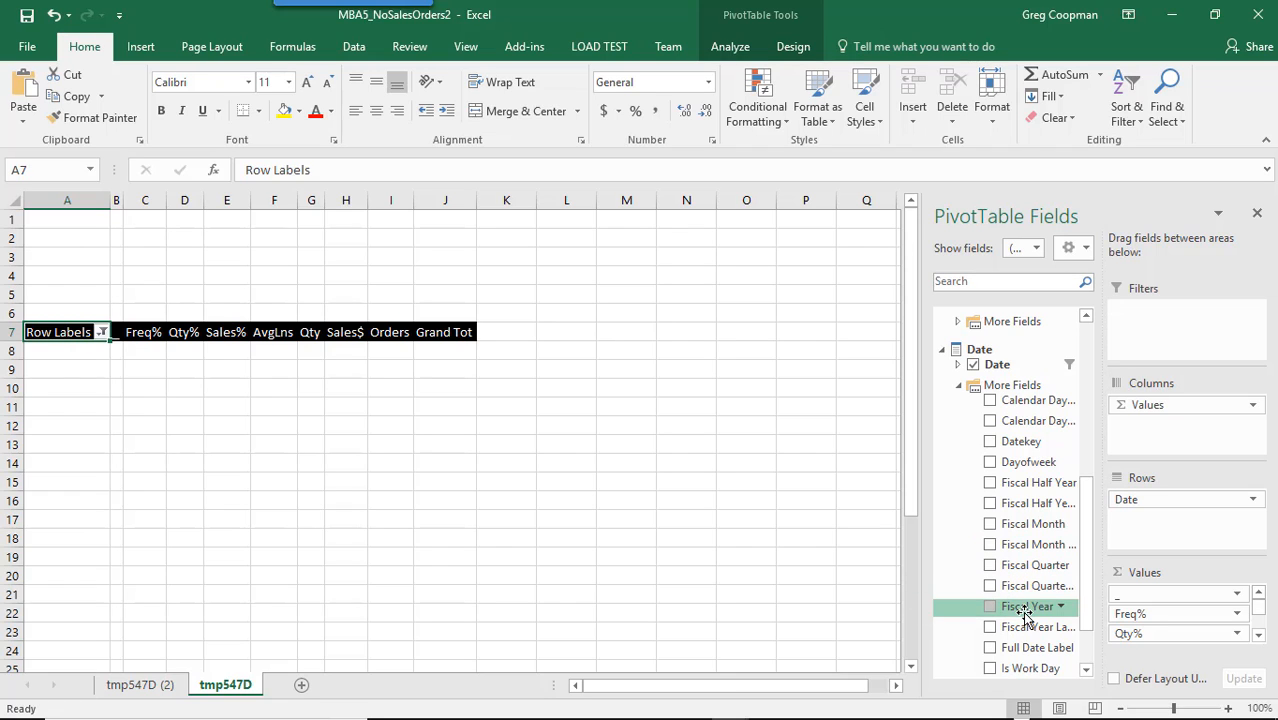
pyautogui.moveTo(1024, 614); pyautogui.dragTo(1150, 335)
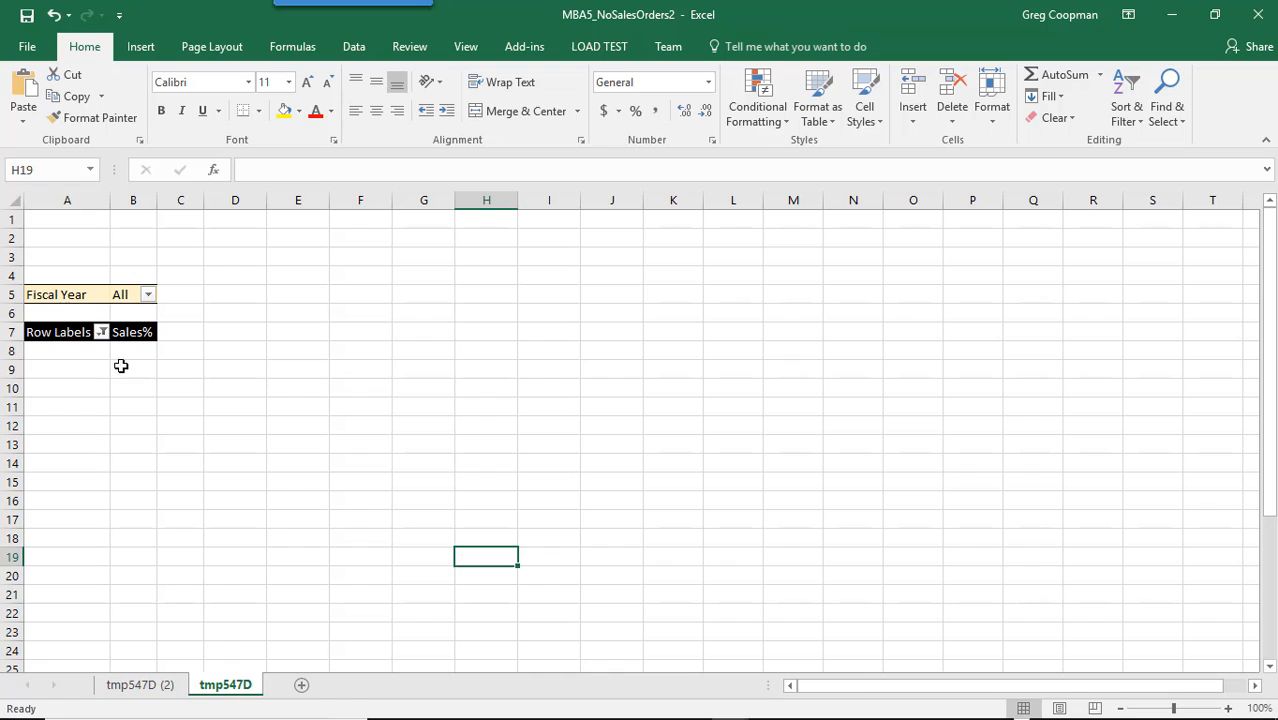
# Set the row labels' Fiscal Year filter to include all years.
pyautogui.click(100, 331)
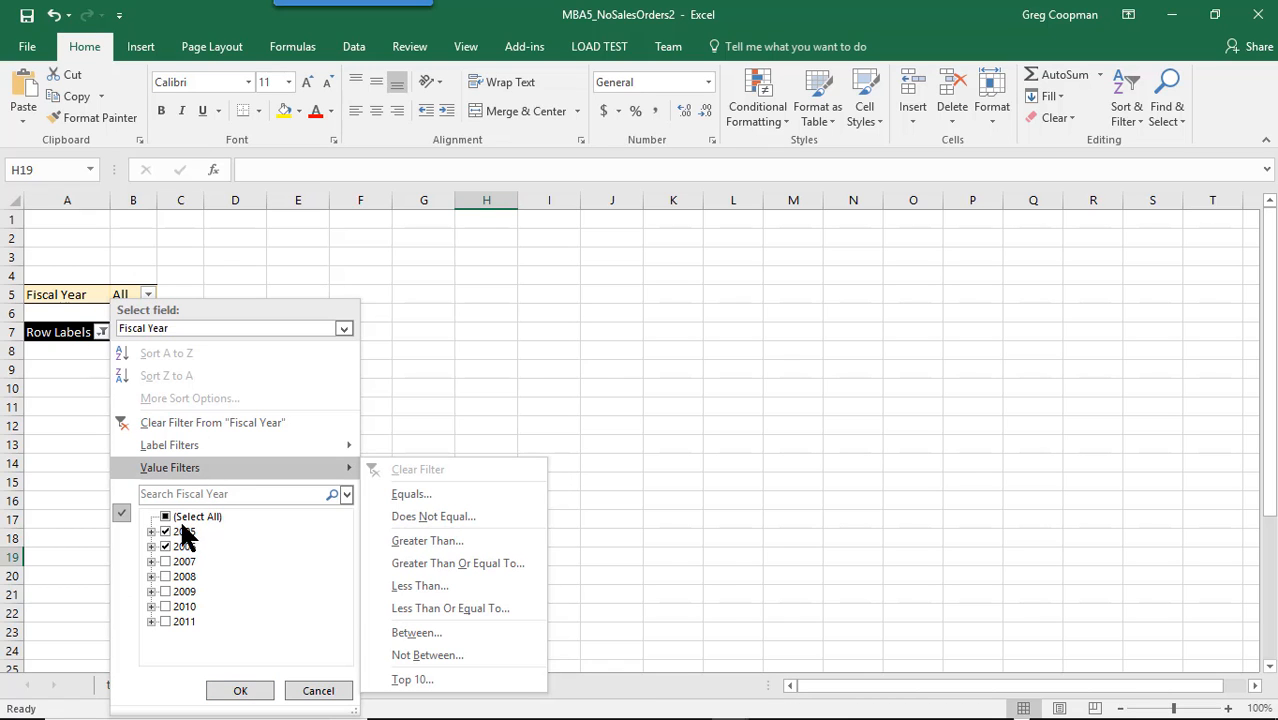
pyautogui.click(166, 517)
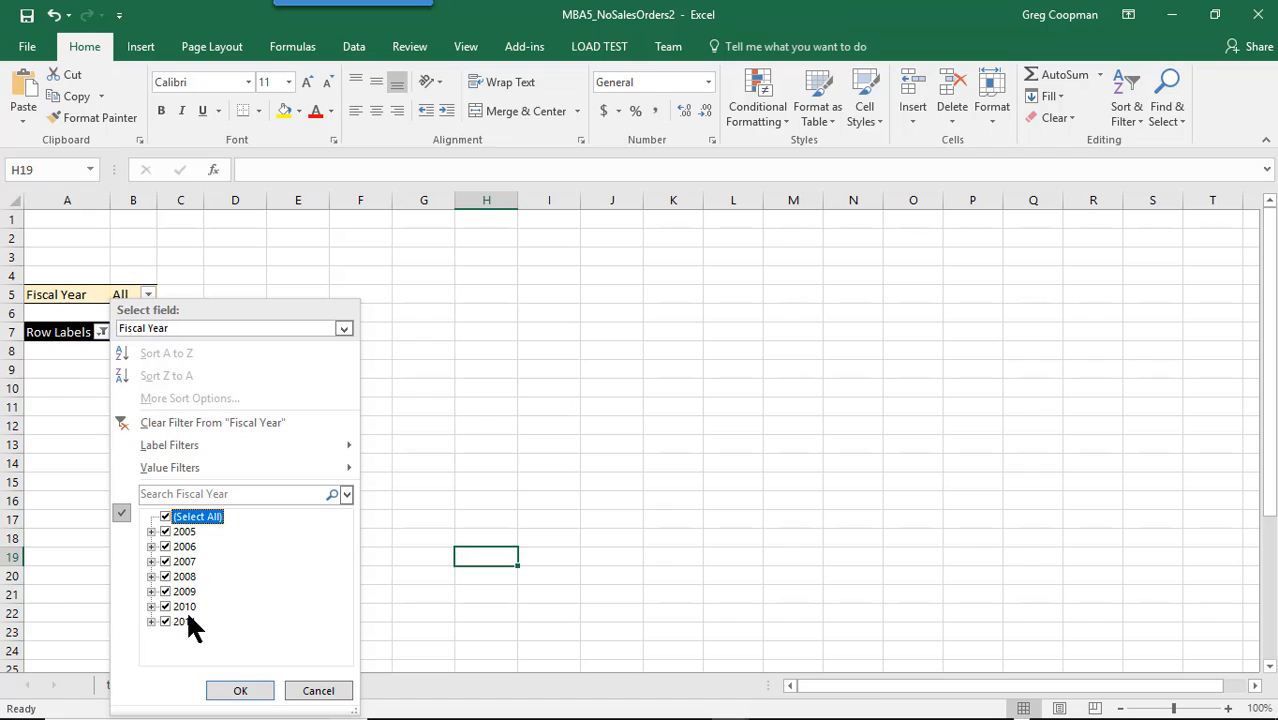
pyautogui.click(240, 691)
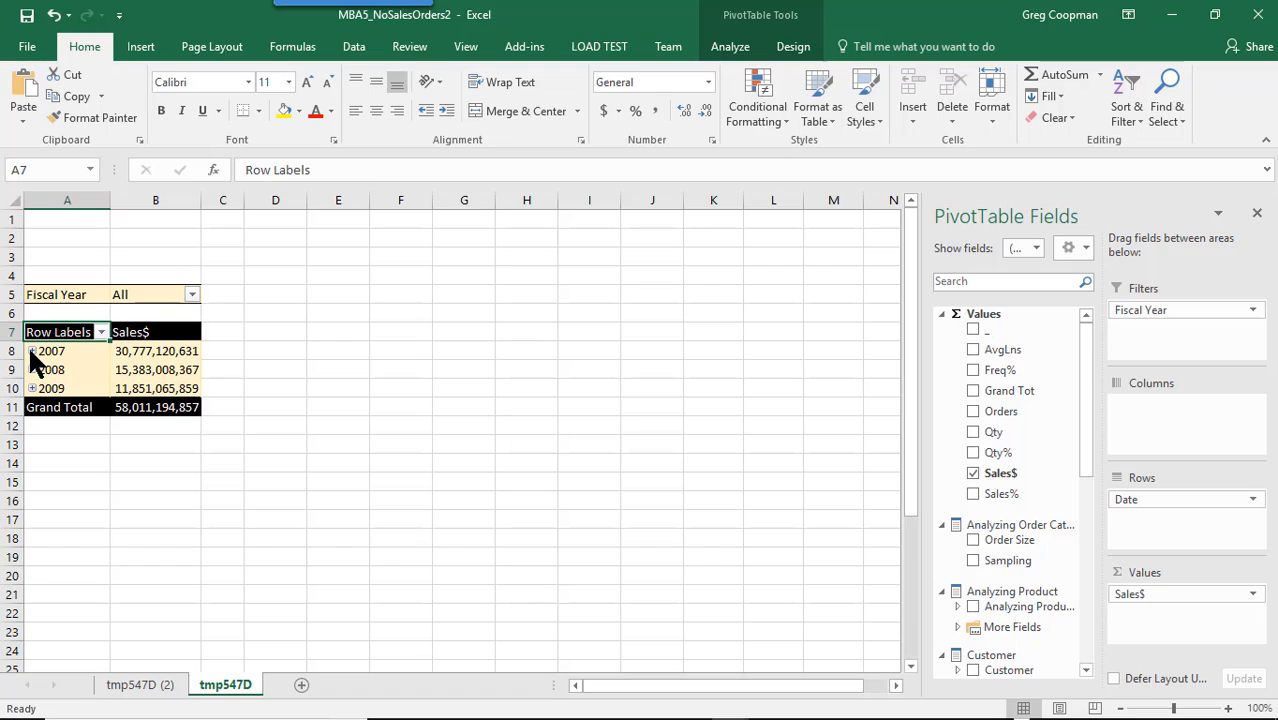
# Examine the first dates under 2007 and the last December dates under 2009 in the pivot rows.
pyautogui.click(32, 352)
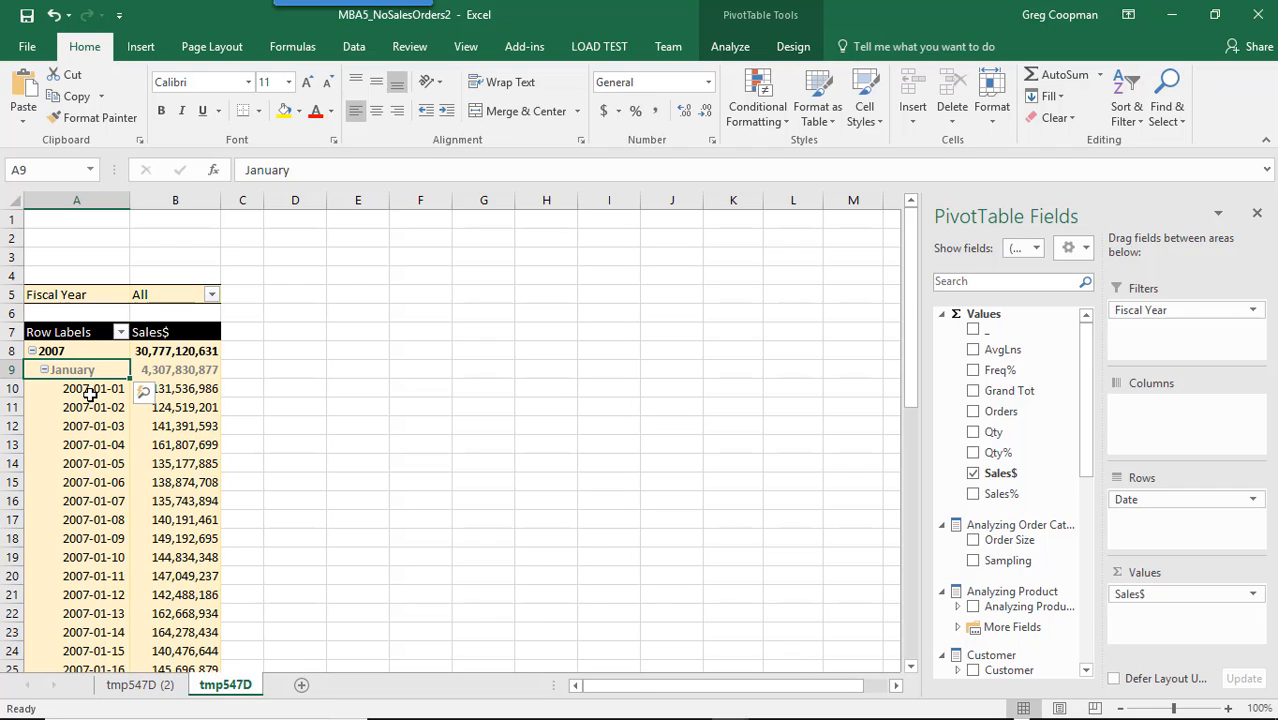
pyautogui.click(32, 351)
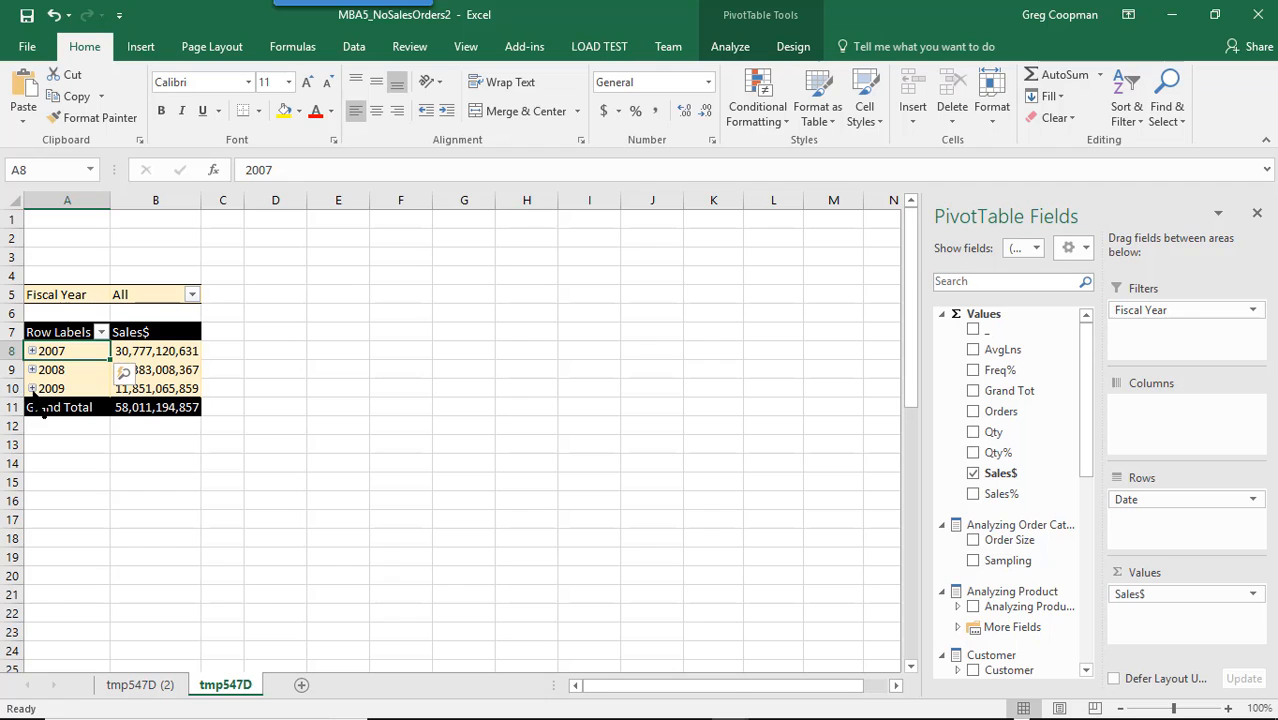
pyautogui.click(32, 388)
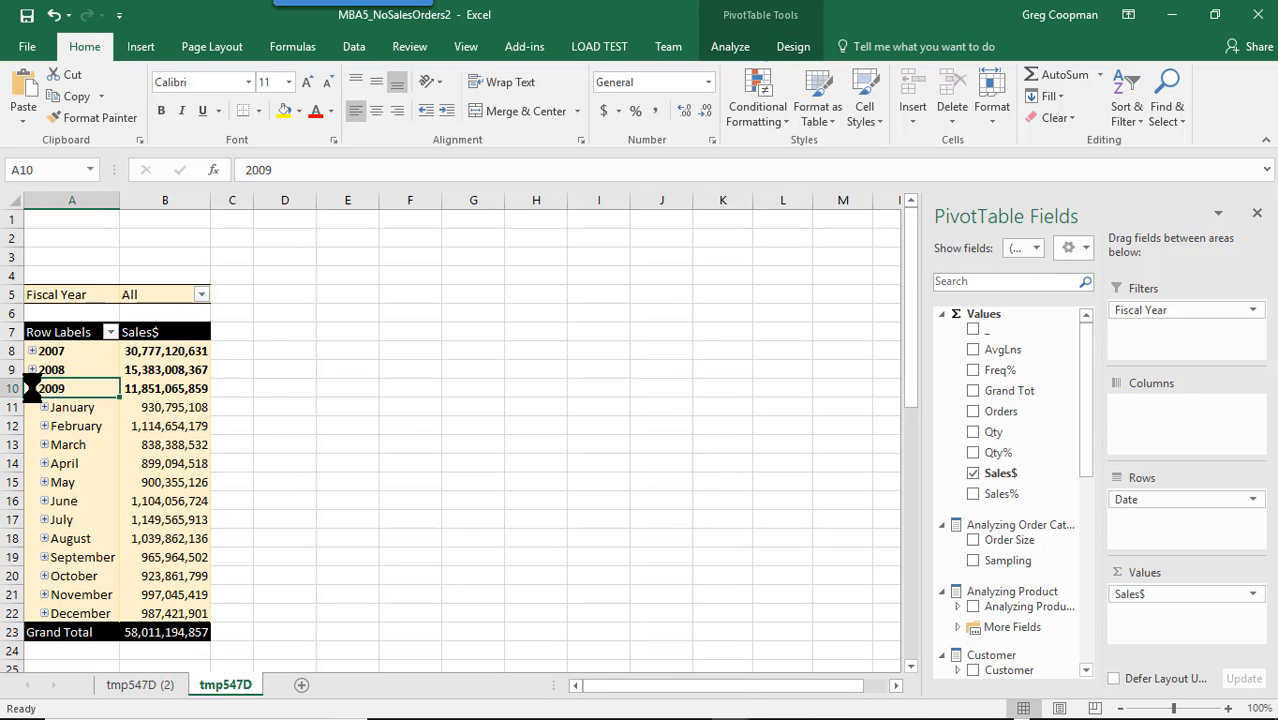
pyautogui.click(44, 613)
pyautogui.scroll(-16, 93, 594)
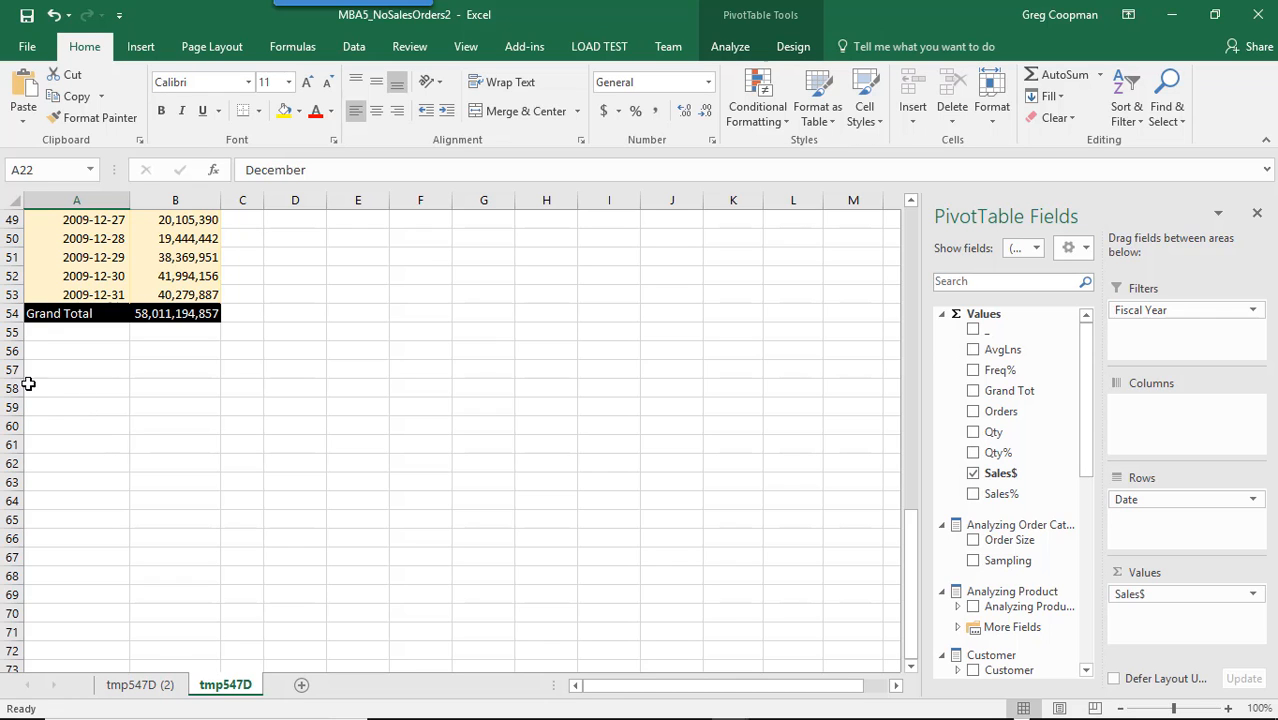
pyautogui.scroll(12, 127, 343)
pyautogui.scroll(4, 127, 343)
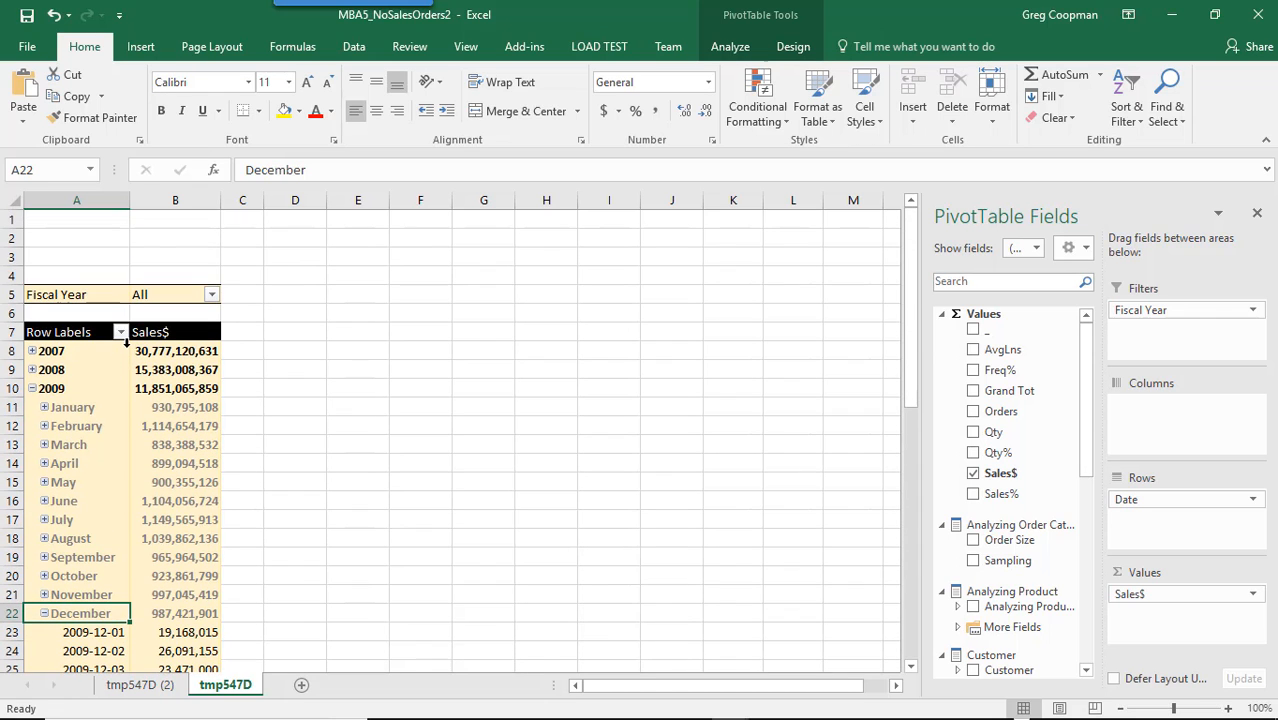
# Examine which years the Fiscal Year filter offers, leaving its selection unchanged.
pyautogui.click(211, 294)
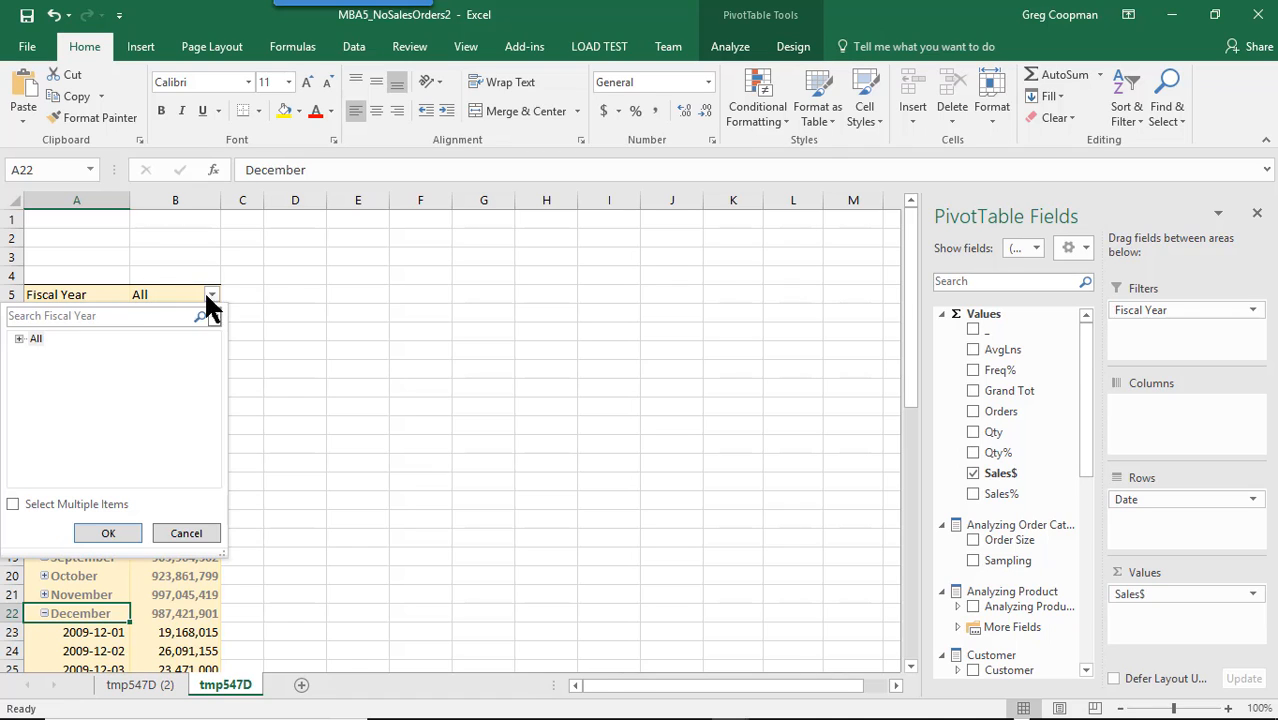
pyautogui.click(20, 340)
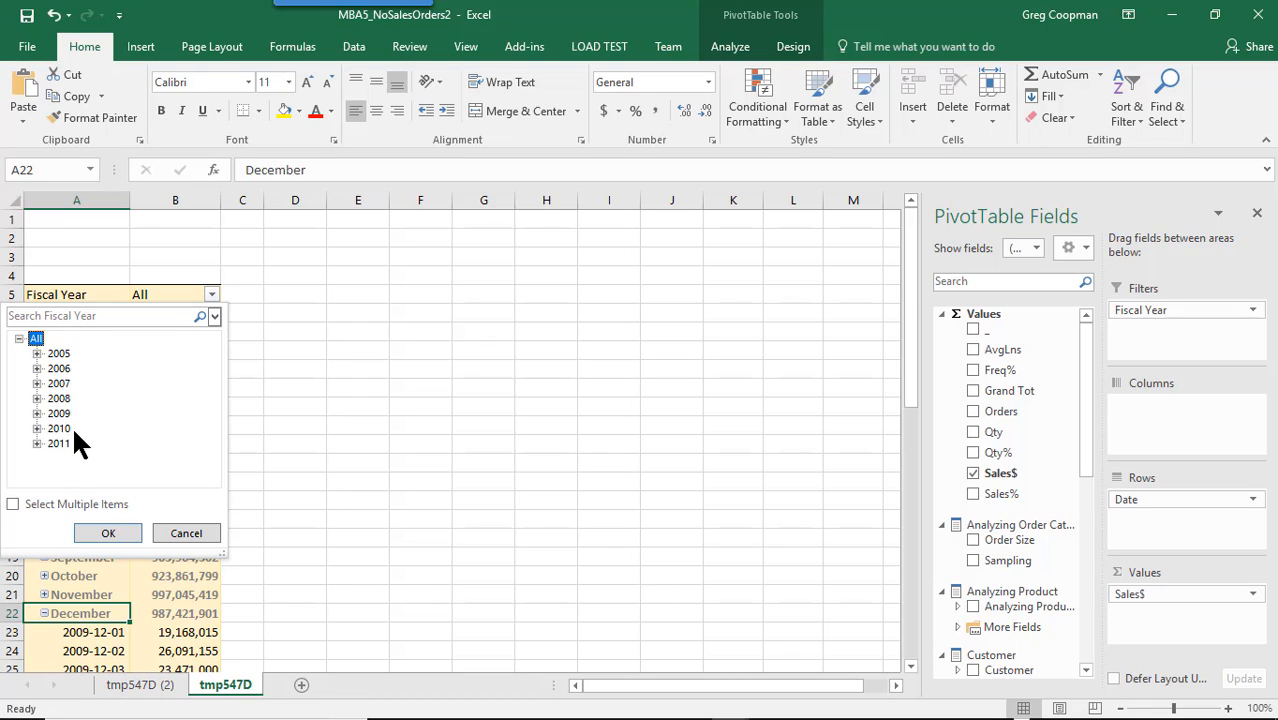
pyautogui.click(183, 533)
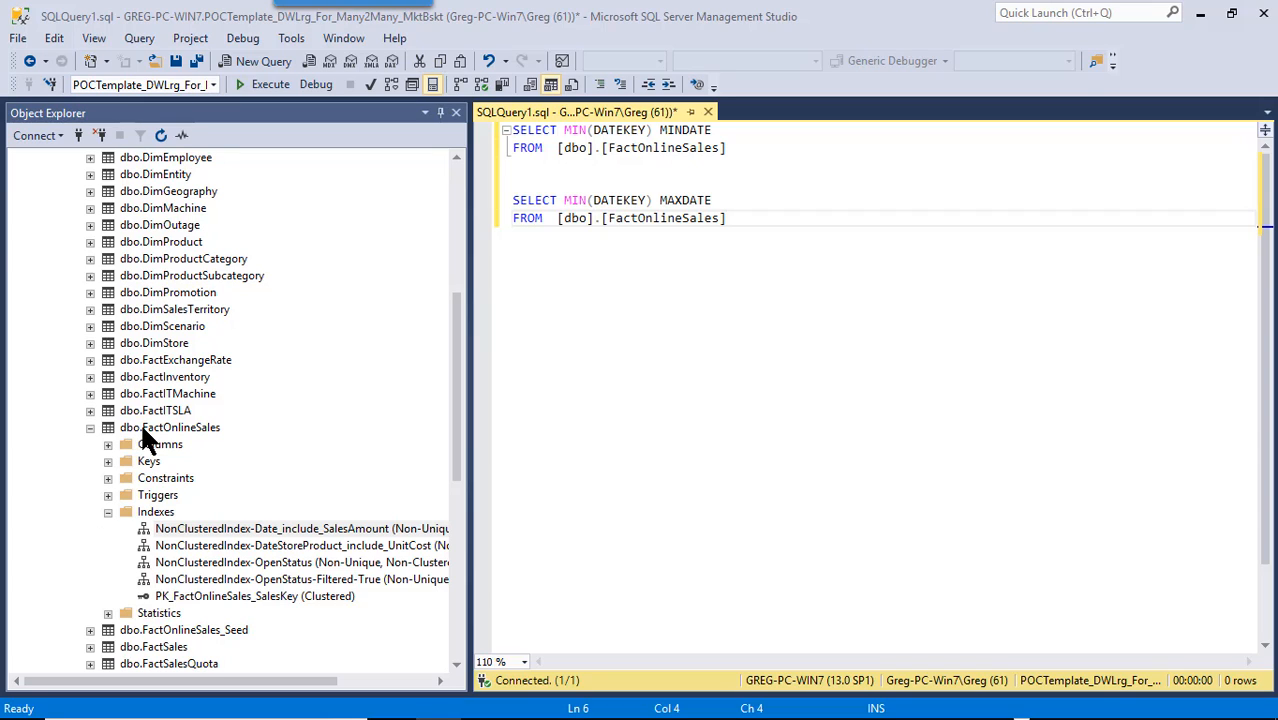
# Review the storage properties of dbo.FactOnlineSales and the key and included columns of its NonClusteredIndex-Date_include_SalesAmount index.
pyautogui.rightClick(143, 430)
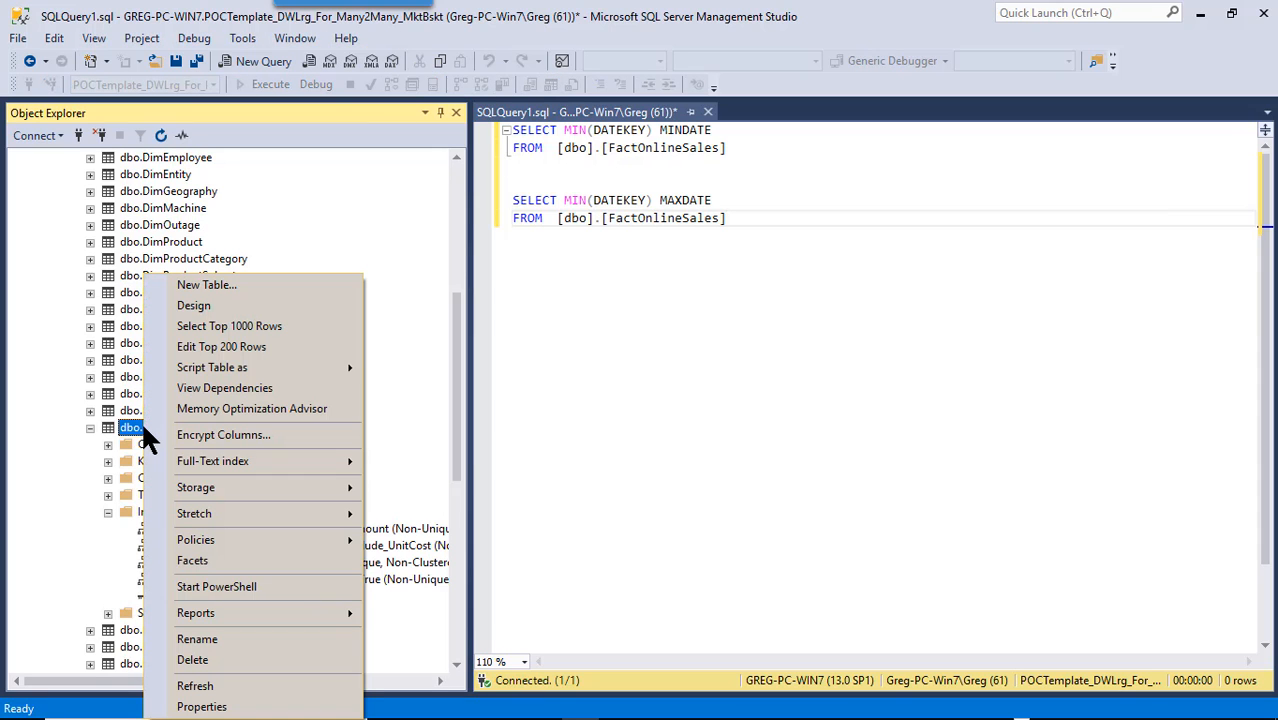
pyautogui.click(201, 706)
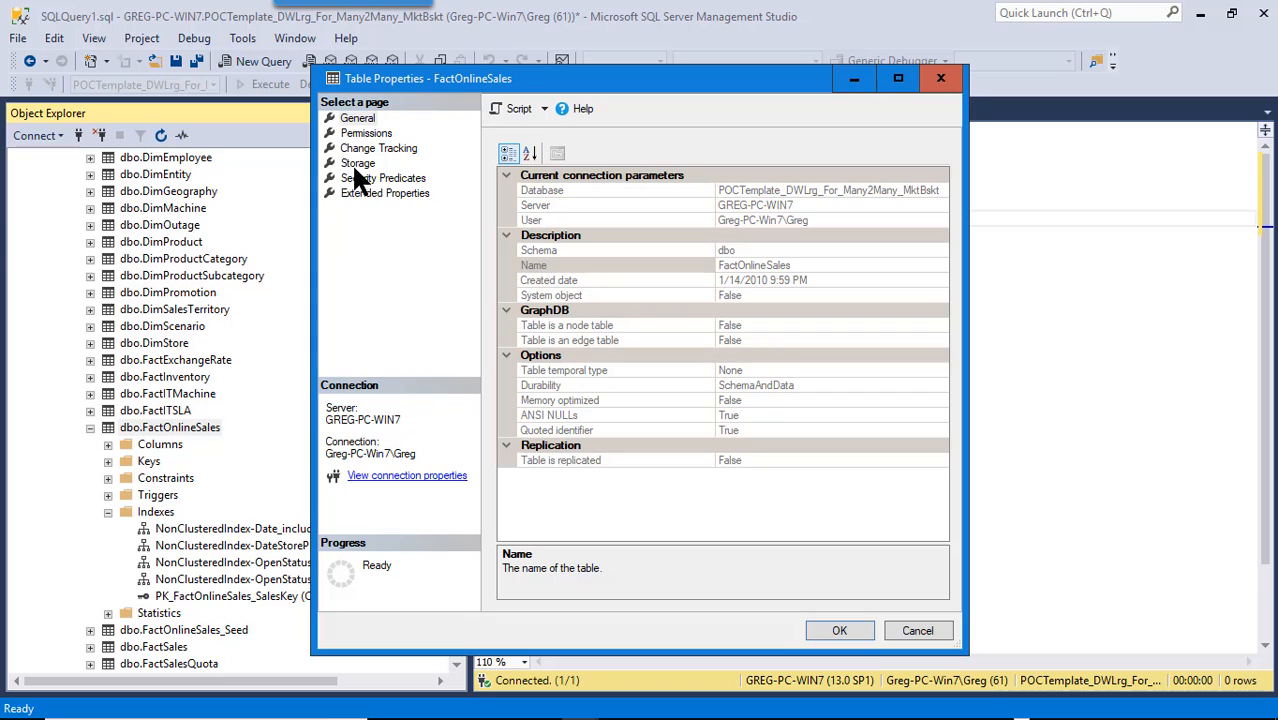
pyautogui.click(354, 163)
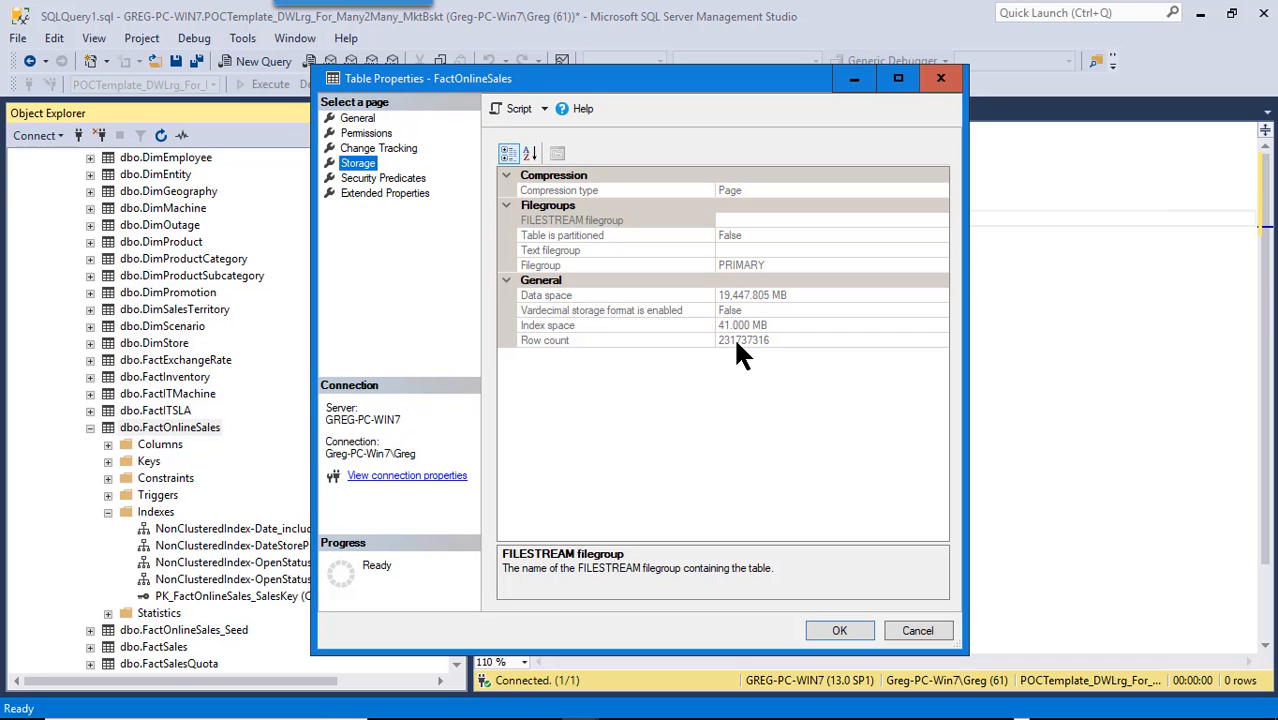
pyautogui.click(899, 631)
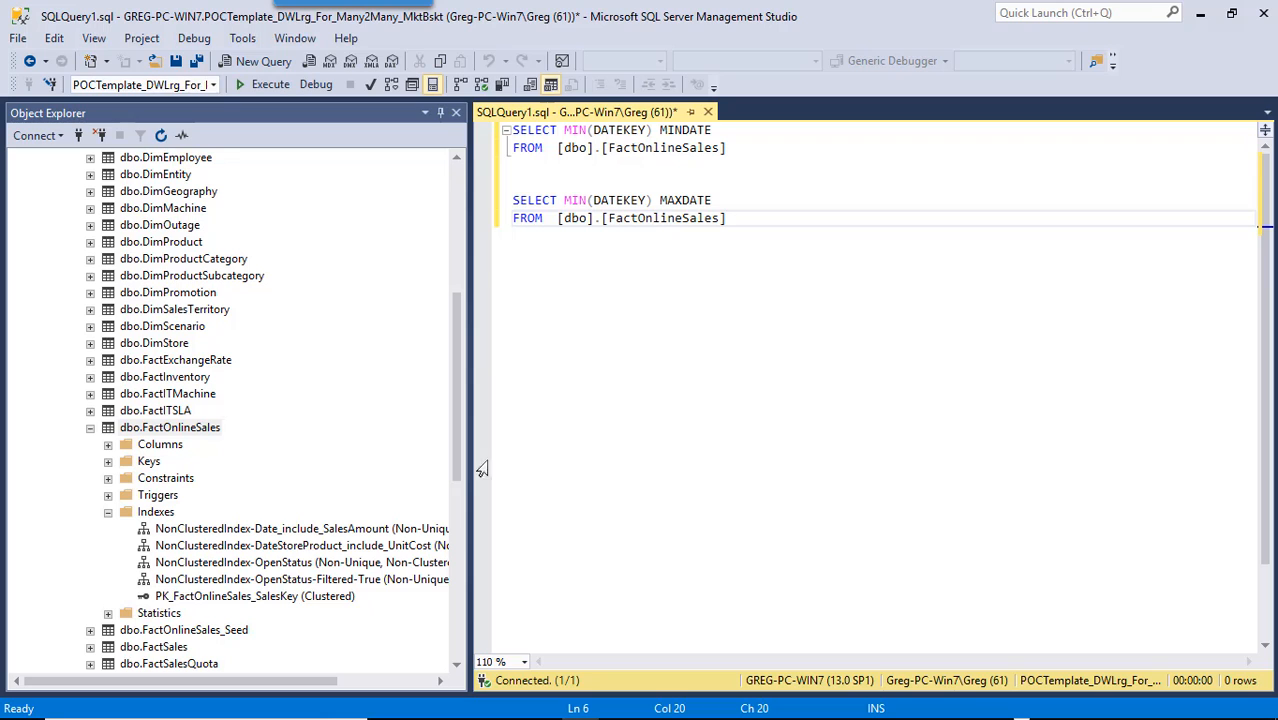
pyautogui.click(257, 530)
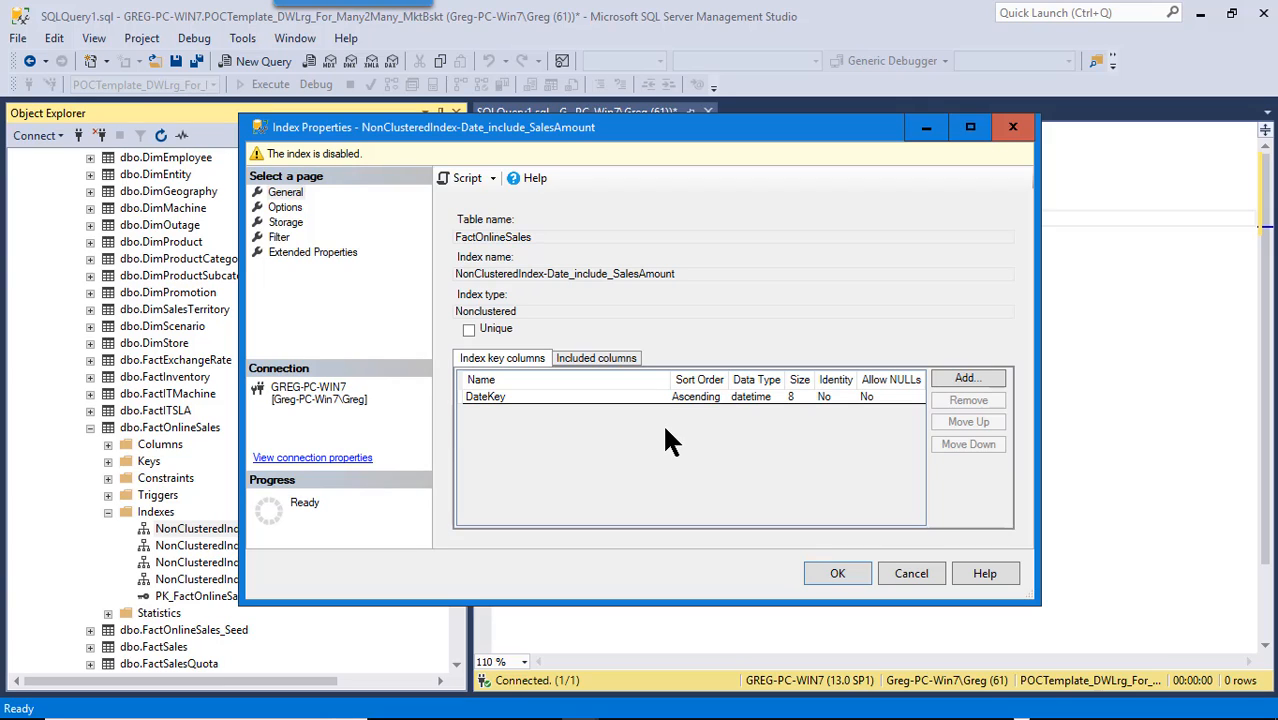
pyautogui.click(606, 355)
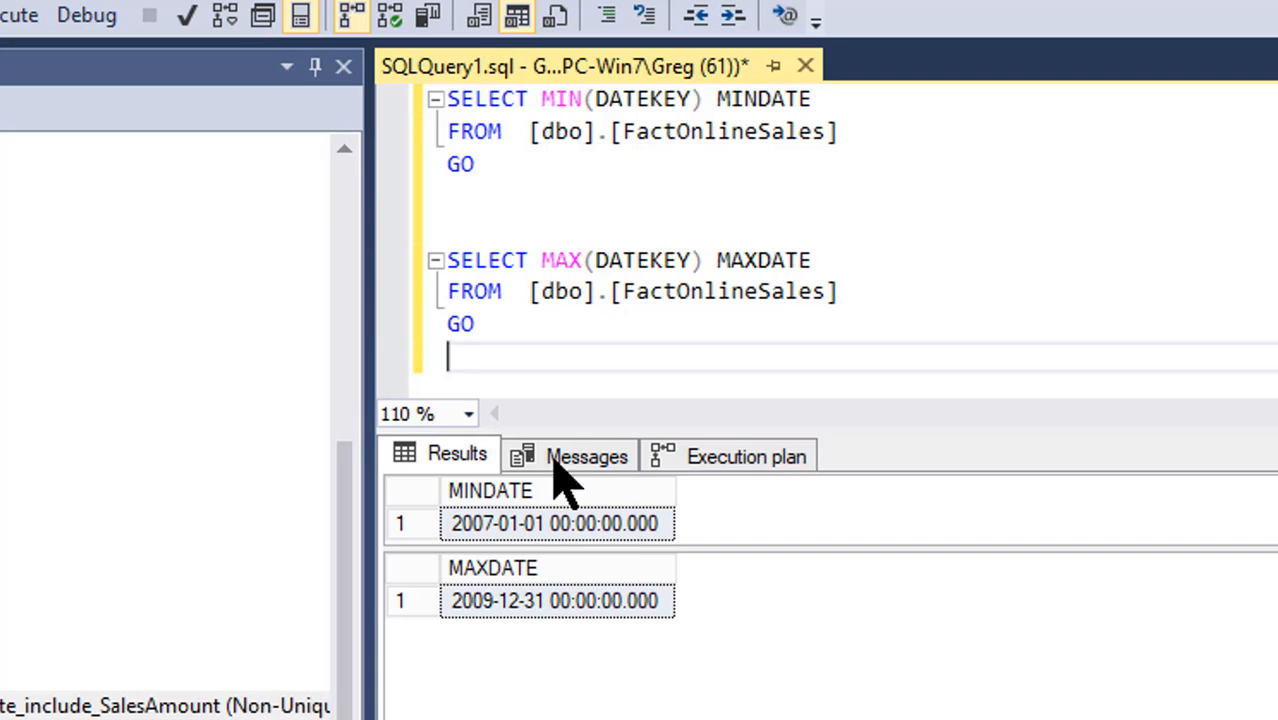
# Locate the cube.vDimDate view in the POCTemplate_DWLrg_For_Many2Many_MktBskt database.
pyautogui.click(594, 330)
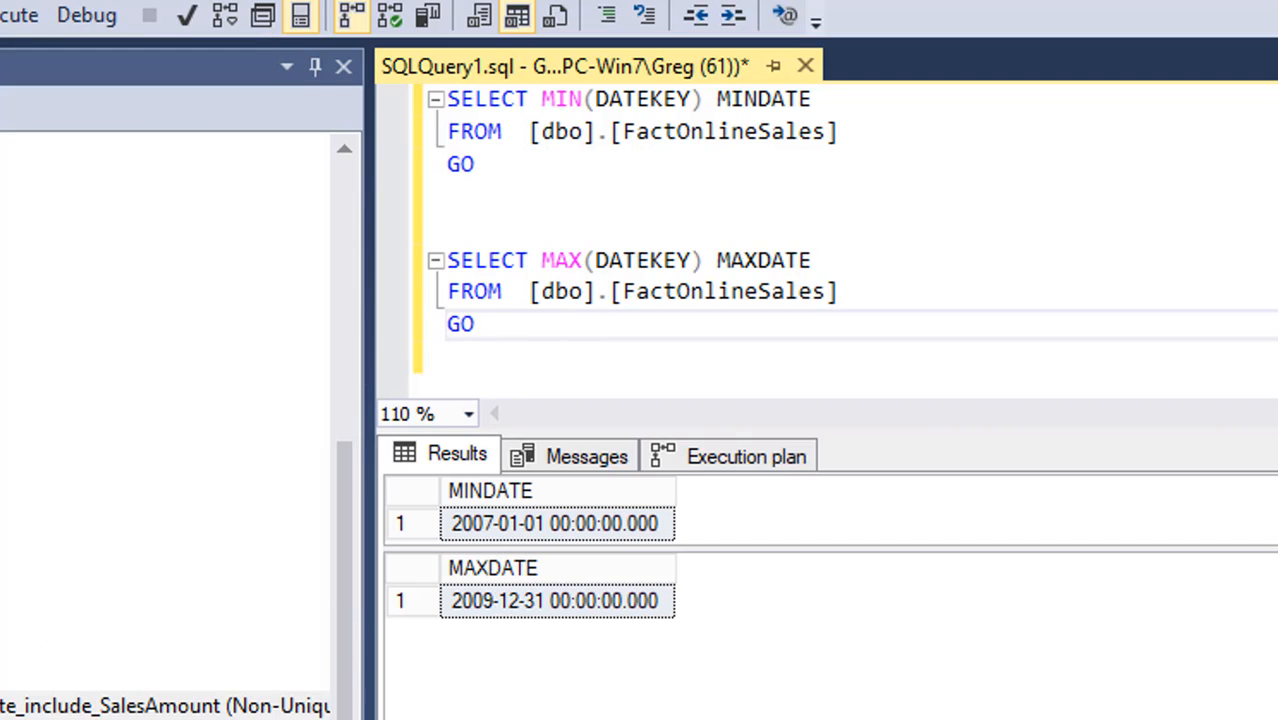
pyautogui.click(2, 640)
pyautogui.click(2, 480)
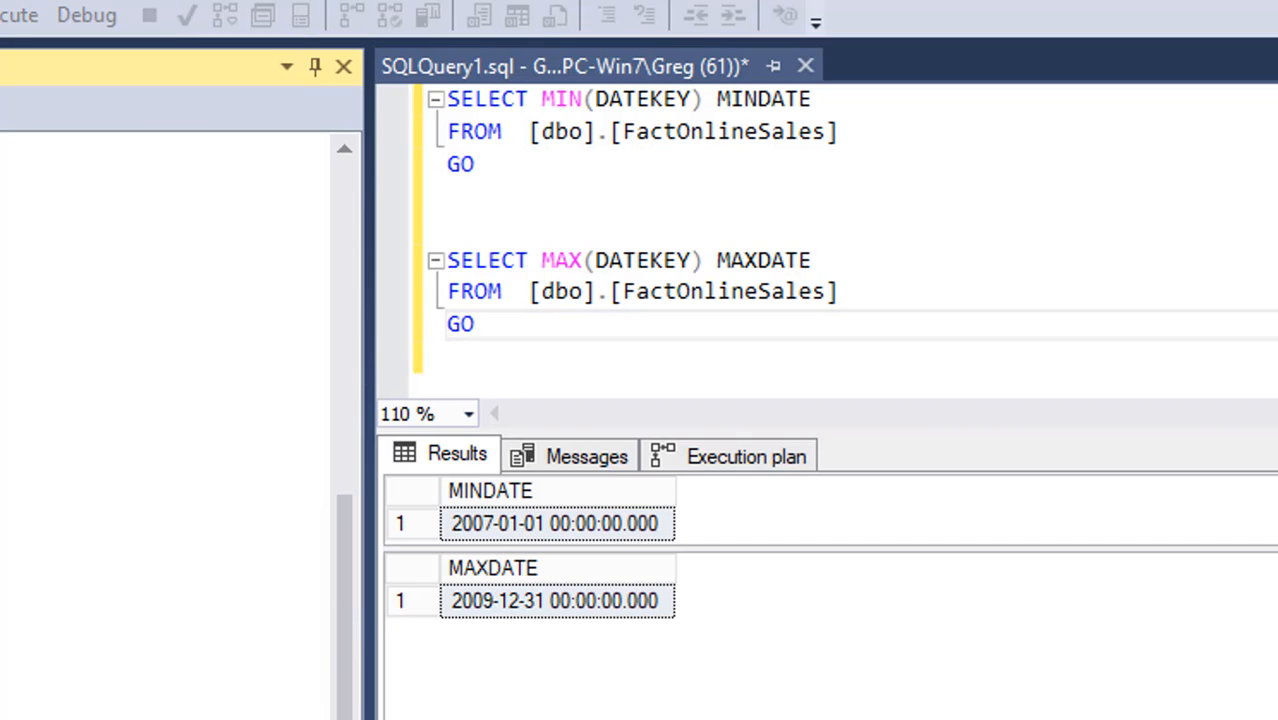
pyautogui.moveTo(342, 699); pyautogui.dragTo(354, 385)
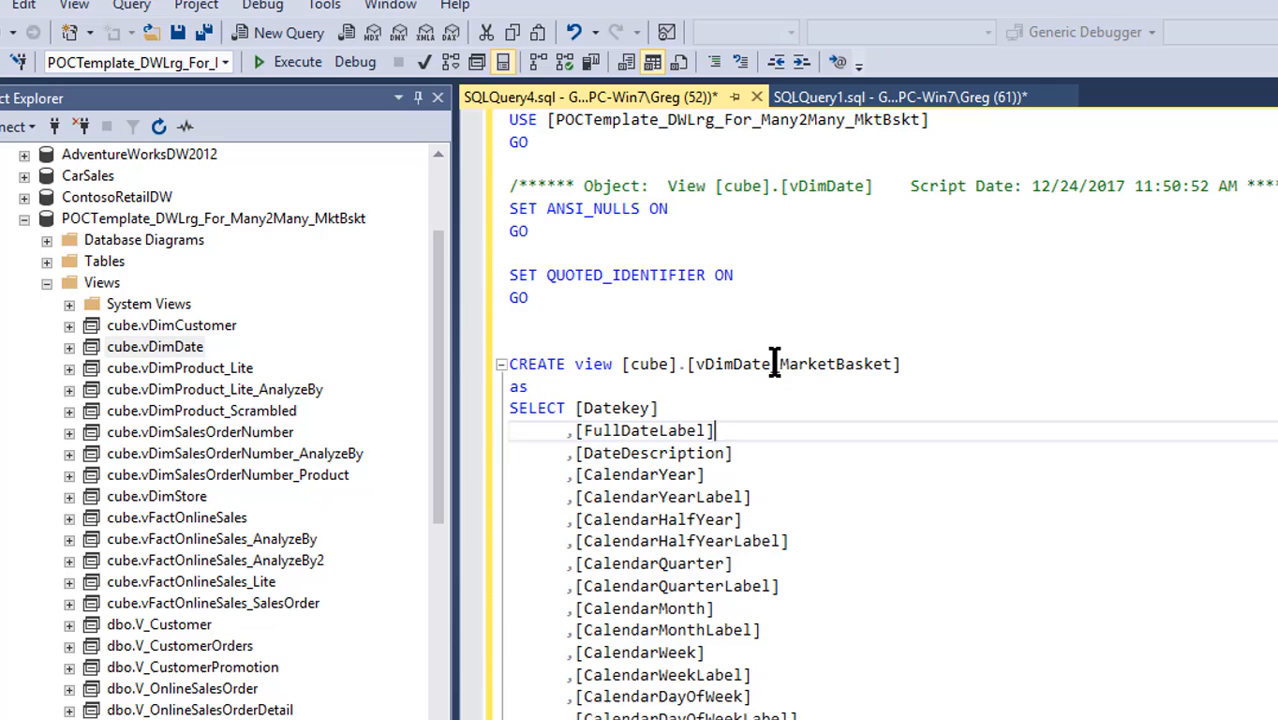
pyautogui.press('Down')
pyautogui.press('Down')
pyautogui.press('Down')
pyautogui.press('Down')
pyautogui.press('Down')
pyautogui.press('Down')
pyautogui.press('Down')
pyautogui.press('Down')
pyautogui.press('Down')
pyautogui.press('Down')
pyautogui.press('Down')
pyautogui.press('Down')
pyautogui.press('Down')
pyautogui.press('Down')
pyautogui.press('Down')
pyautogui.press('Down')
pyautogui.press('Down')
pyautogui.press('Down')
pyautogui.press('Down')
pyautogui.press('Down')
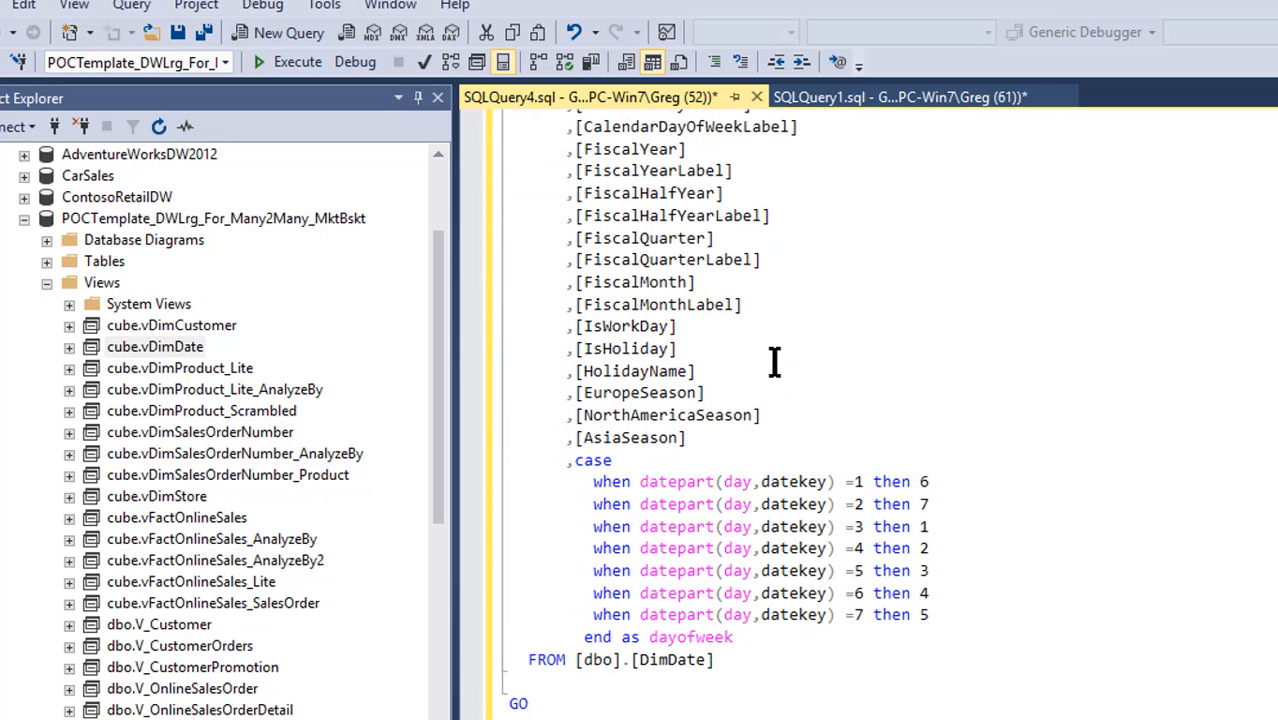
pyautogui.press('Up')
pyautogui.press('Up')
pyautogui.press('Up')
pyautogui.press('Left')
pyautogui.press('Left')
pyautogui.press('Left')
pyautogui.press('Left')
pyautogui.press('Left')
pyautogui.press('Left')
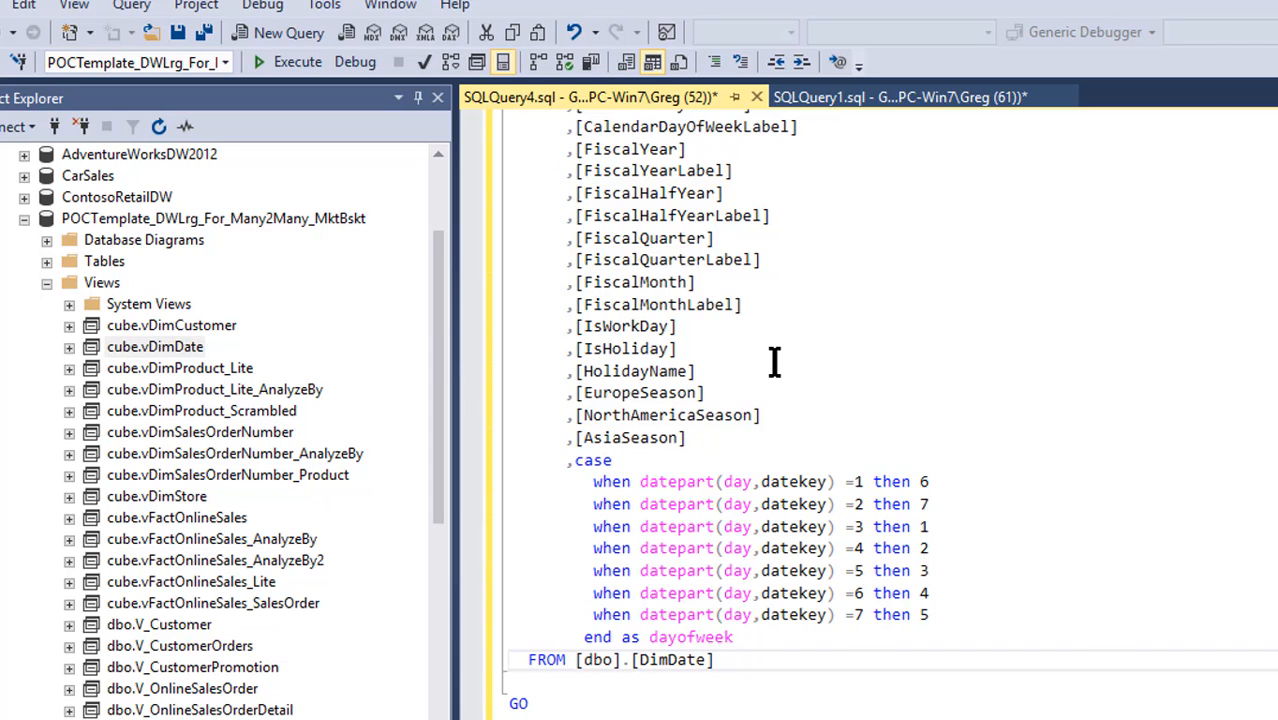
pyautogui.write('v')
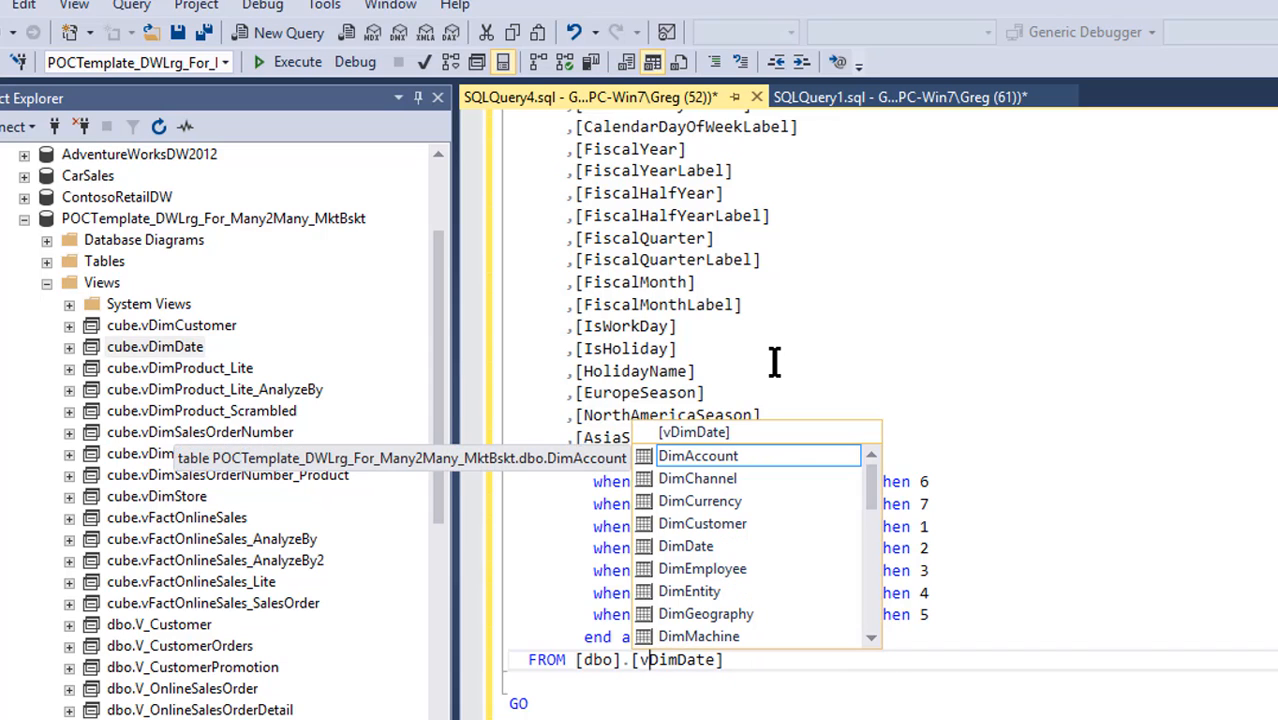
pyautogui.press('BackSpace')
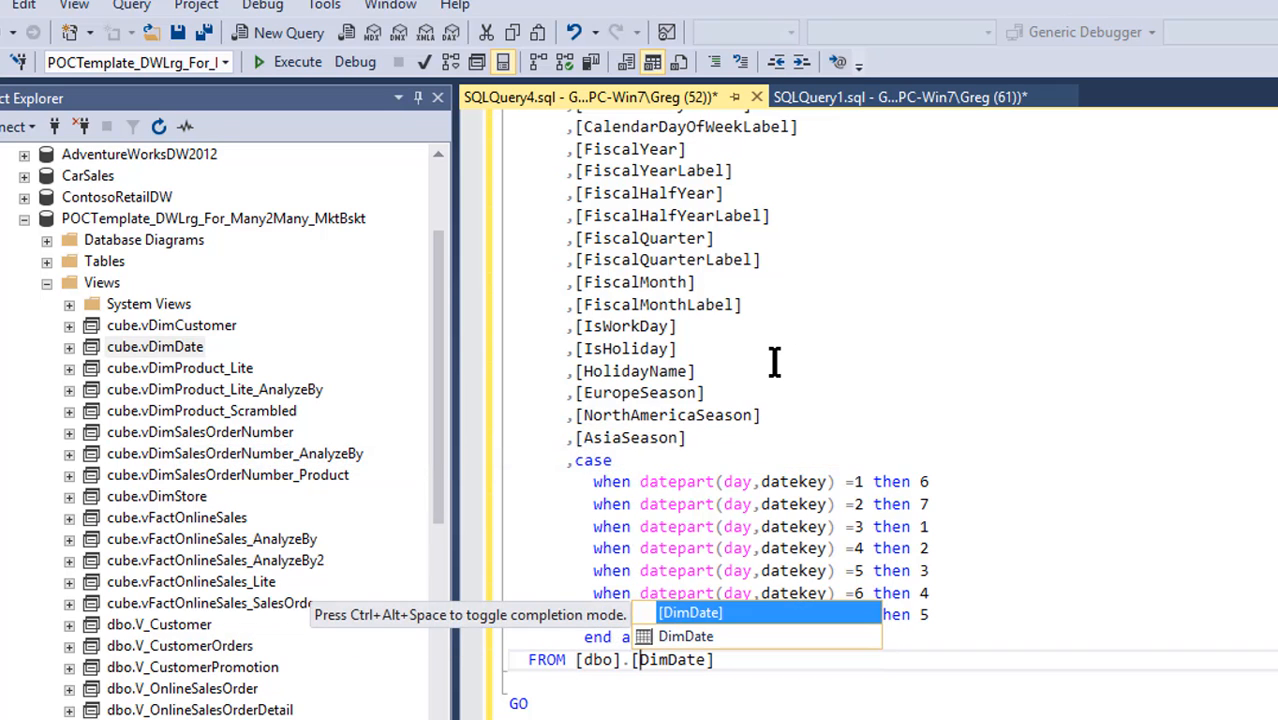
# Add a CTE named ctetemp before the view's SELECT, selecting min(datekey) as MinDate and max(datekey) as MaxDate.
pyautogui.click(774, 358)
pyautogui.scroll(9, 776, 357)
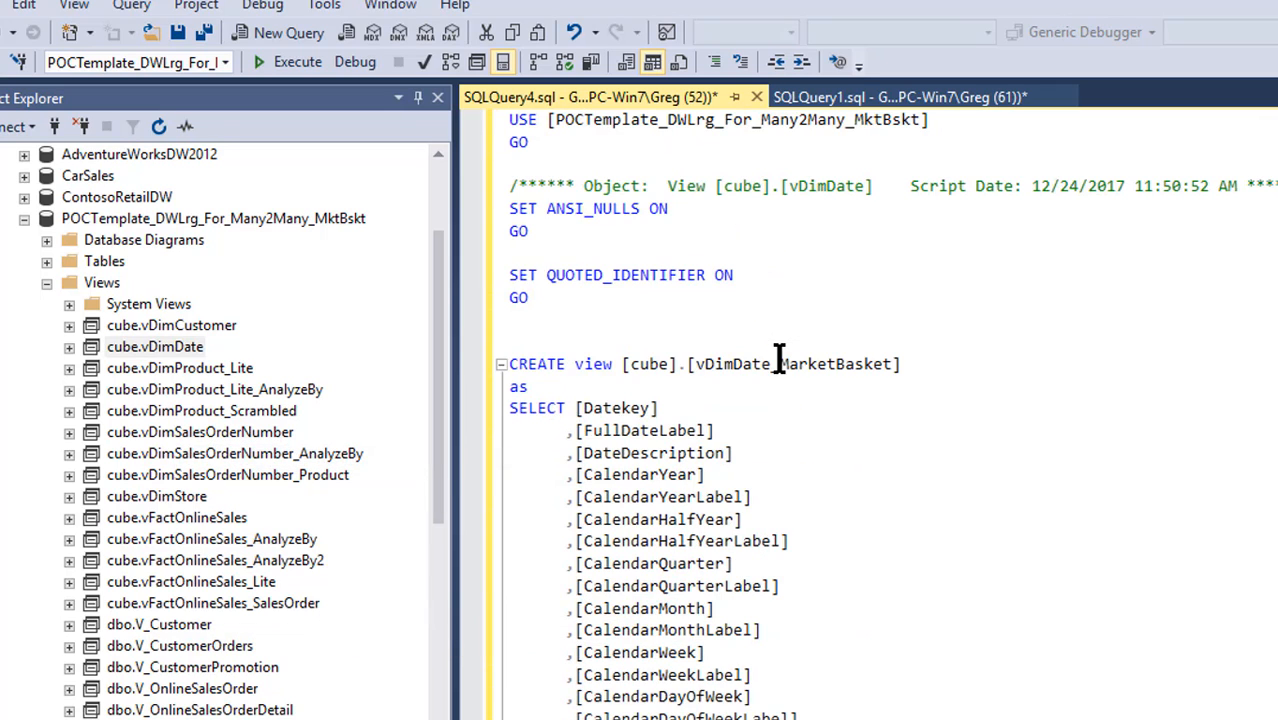
pyautogui.click(661, 390)
pyautogui.press('Return')
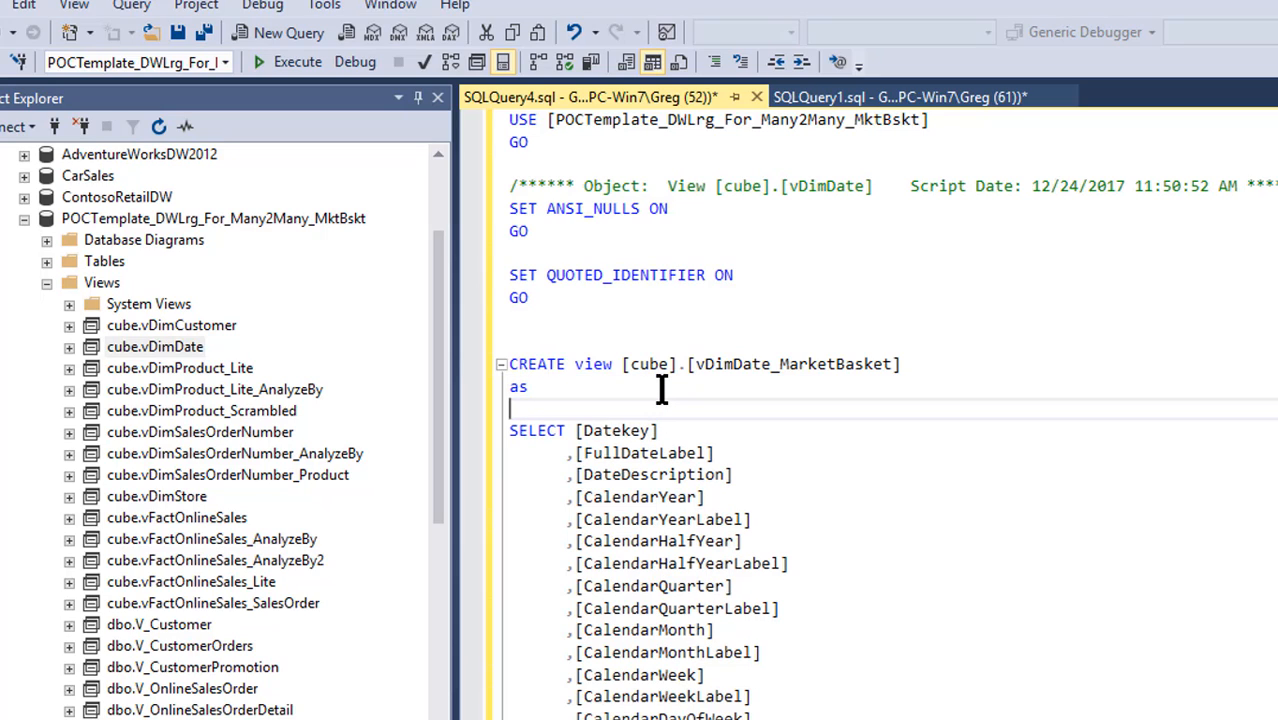
pyautogui.write("with ctetemp as'")
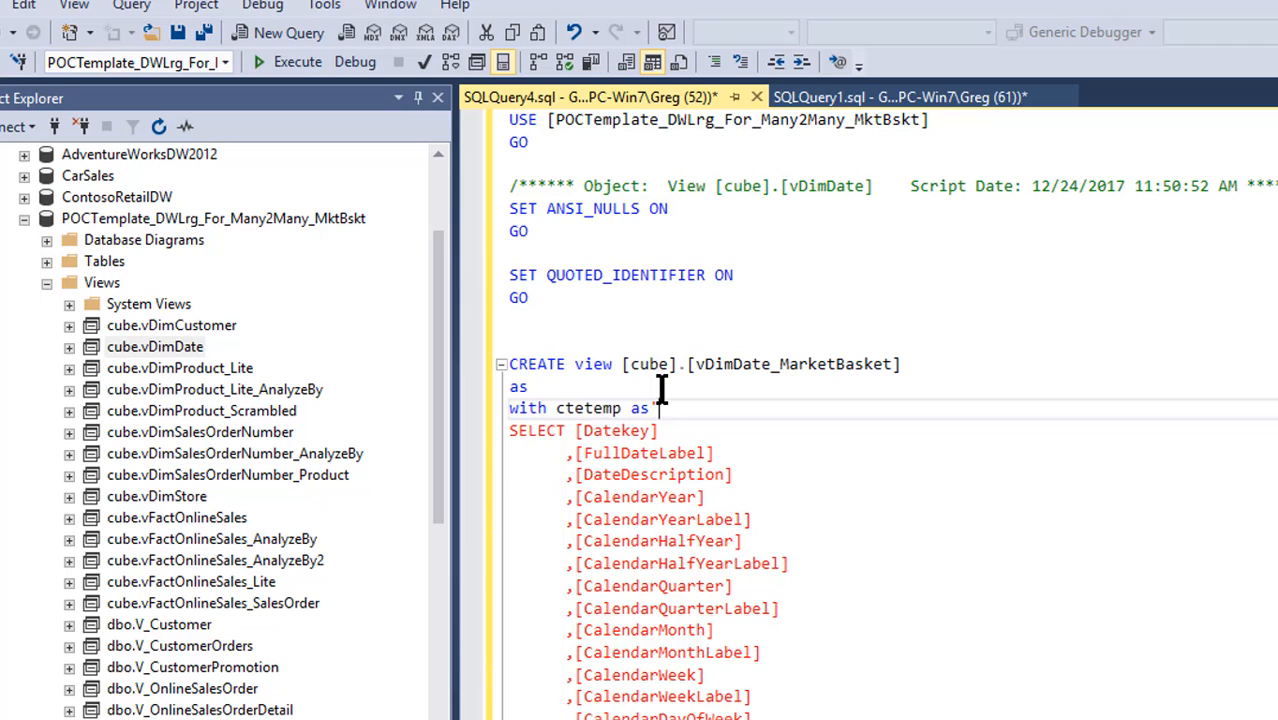
pyautogui.press('Return')
pyautogui.write('(select min')
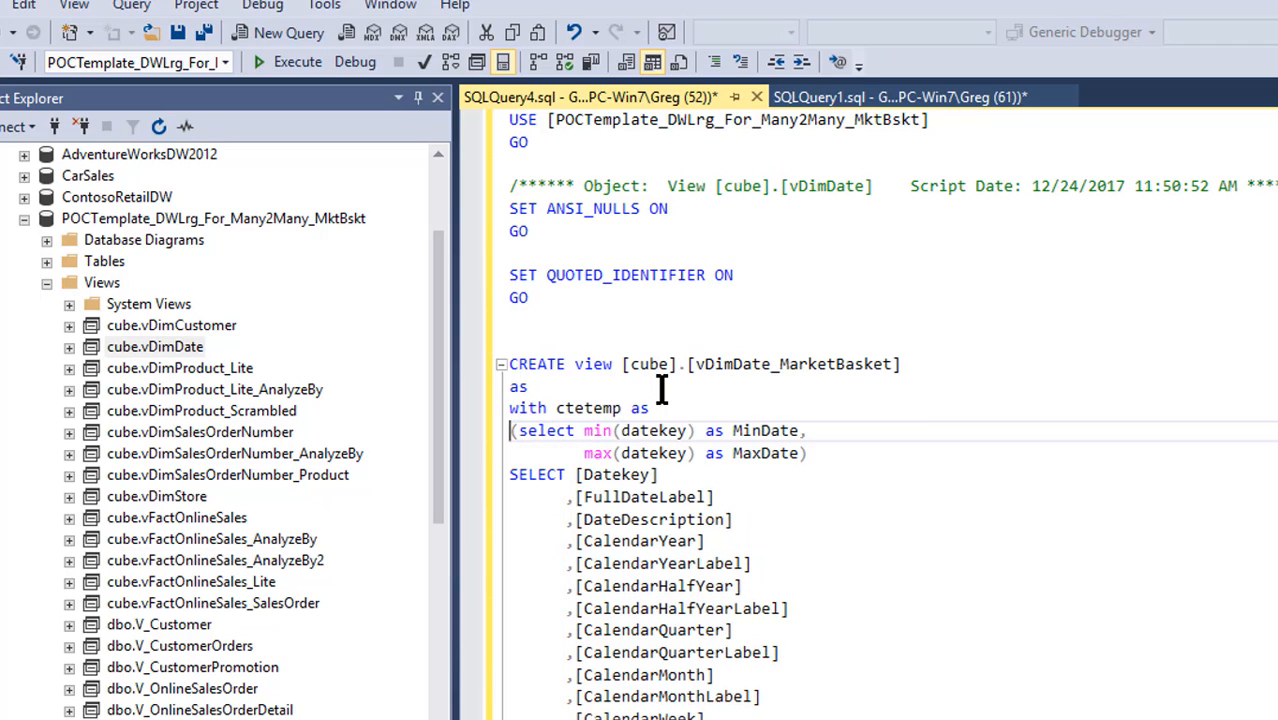
# Rename the CTE in the with line to cteMinMaxDate.
pyautogui.press('Down')
pyautogui.press('Down')
pyautogui.press('Down')
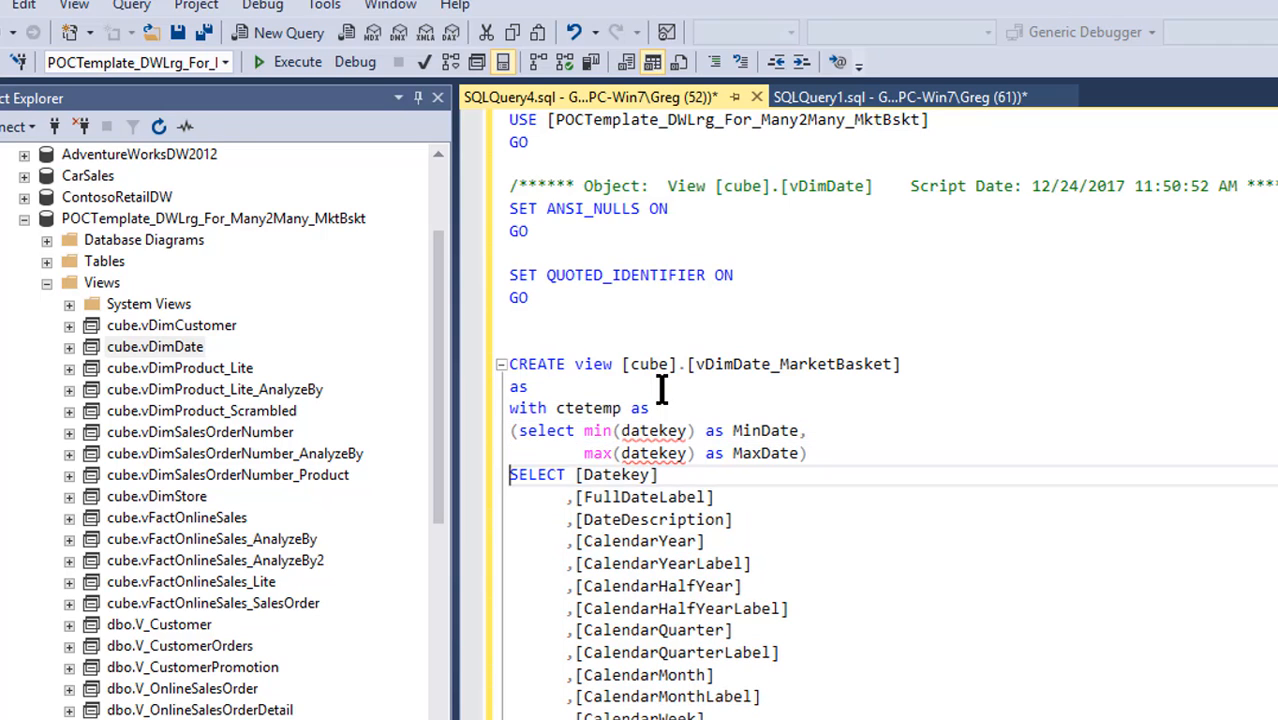
pyautogui.press('Up')
pyautogui.press('Up')
pyautogui.press('Up')
pyautogui.press('Up')
pyautogui.press('Right')
pyautogui.press('Right')
pyautogui.press('Right')
pyautogui.press('Right')
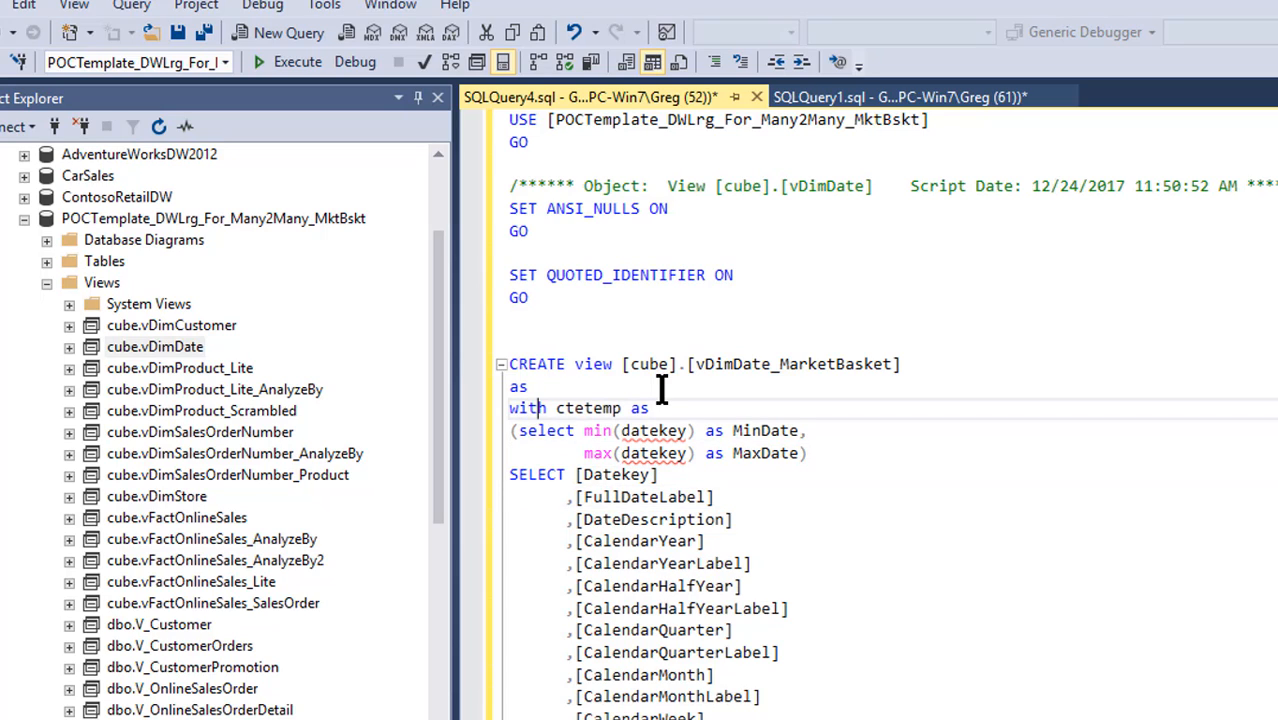
pyautogui.press('Delete')
pyautogui.press('Delete')
pyautogui.press('Delete')
pyautogui.press('Delete')
pyautogui.write('MinMaxDate')
# Below FROM [dbo].[DimDate], add the filter WHERE Datekey between (SELECT MinDate from CteMinMaxDate).
pyautogui.press('Down')
pyautogui.press('Down')
pyautogui.press('Down')
pyautogui.press('Down')
pyautogui.press('Down')
pyautogui.press('Down')
pyautogui.press('Down')
pyautogui.press('Down')
pyautogui.press('Down')
pyautogui.press('Down')
pyautogui.press('Down')
pyautogui.press('Down')
pyautogui.press('Down')
pyautogui.press('Down')
pyautogui.press('Down')
pyautogui.press('Down')
pyautogui.press('Down')
pyautogui.press('Down')
pyautogui.press('Down')
pyautogui.press('Down')
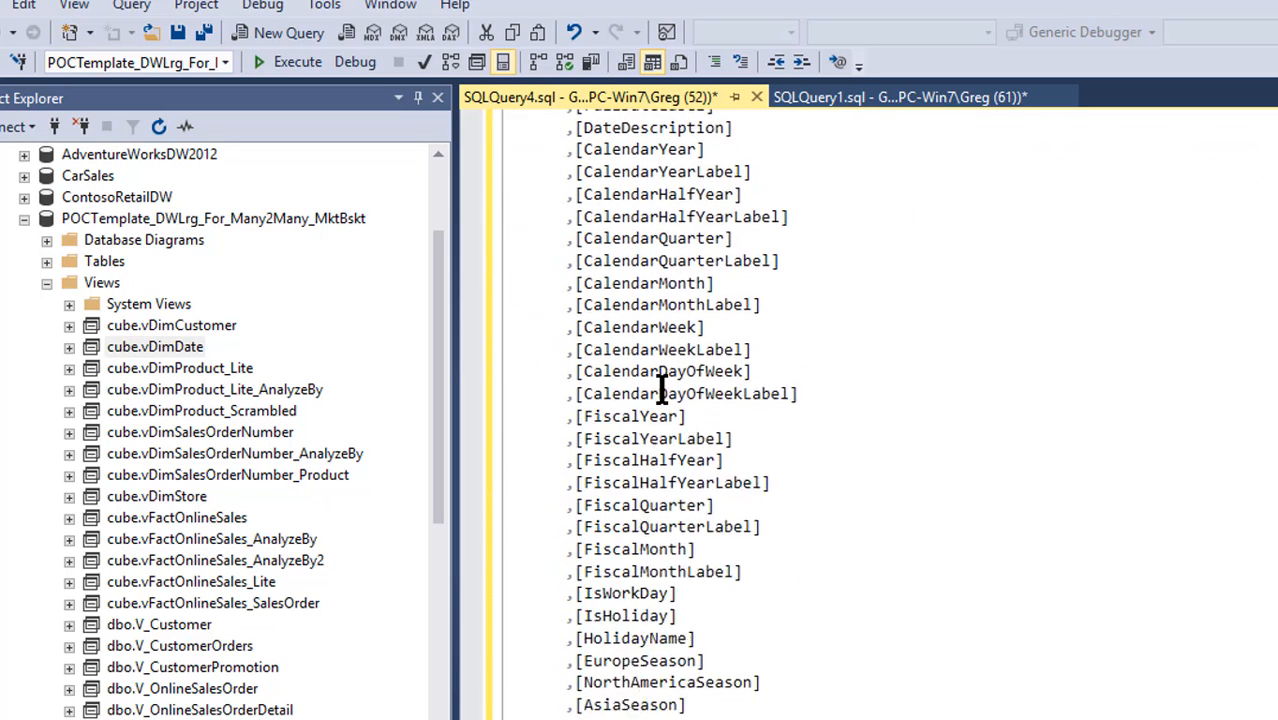
pyautogui.press('Down')
pyautogui.press('Down')
pyautogui.press('Down')
pyautogui.press('Down')
pyautogui.press('Down')
pyautogui.press('Down')
pyautogui.press('Down')
pyautogui.press('Down')
pyautogui.press('Down')
pyautogui.press('Down')
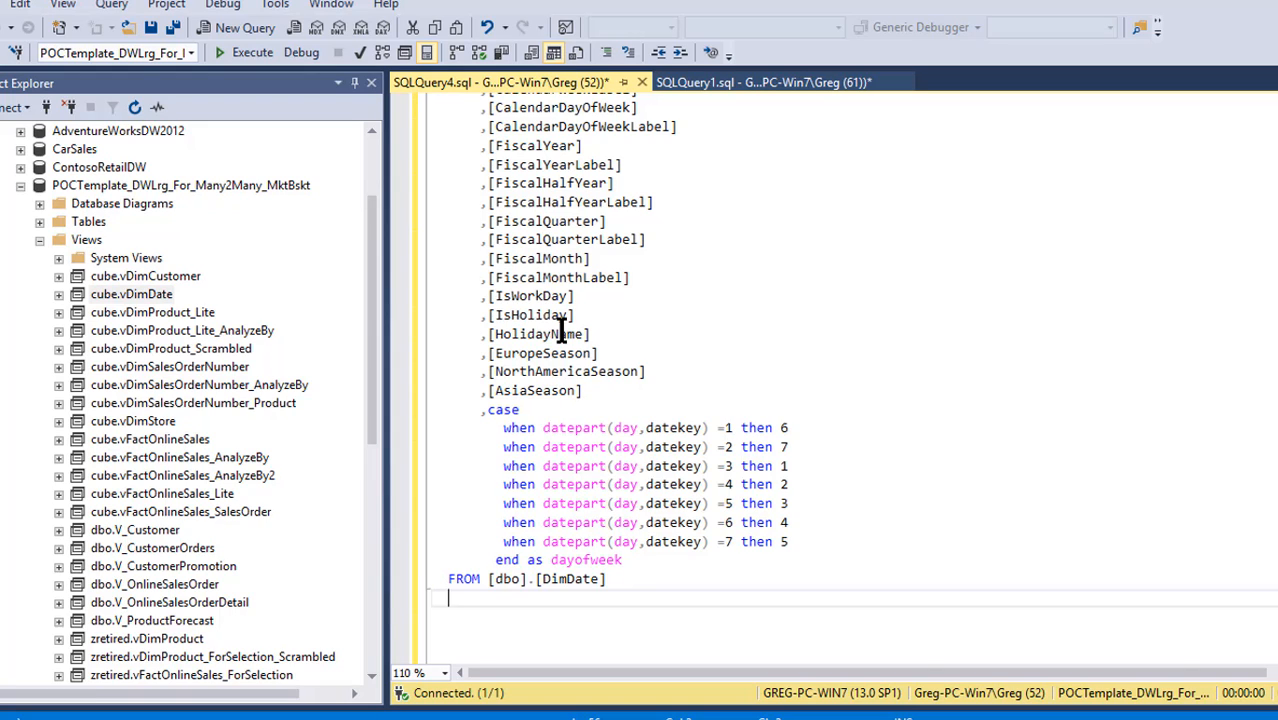
pyautogui.write('WHERE')
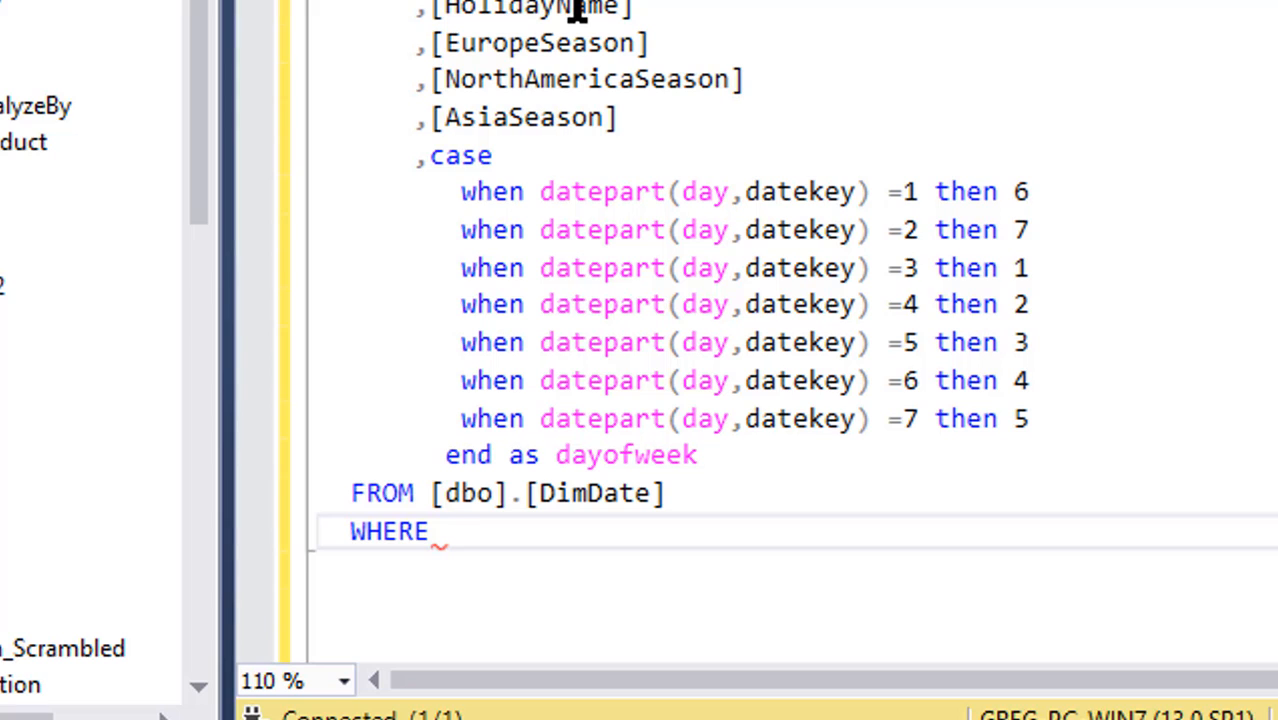
pyautogui.write(' Datekey')
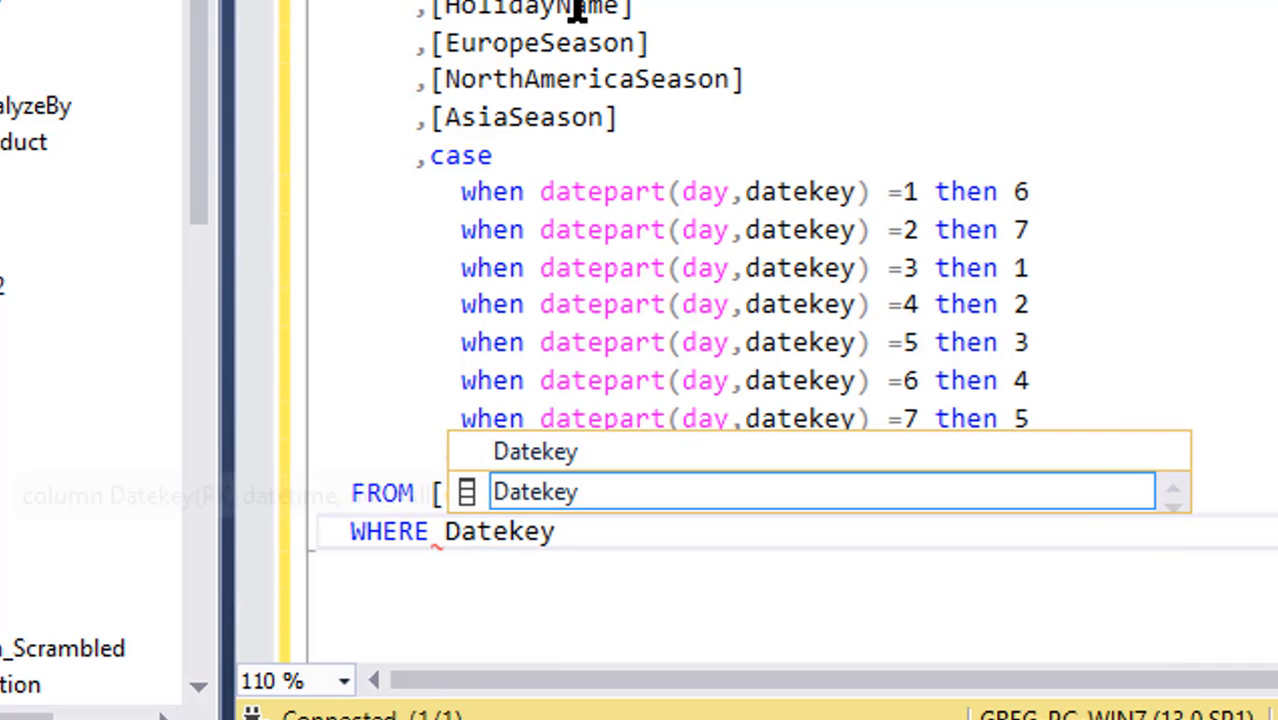
pyautogui.write(' betwe')
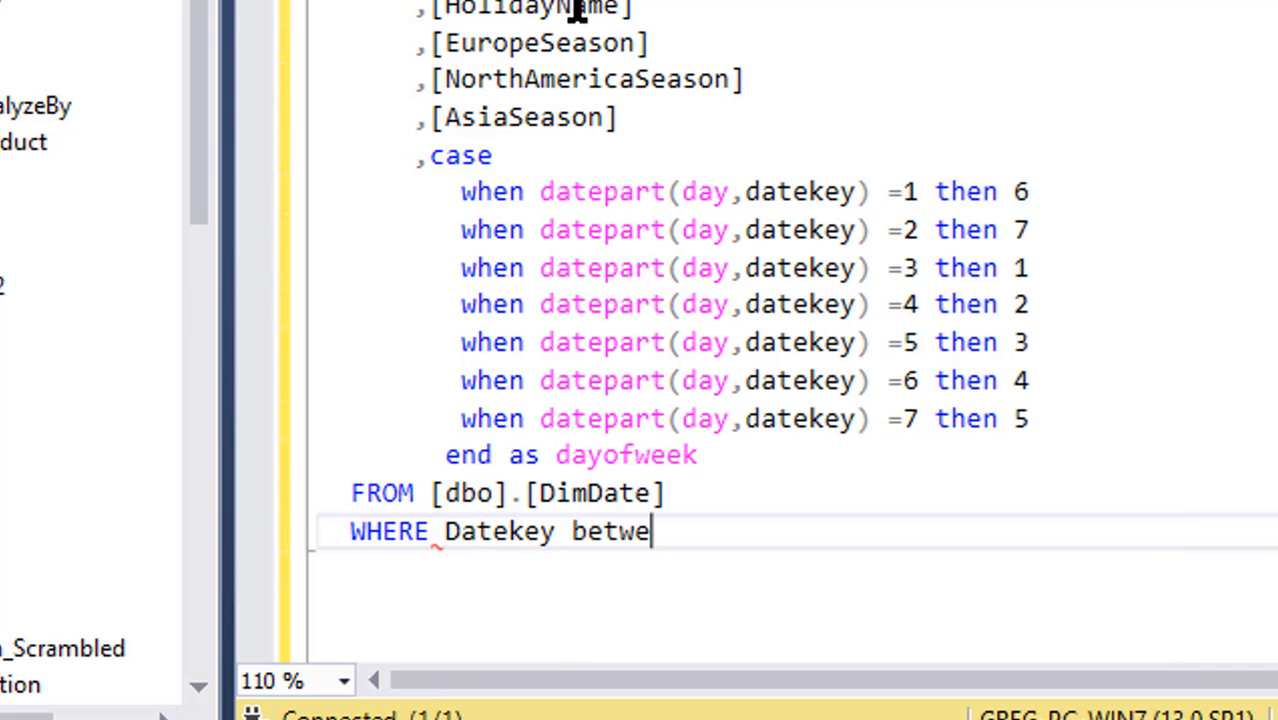
pyautogui.write('en (')
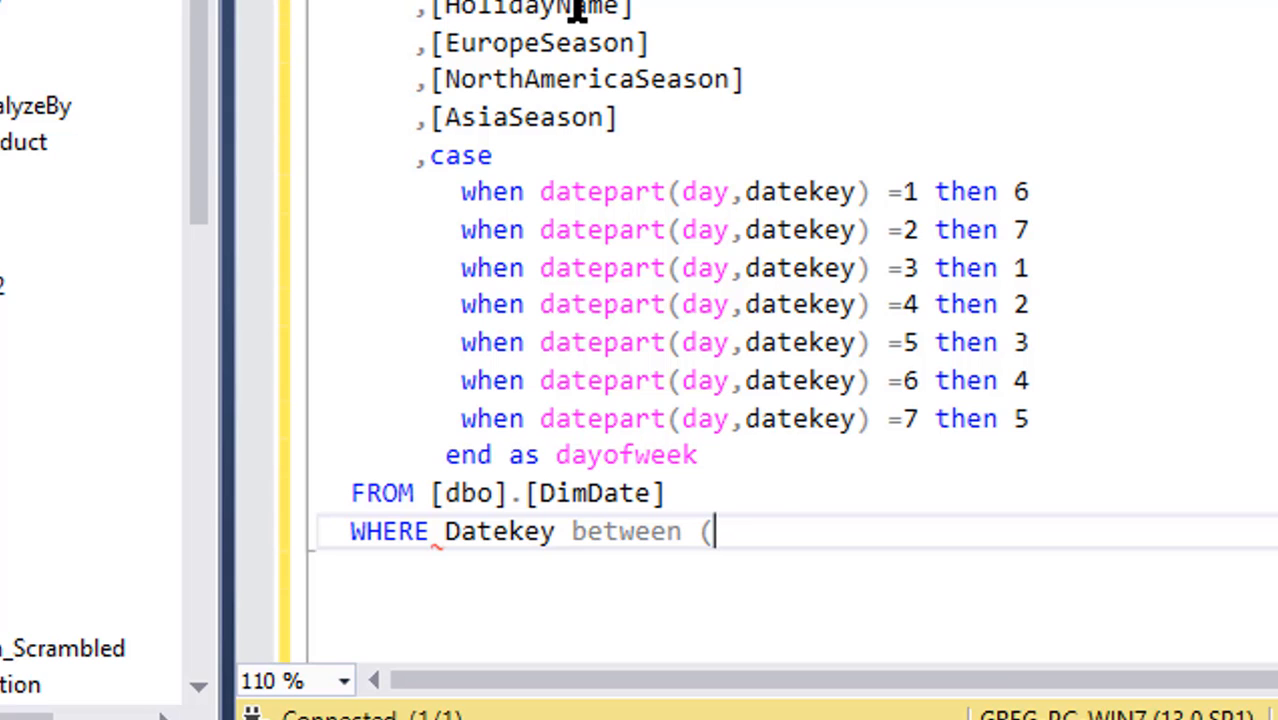
pyautogui.write('SELECT')
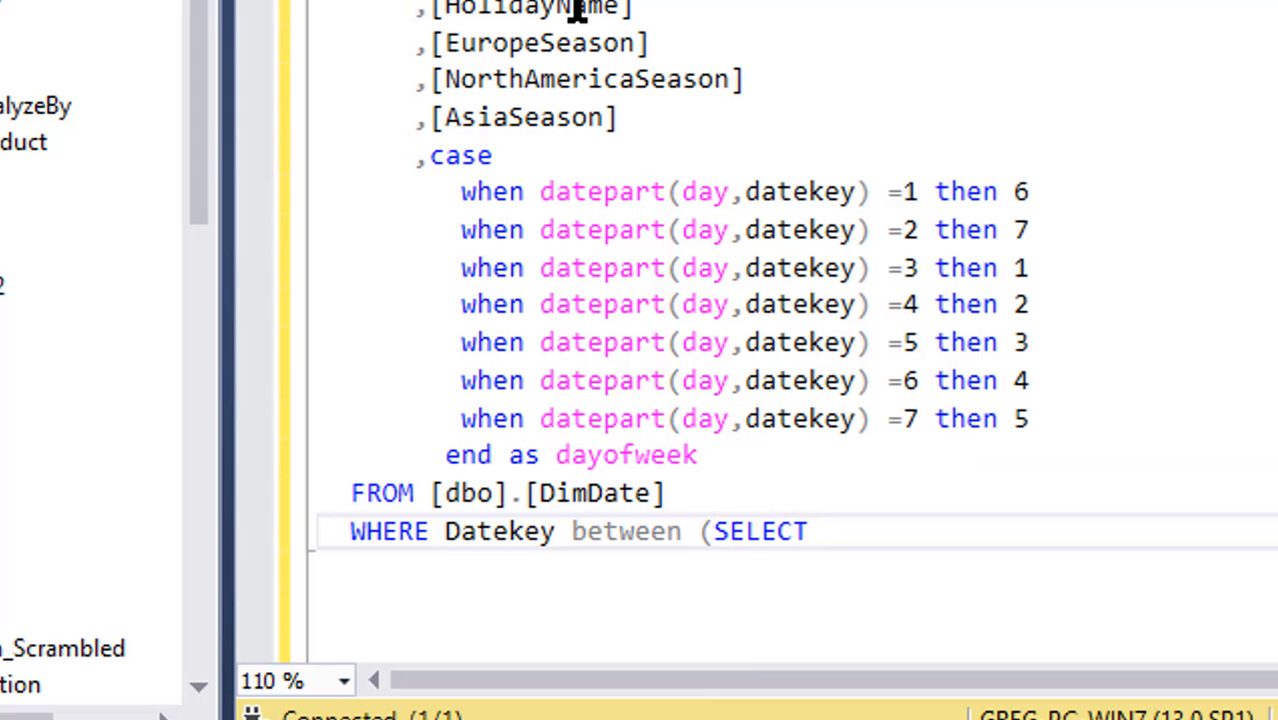
pyautogui.write(' m')
pyautogui.press('BackSpace')
pyautogui.write('Mind')
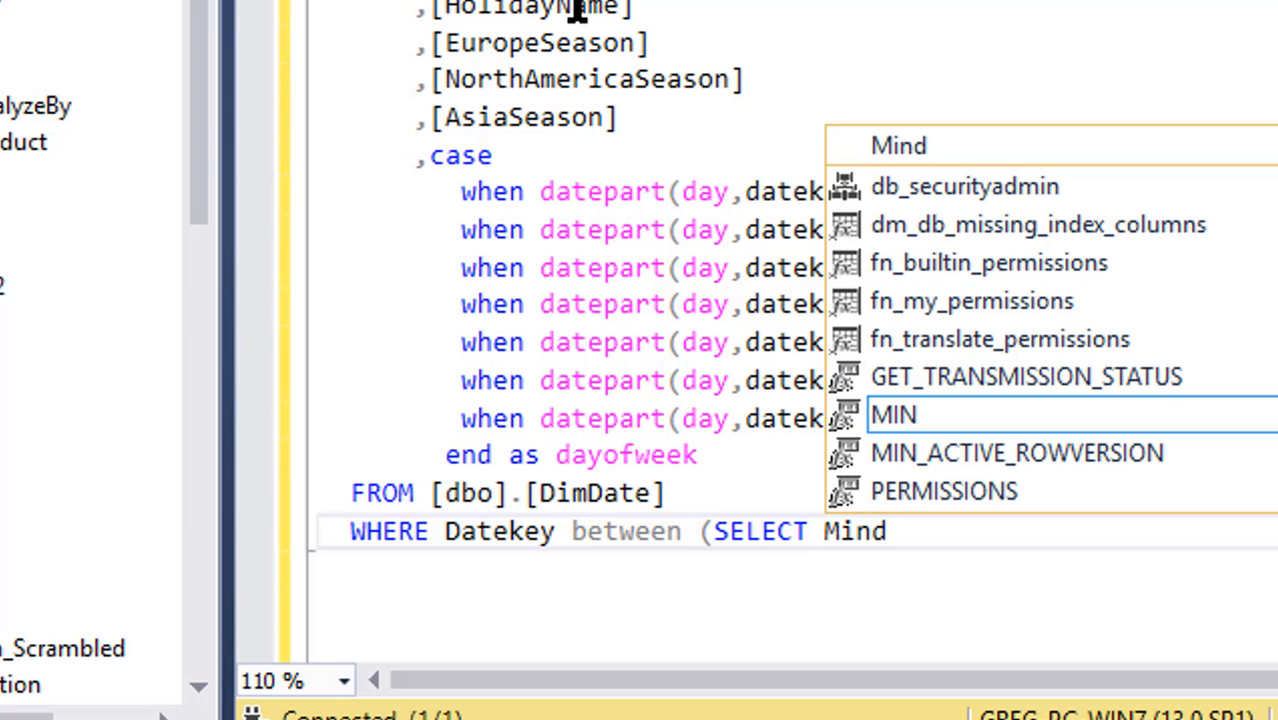
pyautogui.press('BackSpace')
pyautogui.write('Date from')
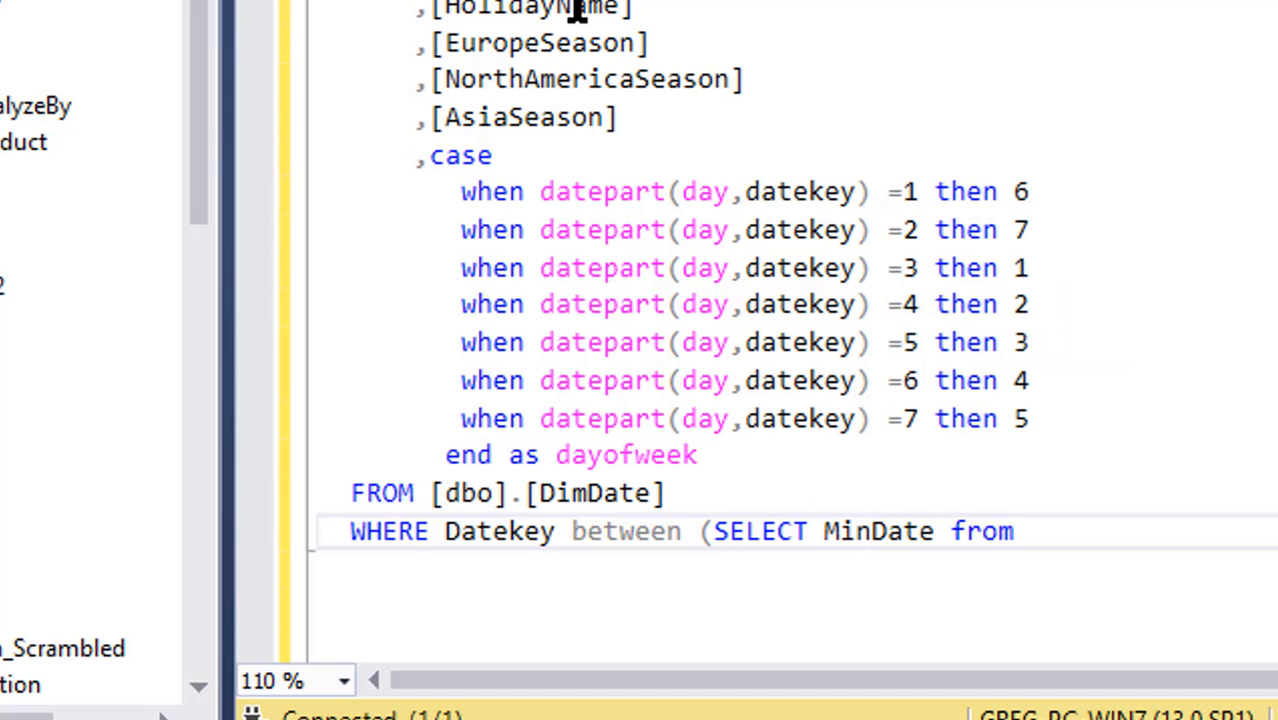
pyautogui.write(' Cte')
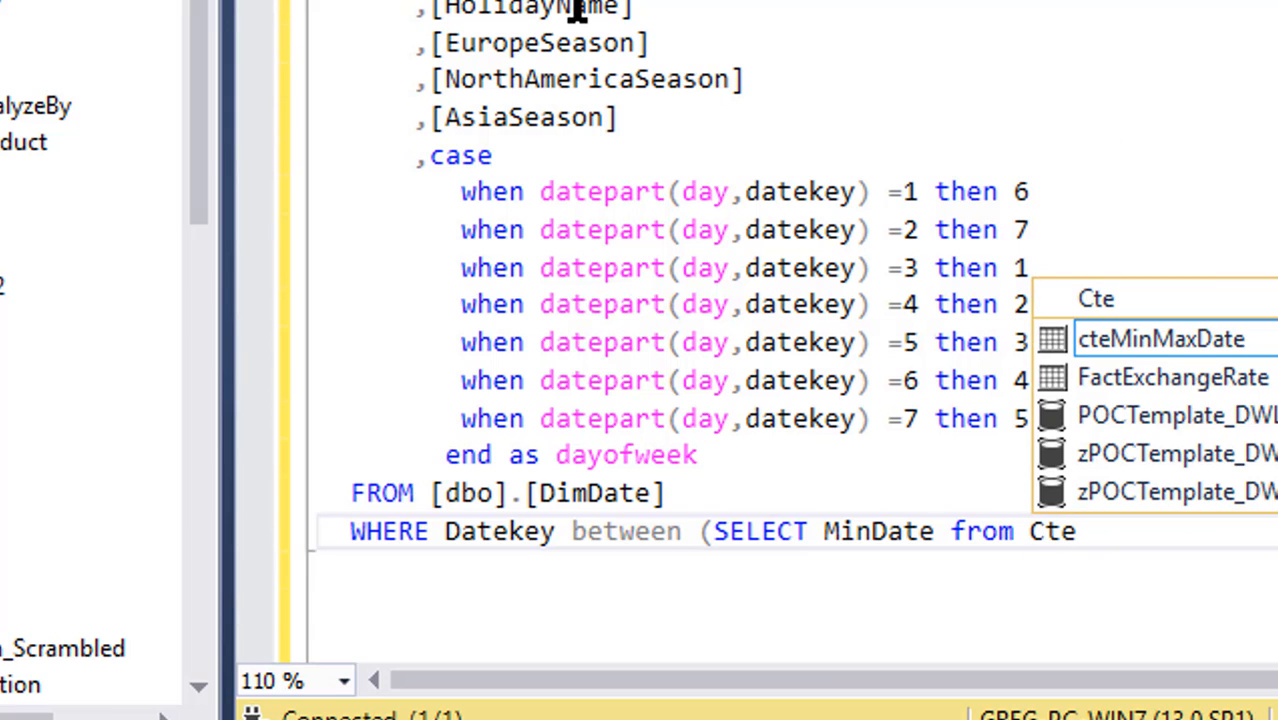
pyautogui.write('MinM')
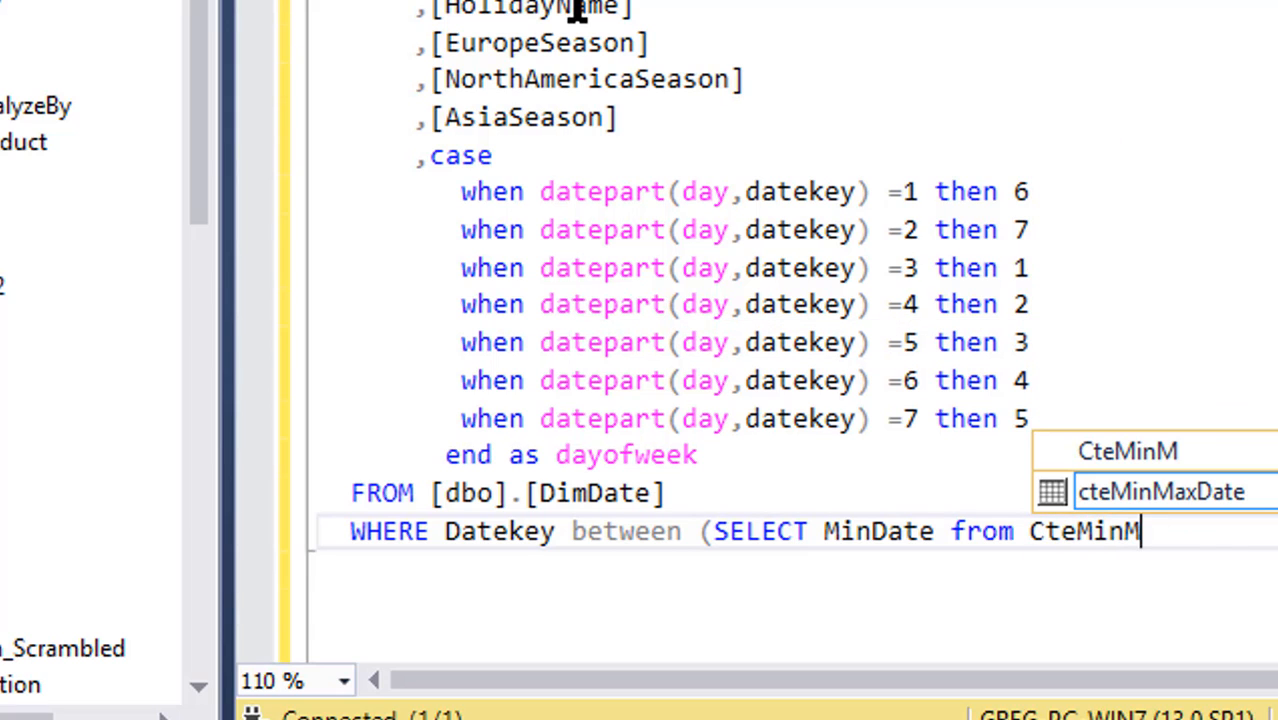
pyautogui.write('axDate)')
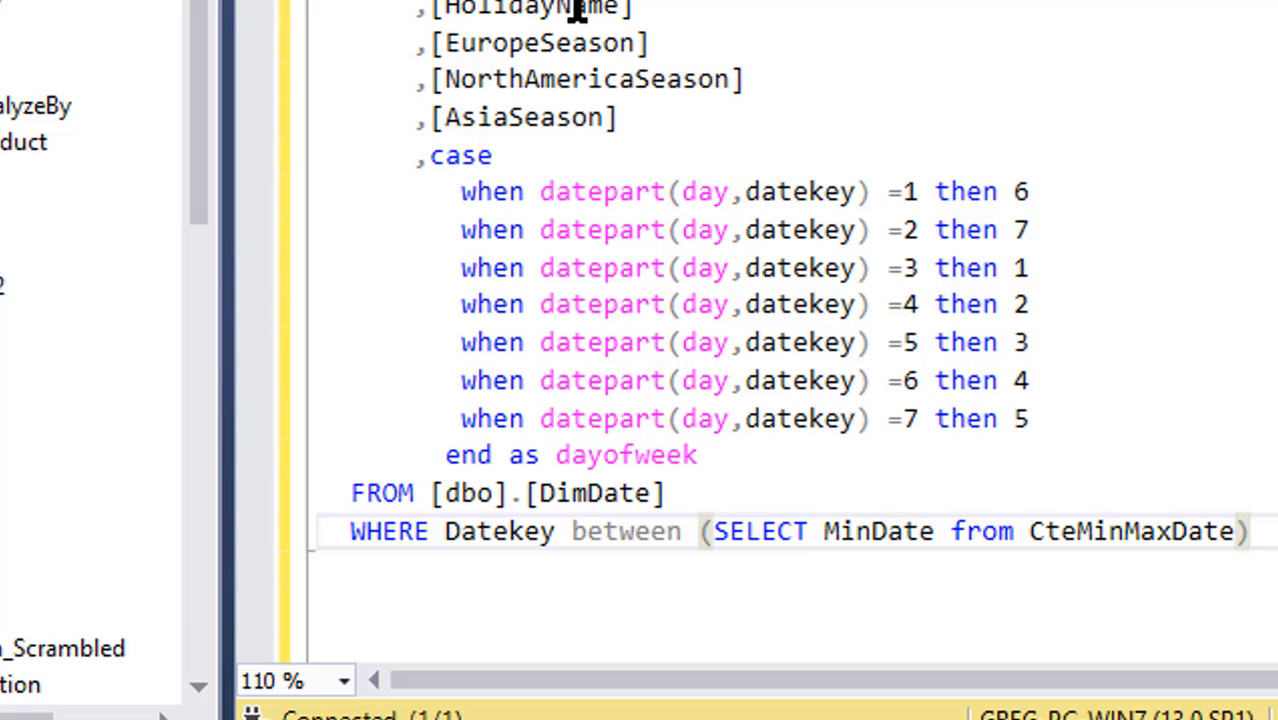
# Continue the between condition on a new line with "and" followed by a copy of the MinDate subquery.
pyautogui.press('Return')
pyautogui.write('and ')
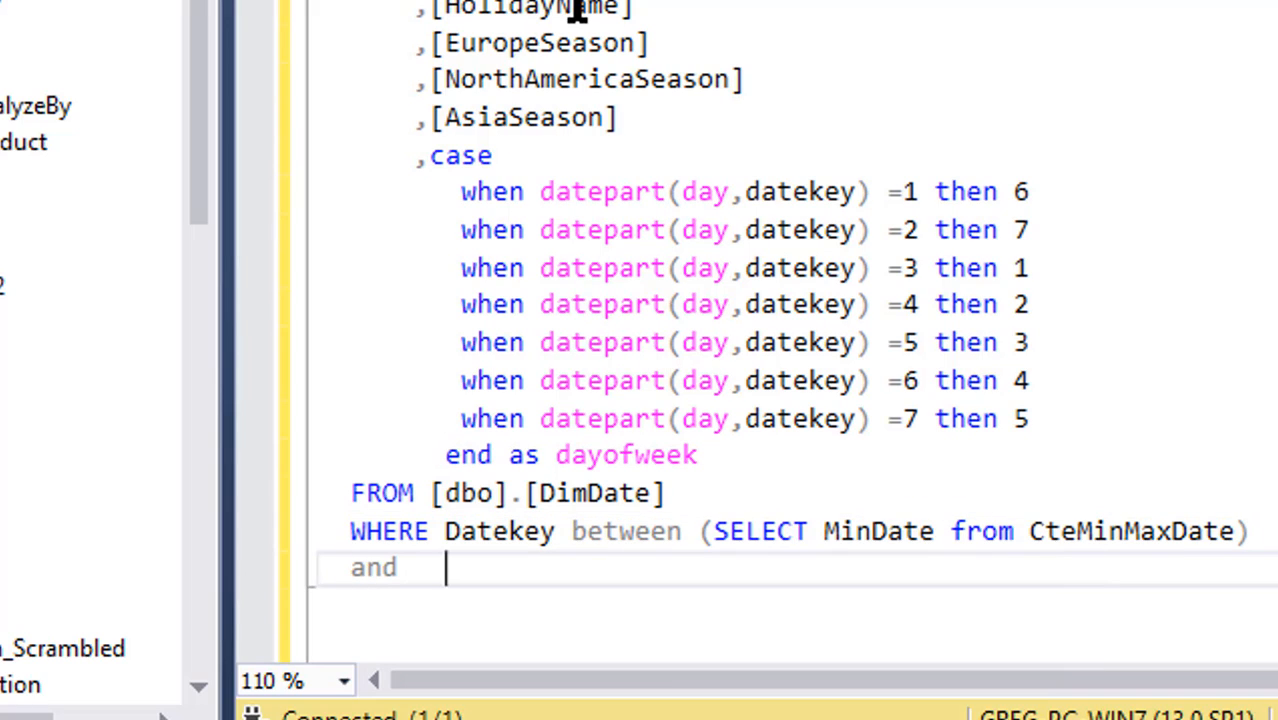
pyautogui.write('(sele')
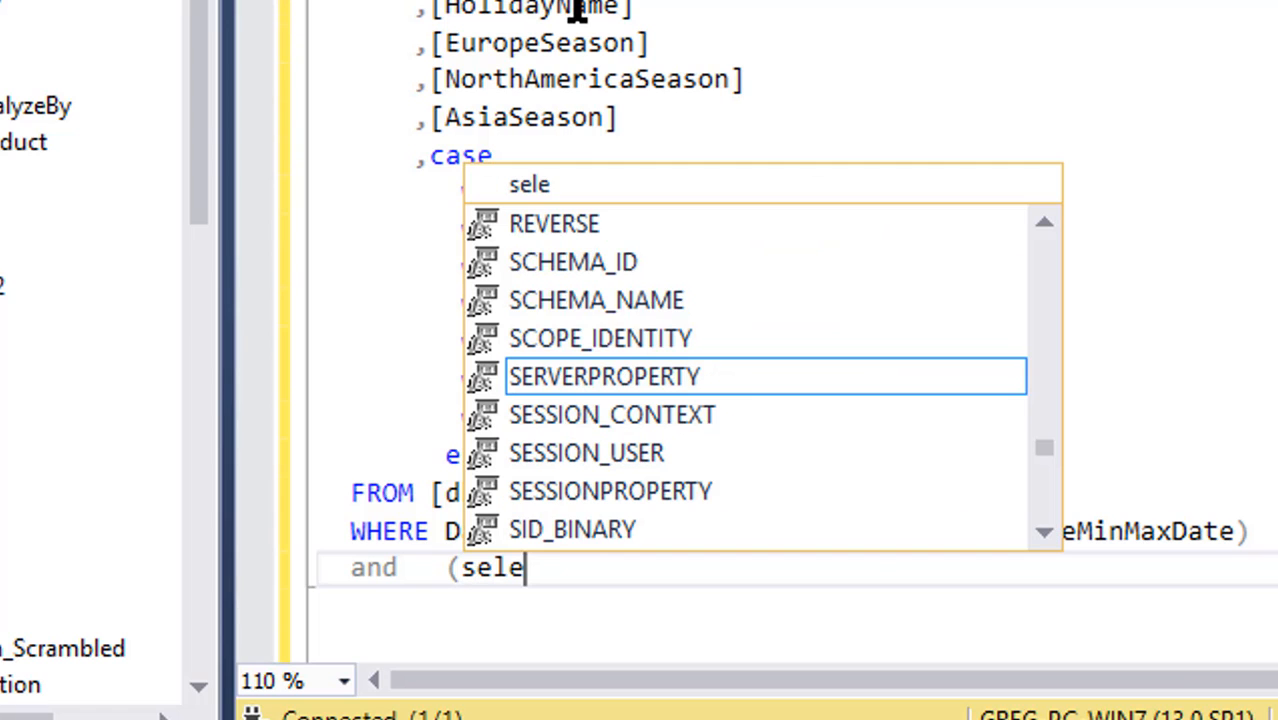
pyautogui.press('BackSpace')
pyautogui.press('BackSpace')
pyautogui.press('Escape')
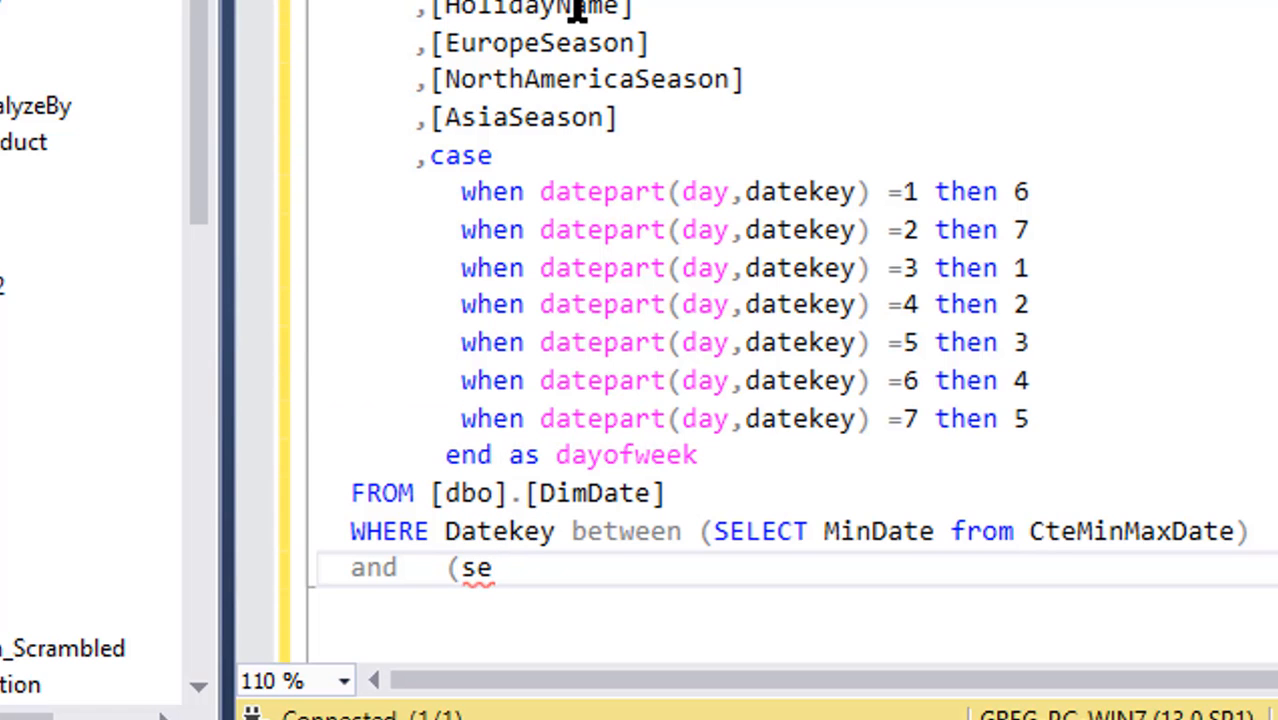
pyautogui.press('Up')
pyautogui.press('Right')
pyautogui.press('Right')
pyautogui.press('Right')
pyautogui.press('Right')
pyautogui.press('Right')
pyautogui.press('Right')
pyautogui.press('Right')
pyautogui.press('Right')
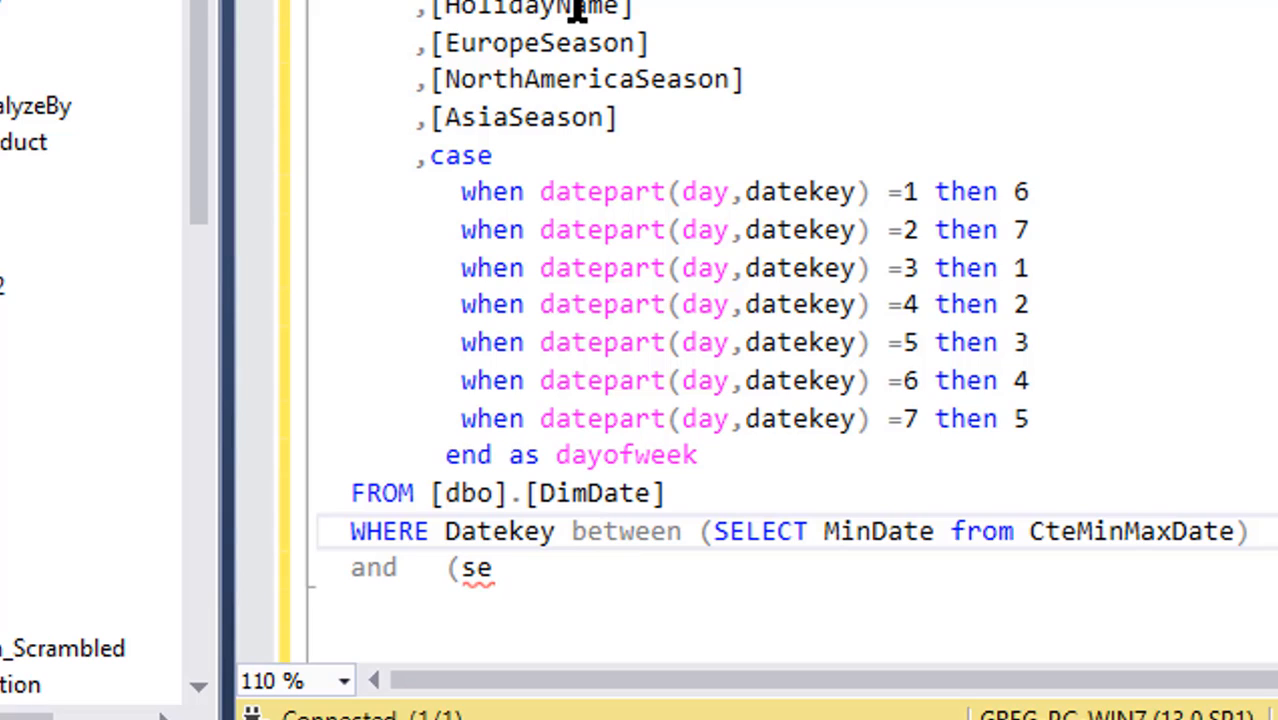
pyautogui.hotkey('shift', 'End')
pyautogui.hotkey('ctrl', 'c')
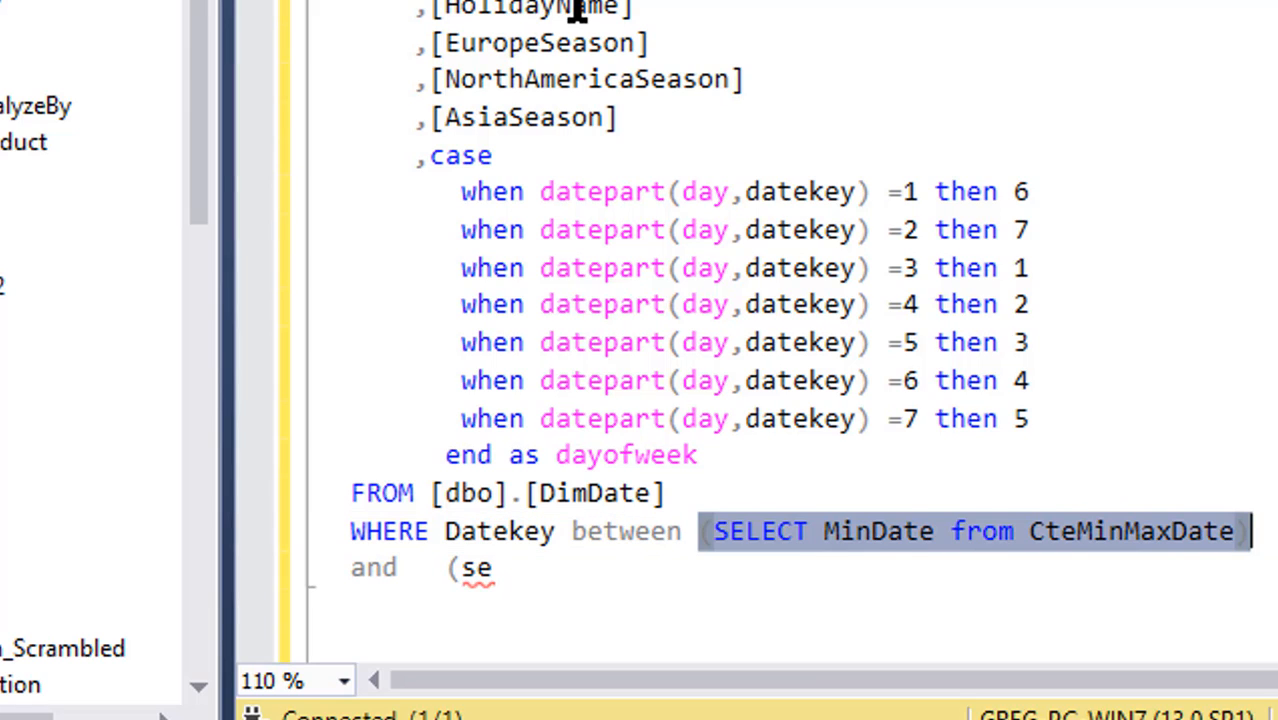
pyautogui.press('Down')
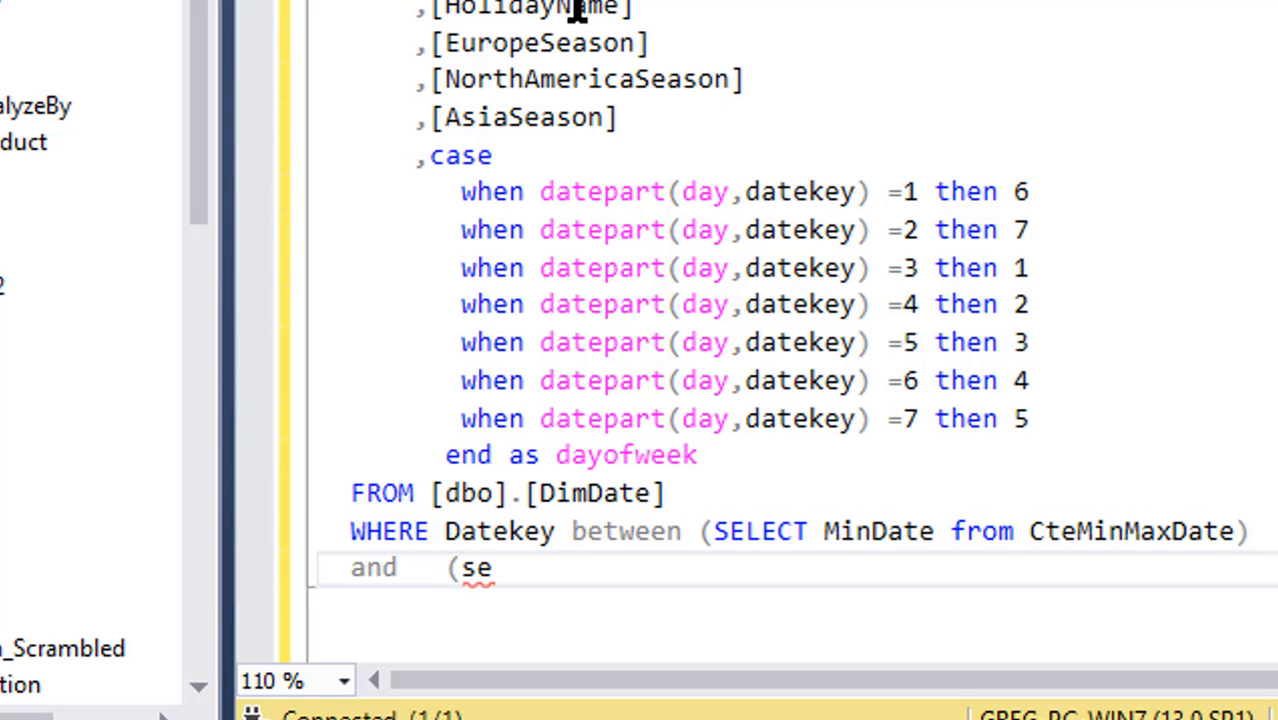
pyautogui.press('Left')
pyautogui.press('Left')
pyautogui.press('Left')
pyautogui.hotkey('shift', 'End')
pyautogui.hotkey('ctrl', 'v')
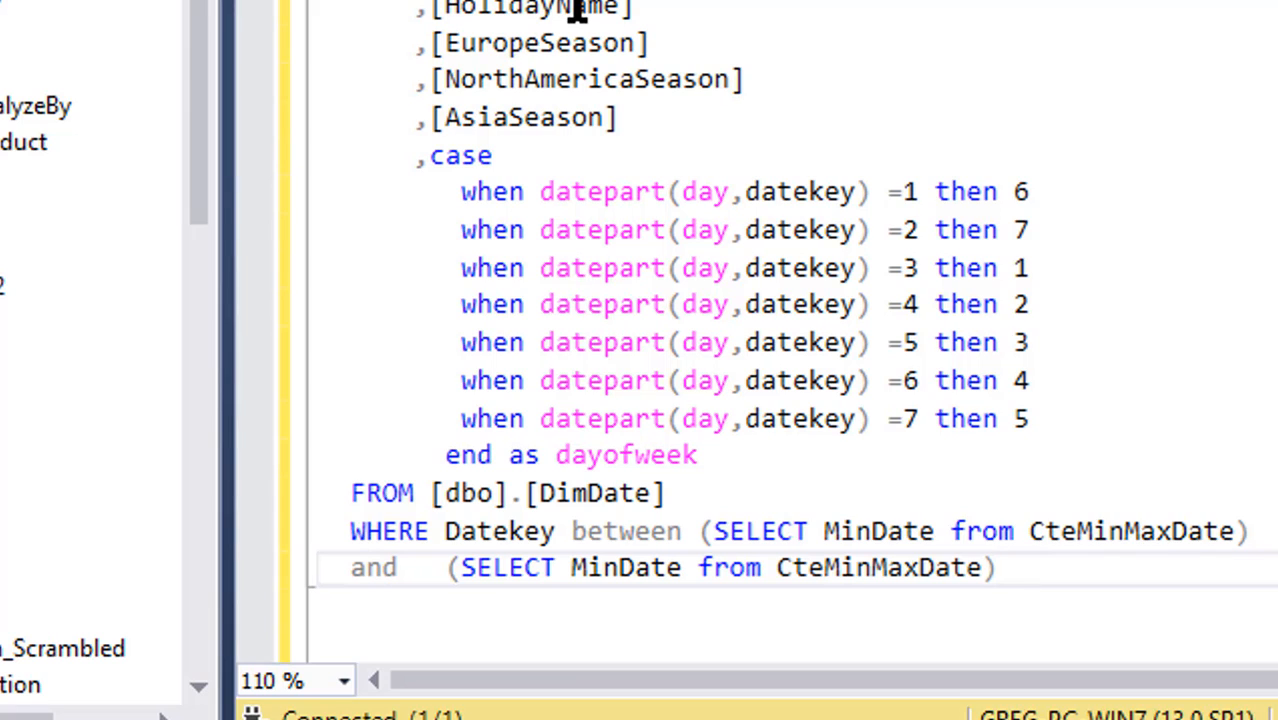
# Change the column in the copied upper-bound subquery to MaxDate.
pyautogui.press('Left')
pyautogui.press('Left')
pyautogui.press('Left')
pyautogui.press('Left')
pyautogui.press('Left')
pyautogui.press('Left')
pyautogui.press('Left')
pyautogui.press('Left')
pyautogui.press('Left')
pyautogui.press('Left')
pyautogui.press('Left')
pyautogui.press('Left')
pyautogui.press('Left')
pyautogui.press('Left')
pyautogui.press('Left')
pyautogui.press('Left')
pyautogui.press('Left')
pyautogui.press('Left')
pyautogui.press('Left')
pyautogui.press('Left')
pyautogui.press('Left')
pyautogui.press('Left')
pyautogui.press('Left')
pyautogui.press('Left')
pyautogui.press('Left')
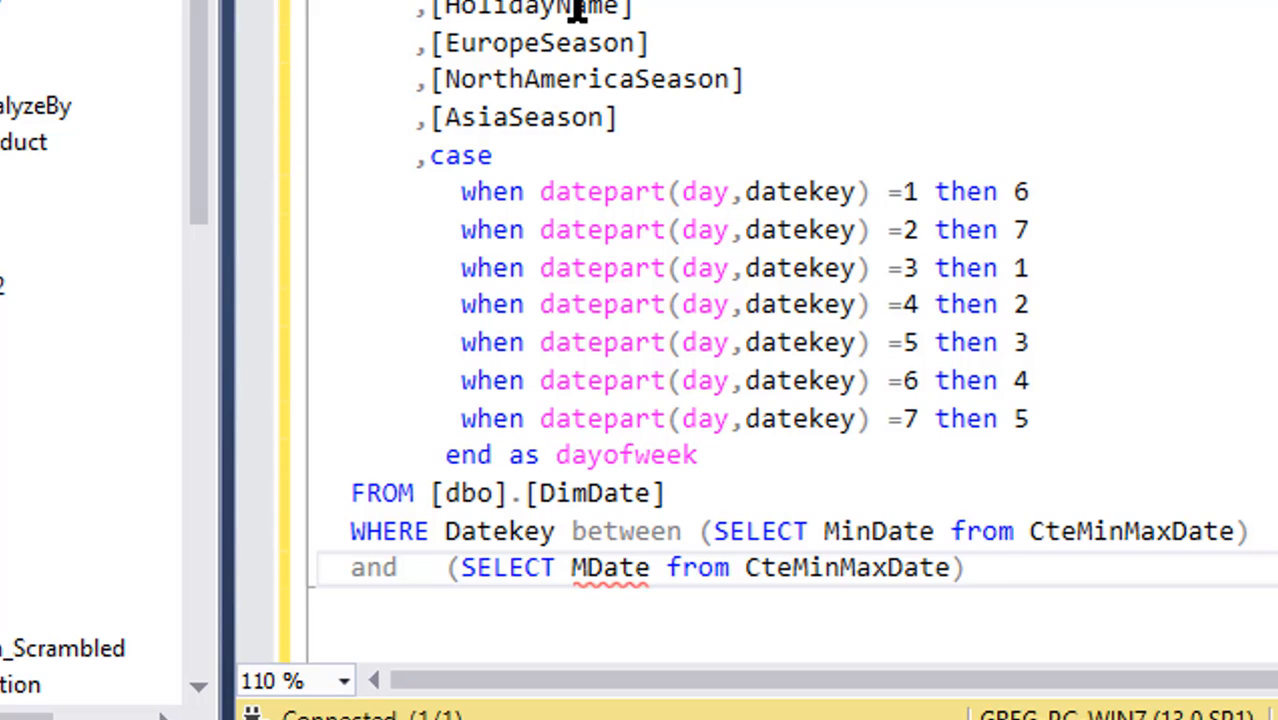
pyautogui.write('ax')
pyautogui.press('End')
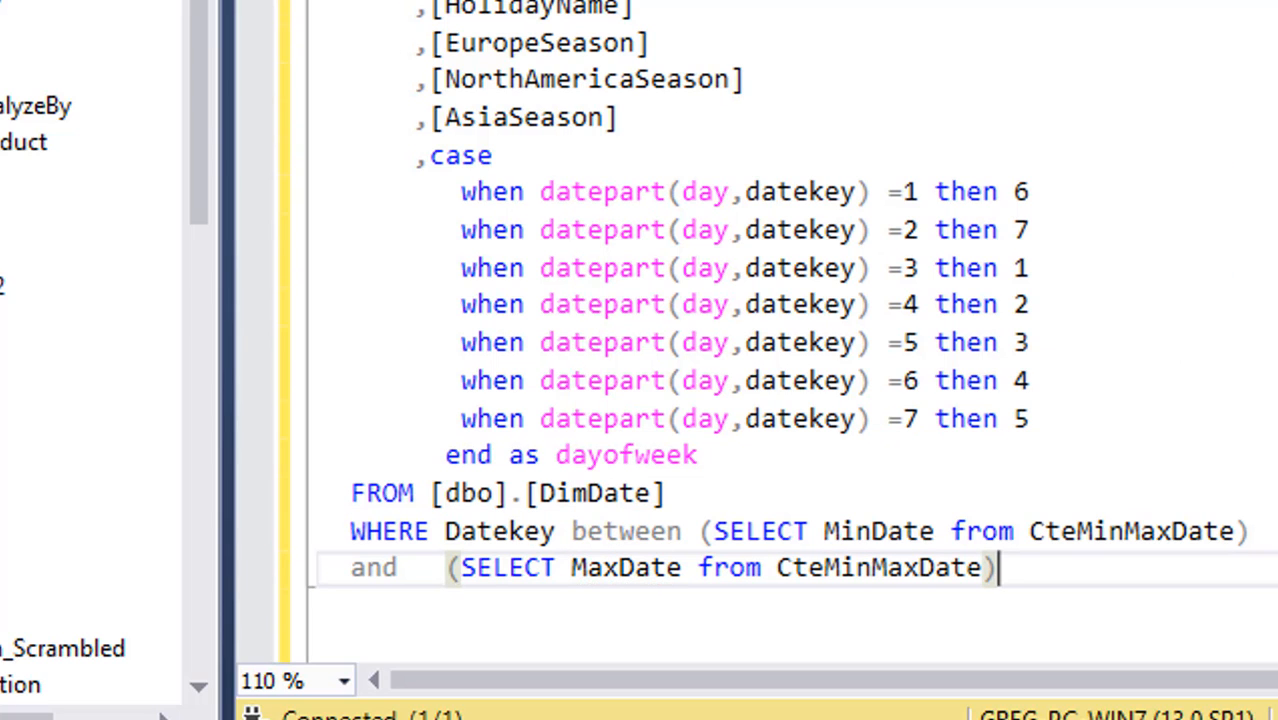
# Run the CREATE view script for vDimDate_MarketBasket and go to the script line of the first reported error.
pyautogui.click(1274, 385)
pyautogui.click(1274, 330)
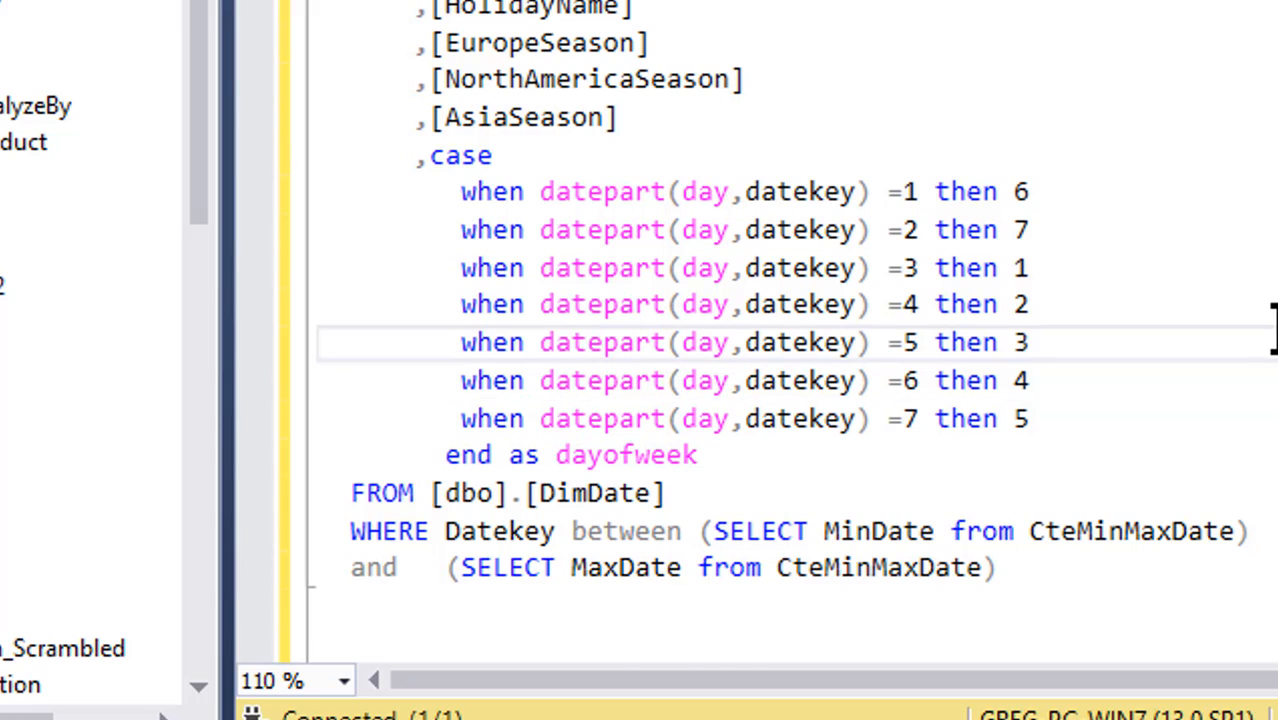
pyautogui.scroll(9, 1274, 325)
pyautogui.scroll(-4, 1274, 330)
pyautogui.scroll(4, 1192, 320)
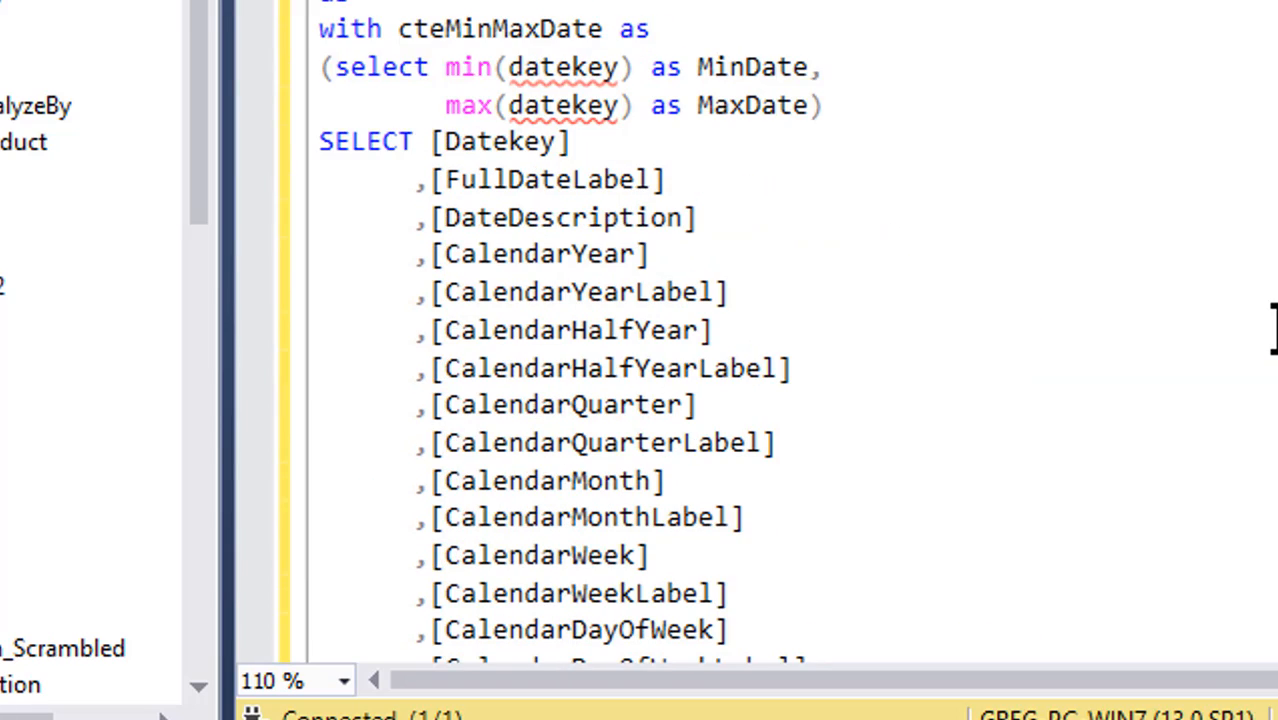
pyautogui.scroll(1, 913, 148)
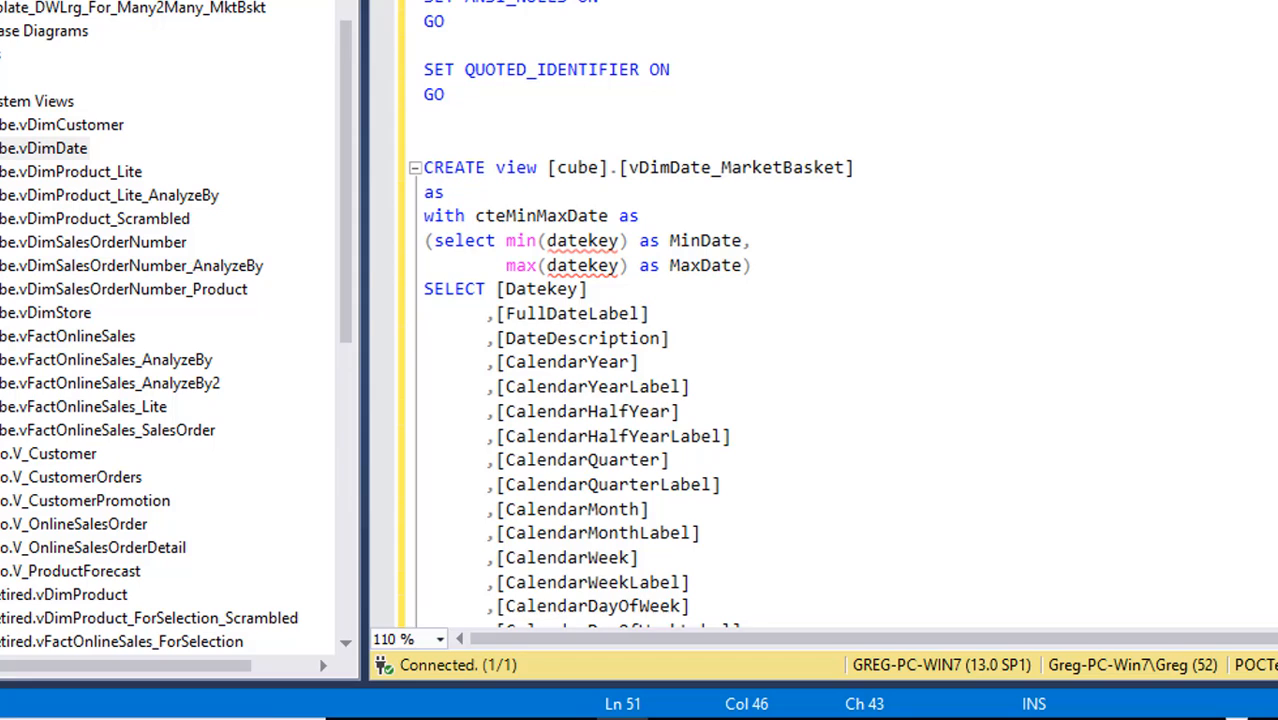
pyautogui.press('F5')
pyautogui.doubleClick(613, 350)
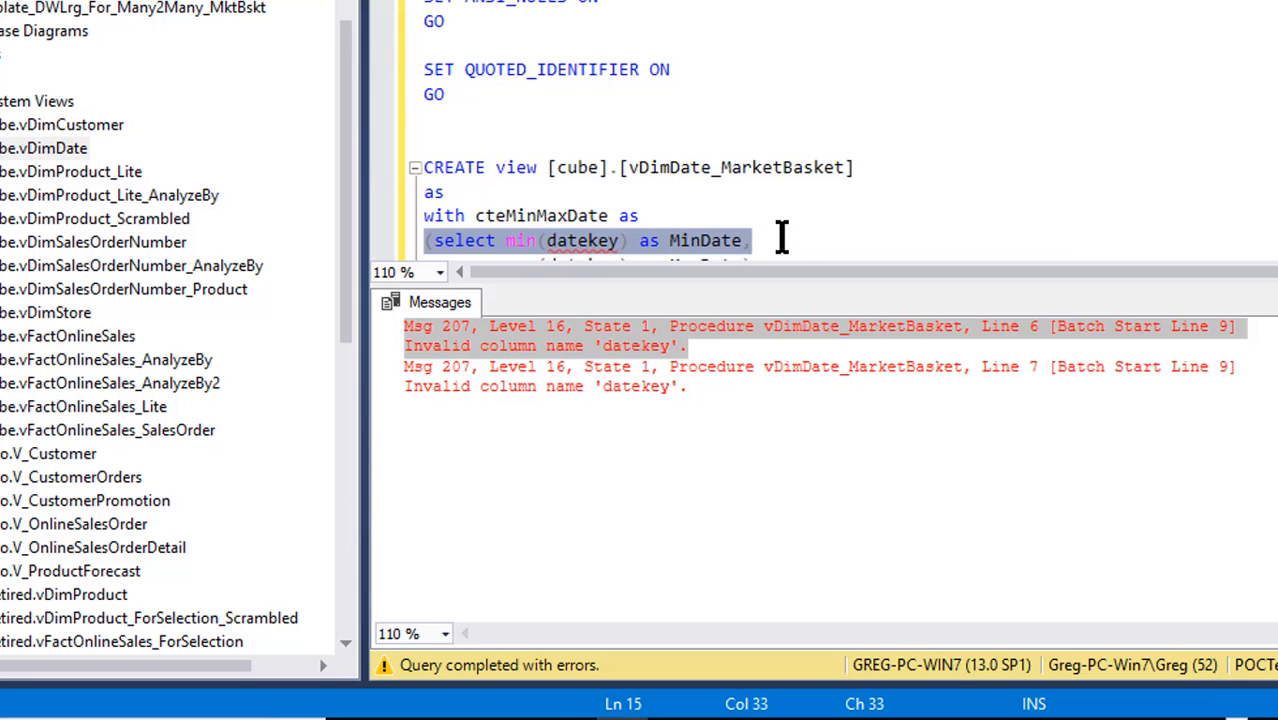
# Start a from line below the MaxDate line in cteMinMaxDate and copy the FROM [dbo].[FactOnlineSales] line of the MAX(DATEKEY) query.
pyautogui.hotkey('ctrl', 'r')
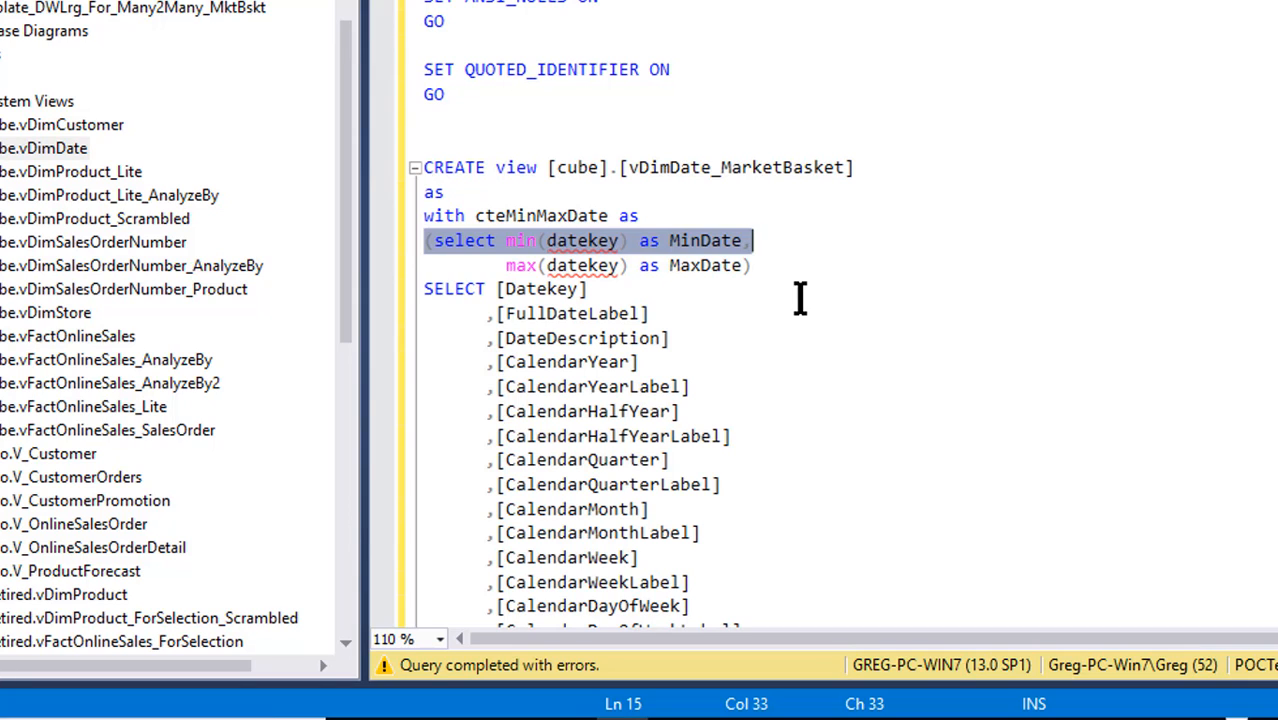
pyautogui.click(771, 268)
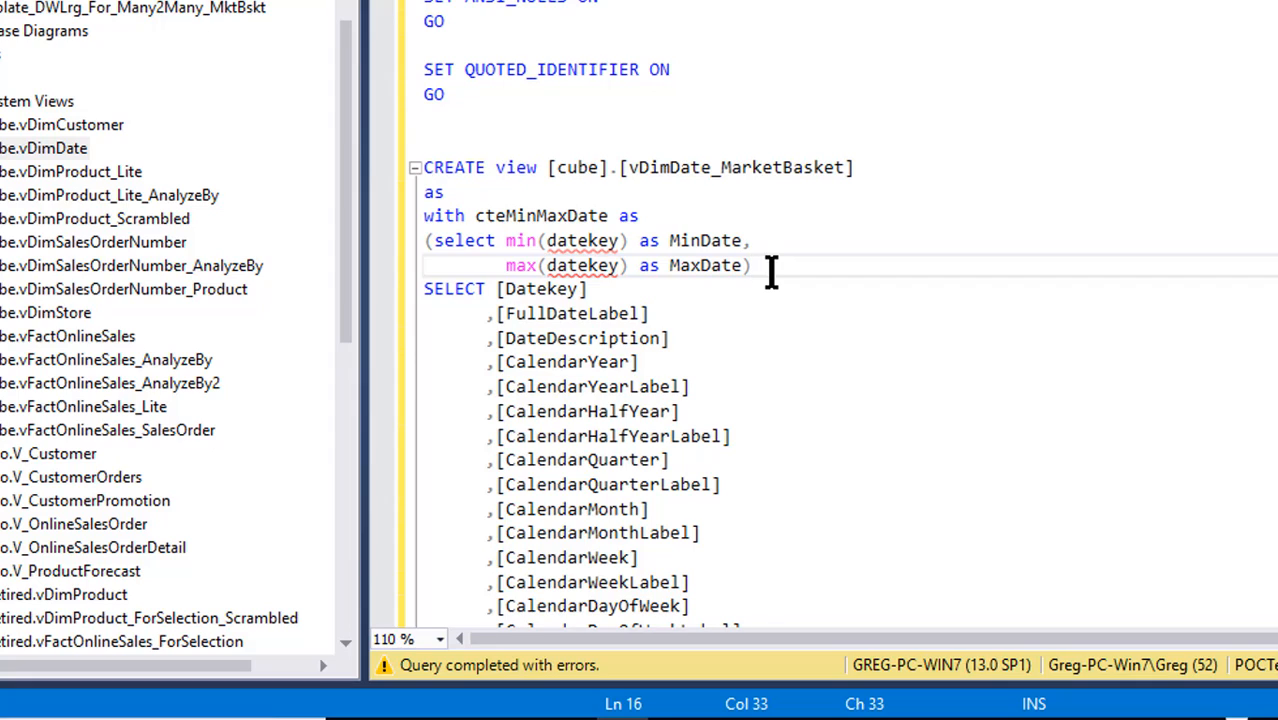
pyautogui.press('Return')
pyautogui.press('Home')
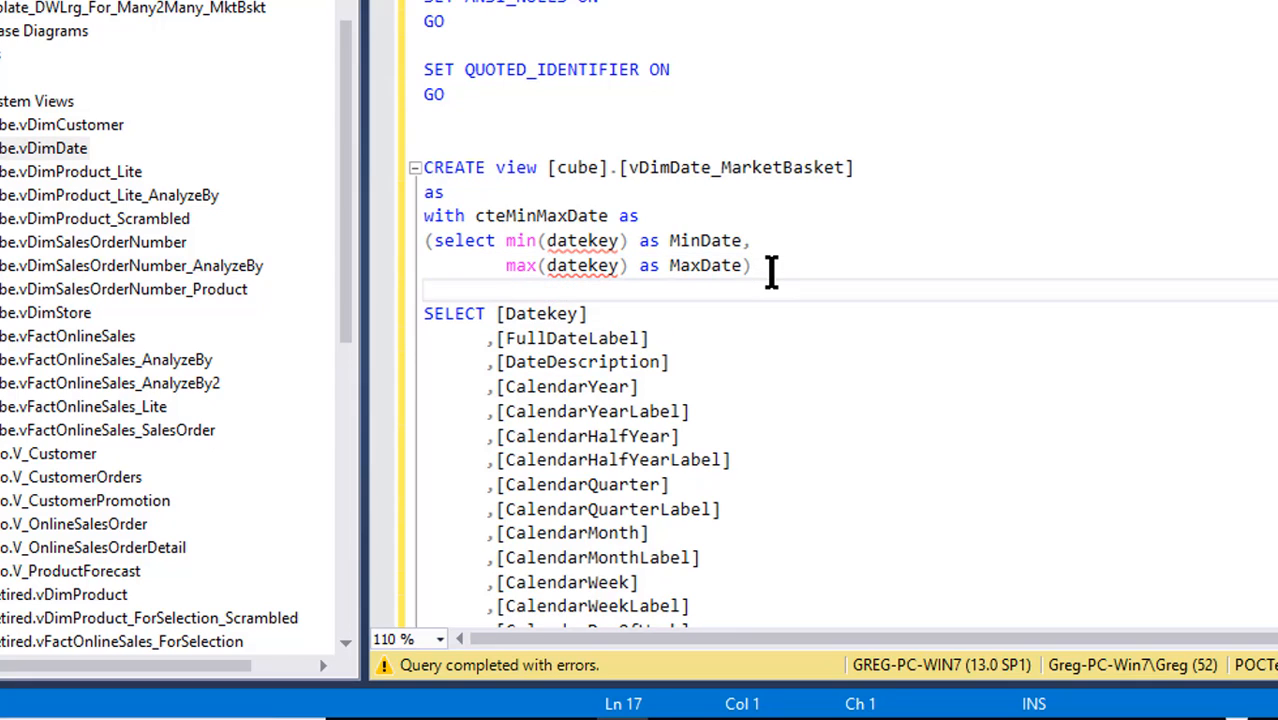
pyautogui.write('from')
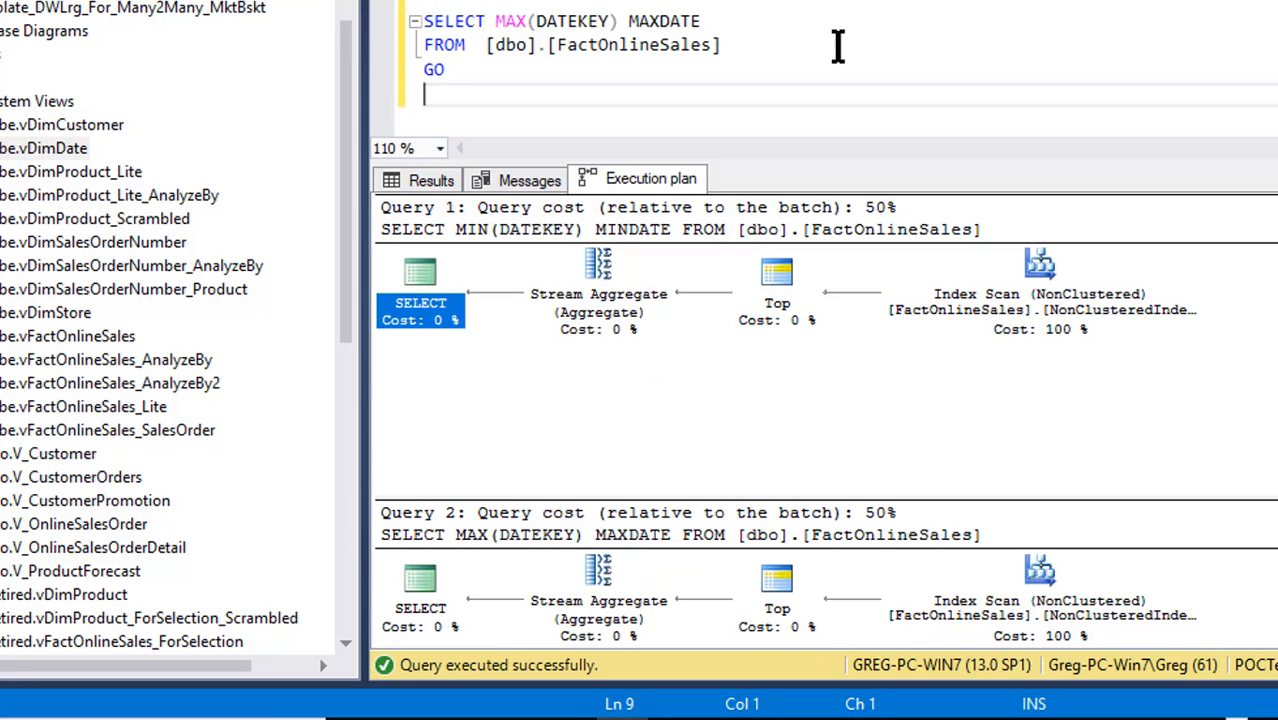
pyautogui.click(841, 45)
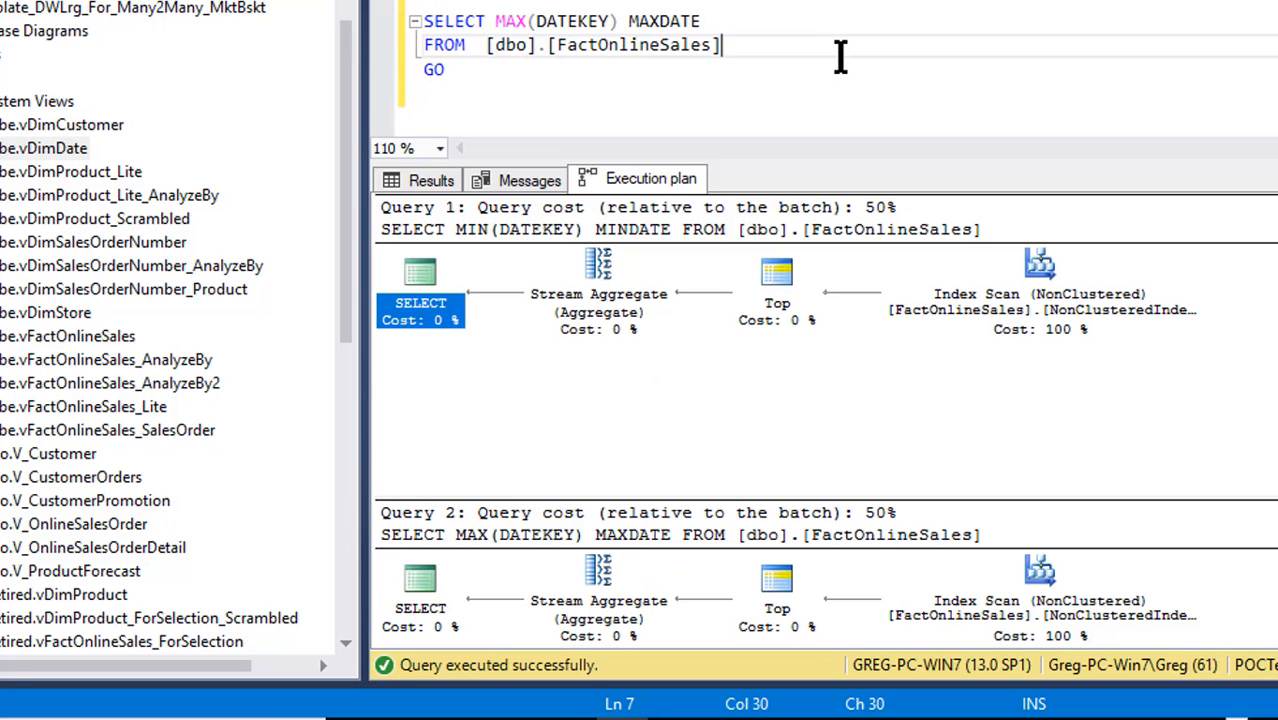
pyautogui.moveTo(750, 44); pyautogui.dragTo(337, 40)
pyautogui.hotkey('ctrl', 'c')
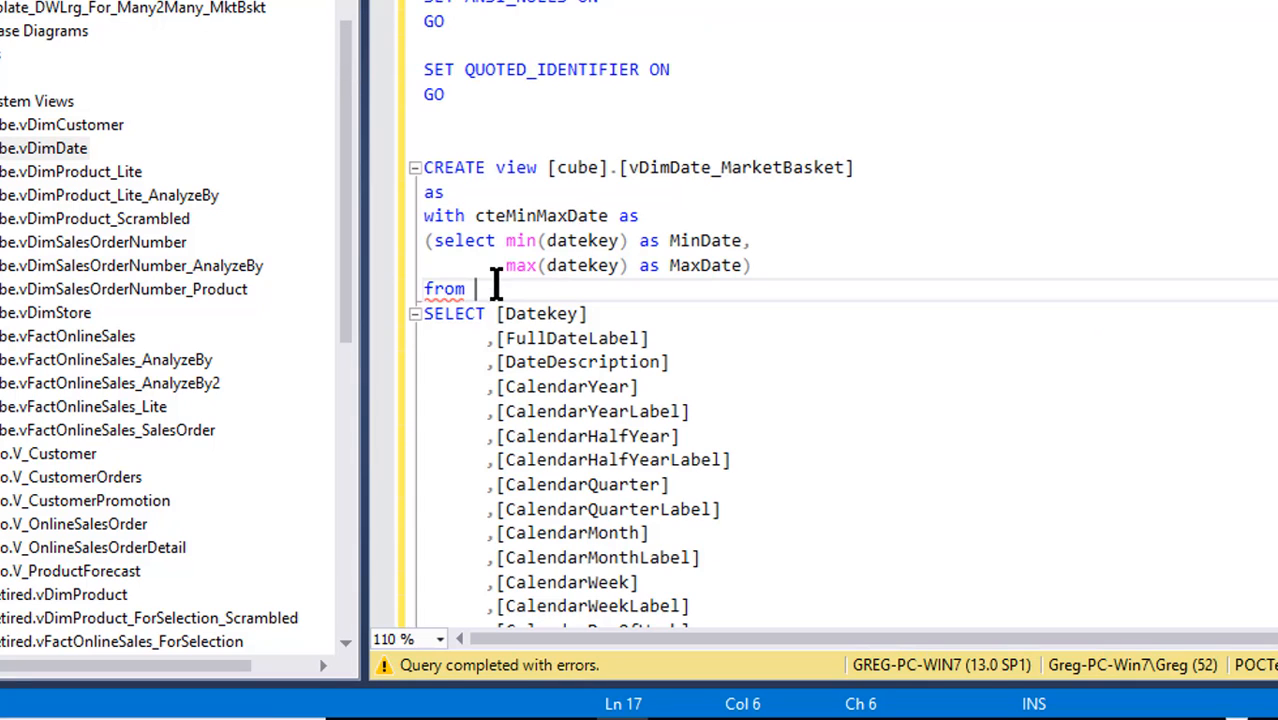
# Replace the bare from with the copied FROM [dbo].[FactOnlineSales], move the CTE's closing parenthesis after it, and run the CREATE view script.
pyautogui.moveTo(487, 289); pyautogui.dragTo(400, 292)
pyautogui.hotkey('ctrl', 'v')
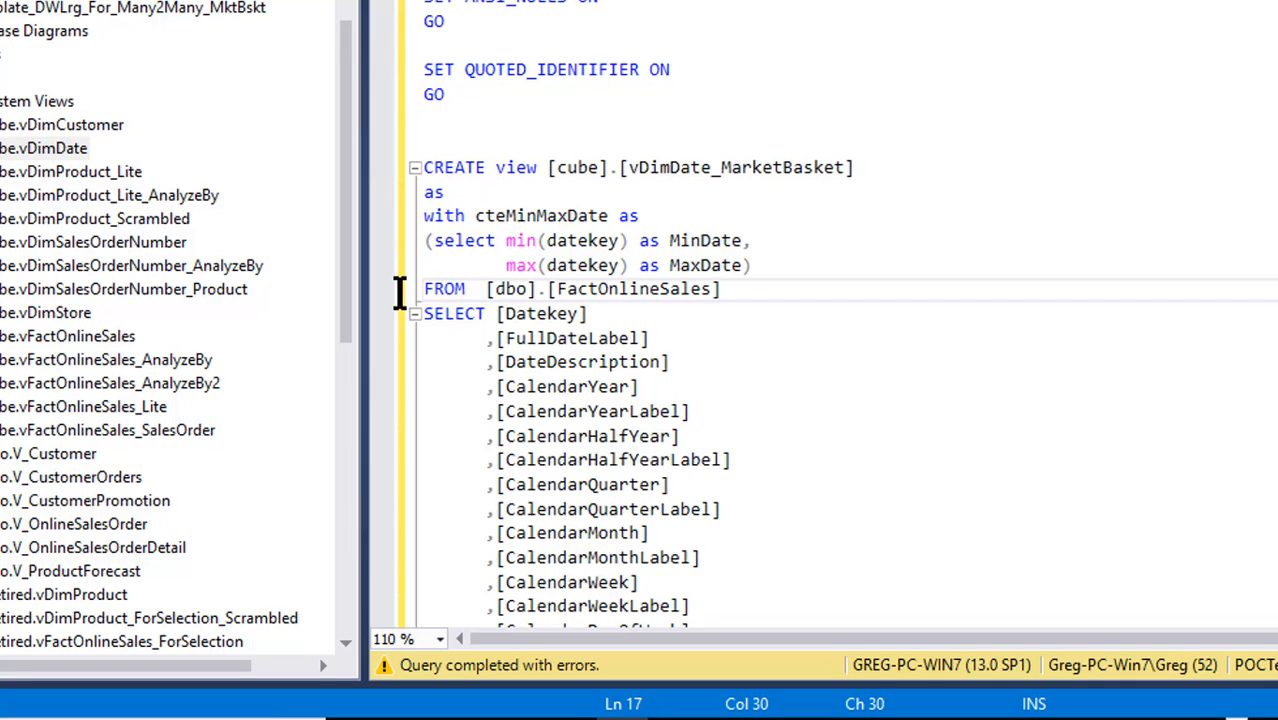
pyautogui.write(')')
pyautogui.press('F5')
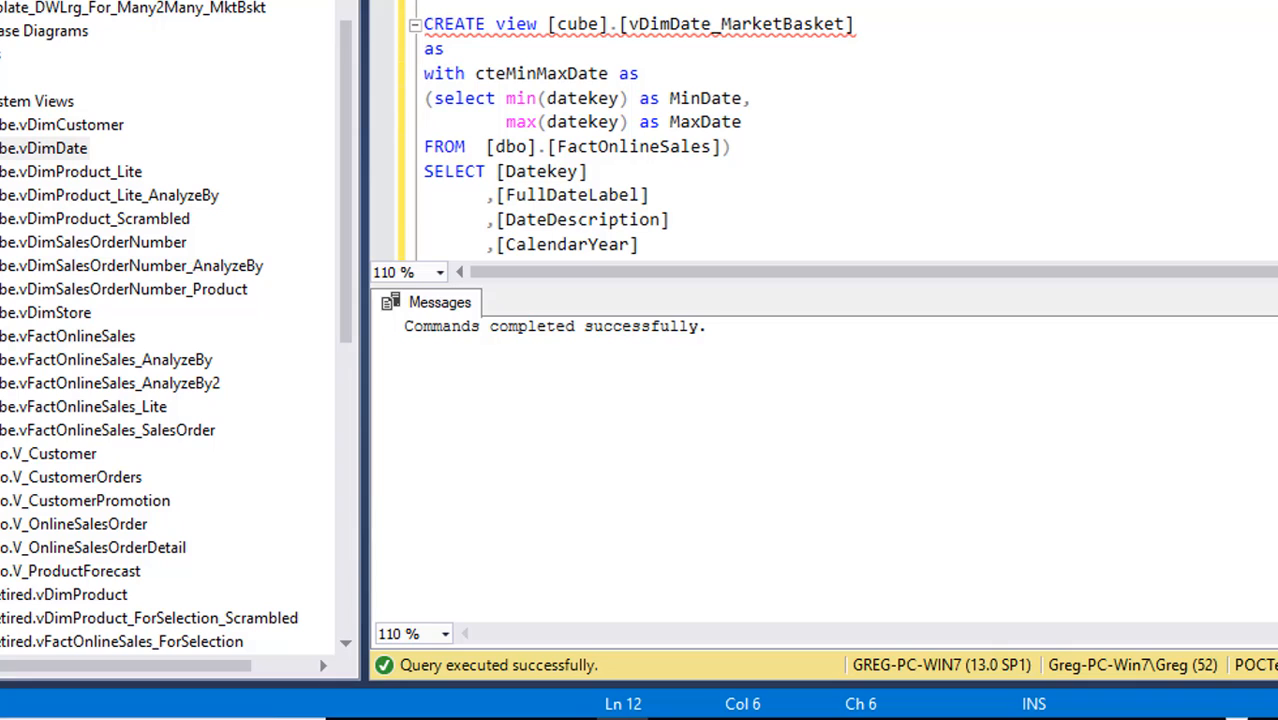
# Above the CREATE view statement, write select datekey from [cube].[vDimDate_MarketBasket] order by datekey.
pyautogui.moveTo(549, 24); pyautogui.dragTo(899, 38)
pyautogui.hotkey('ctrl', 'c')
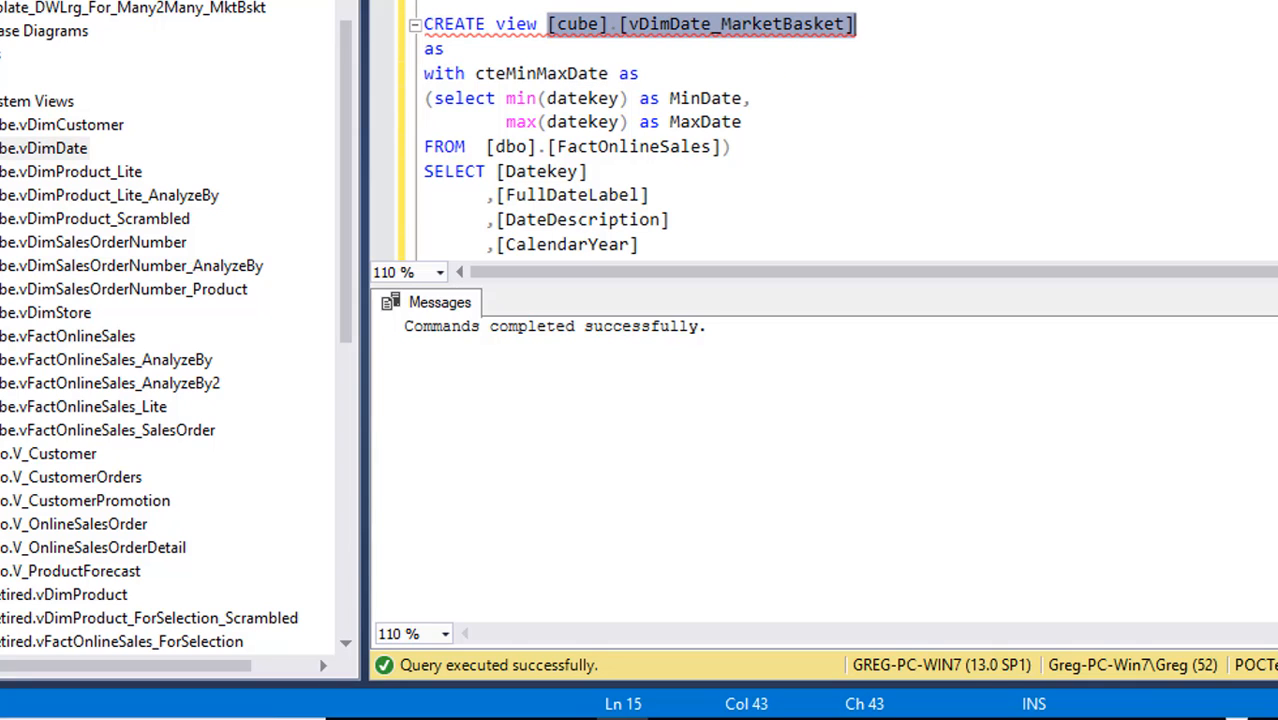
pyautogui.click(475, 1)
pyautogui.hotkey('ctrl', 'v')
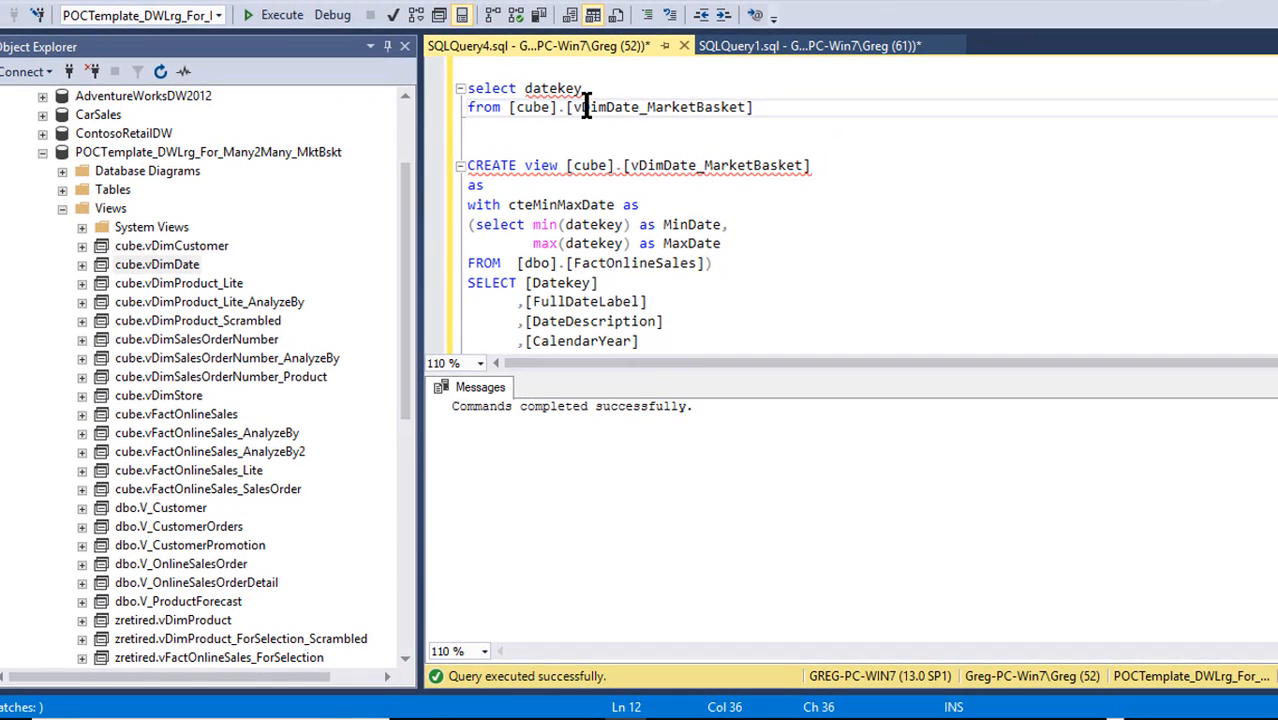
pyautogui.press('Return')
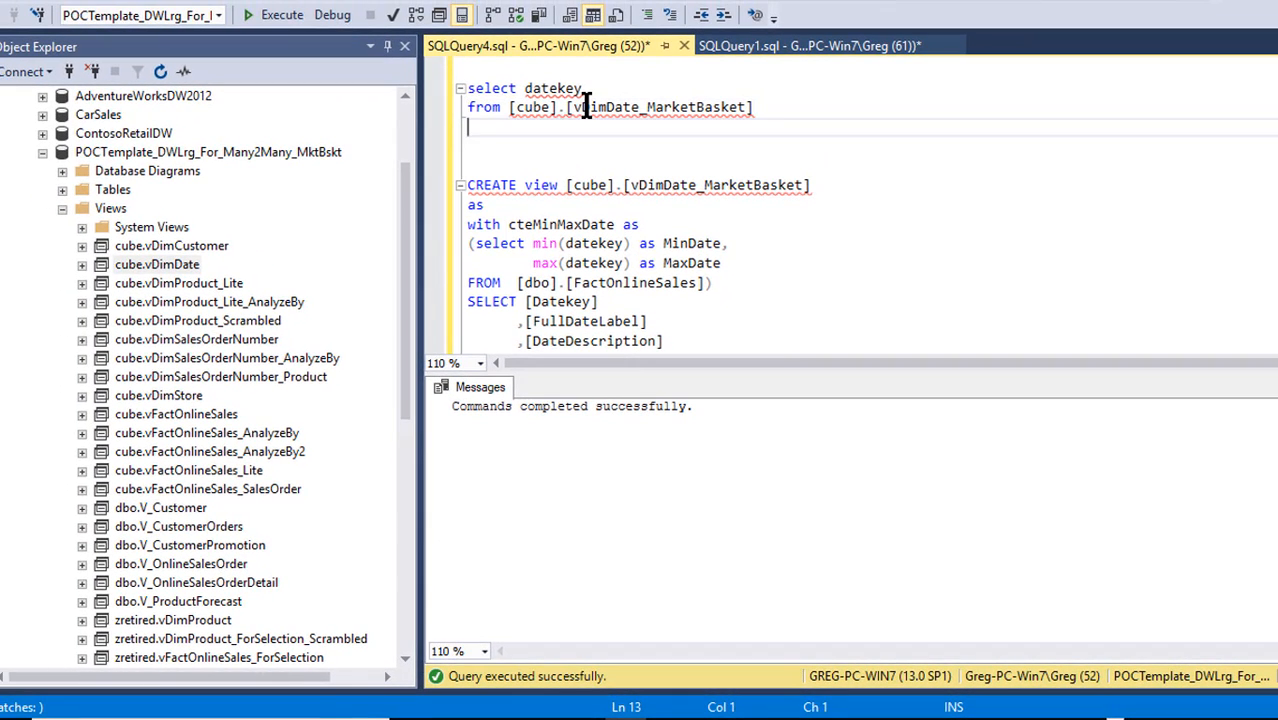
pyautogui.write('order by datekey')
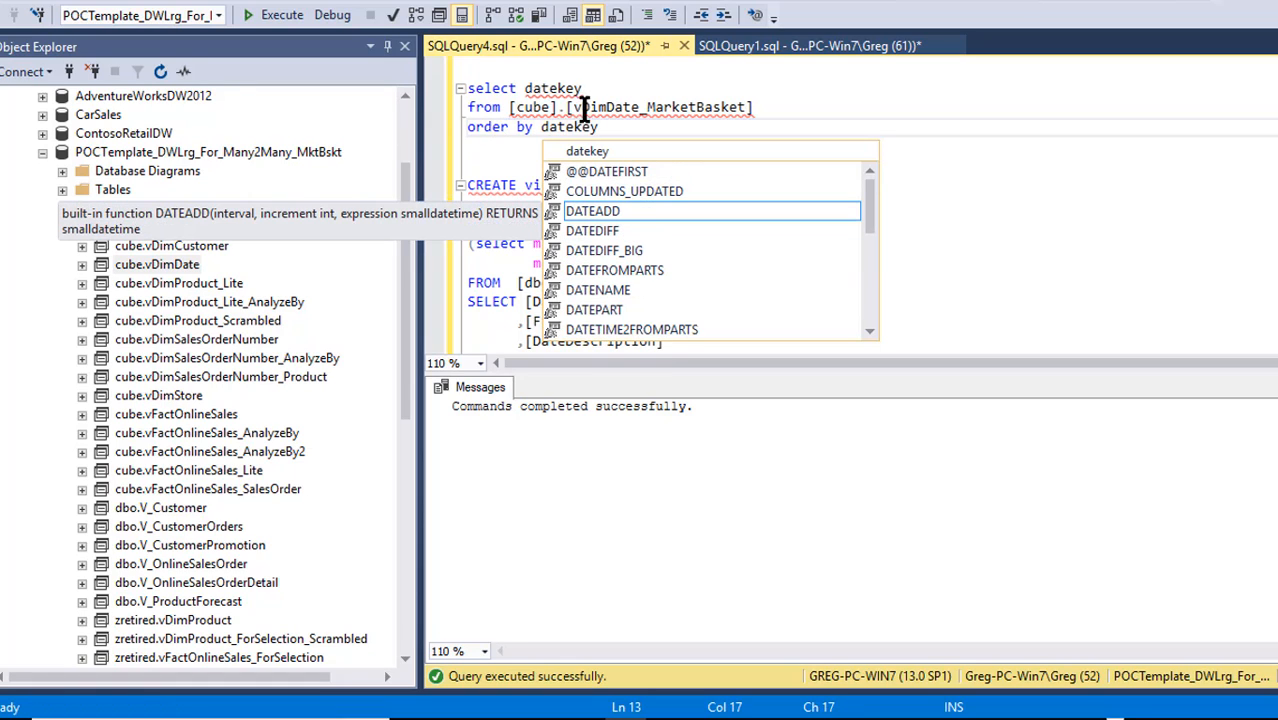
# Run only the datekey query on vDimDate_MarketBasket and examine the first and last dates it returns.
pyautogui.click(568, 146)
pyautogui.moveTo(600, 127); pyautogui.dragTo(448, 104)
pyautogui.press('F5')
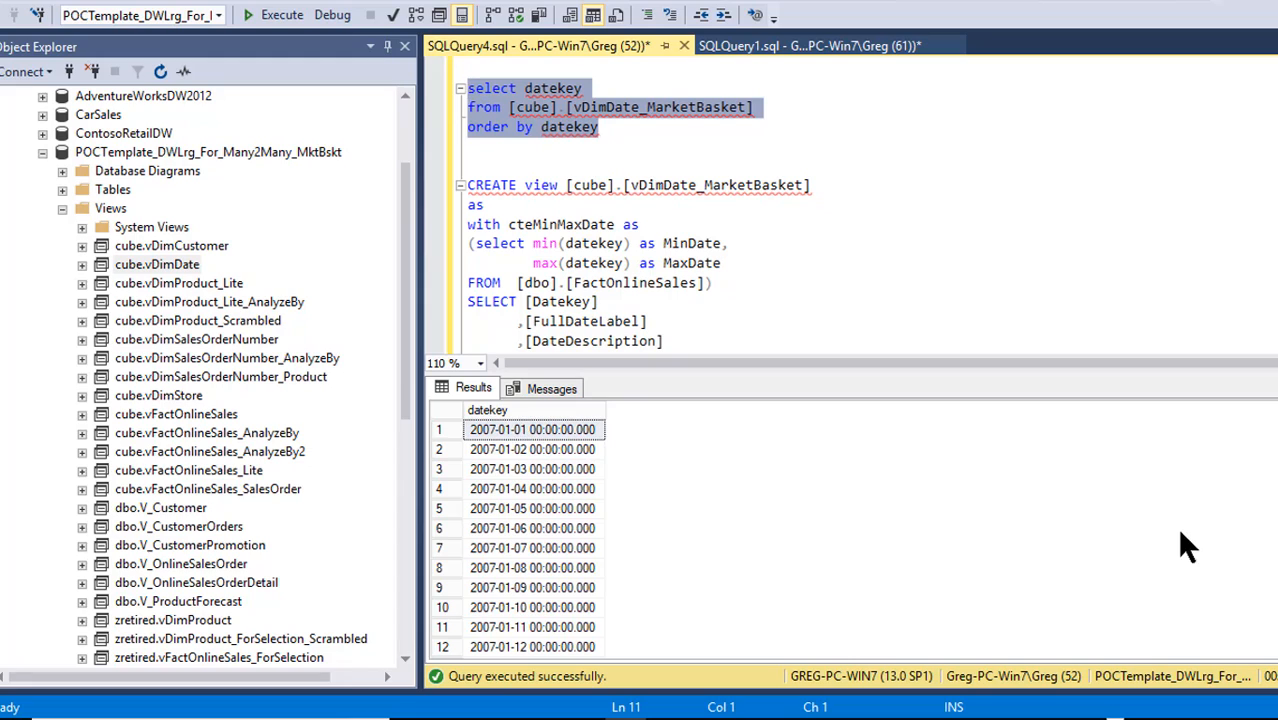
pyautogui.moveTo(1277, 428); pyautogui.dragTo(1277, 640)
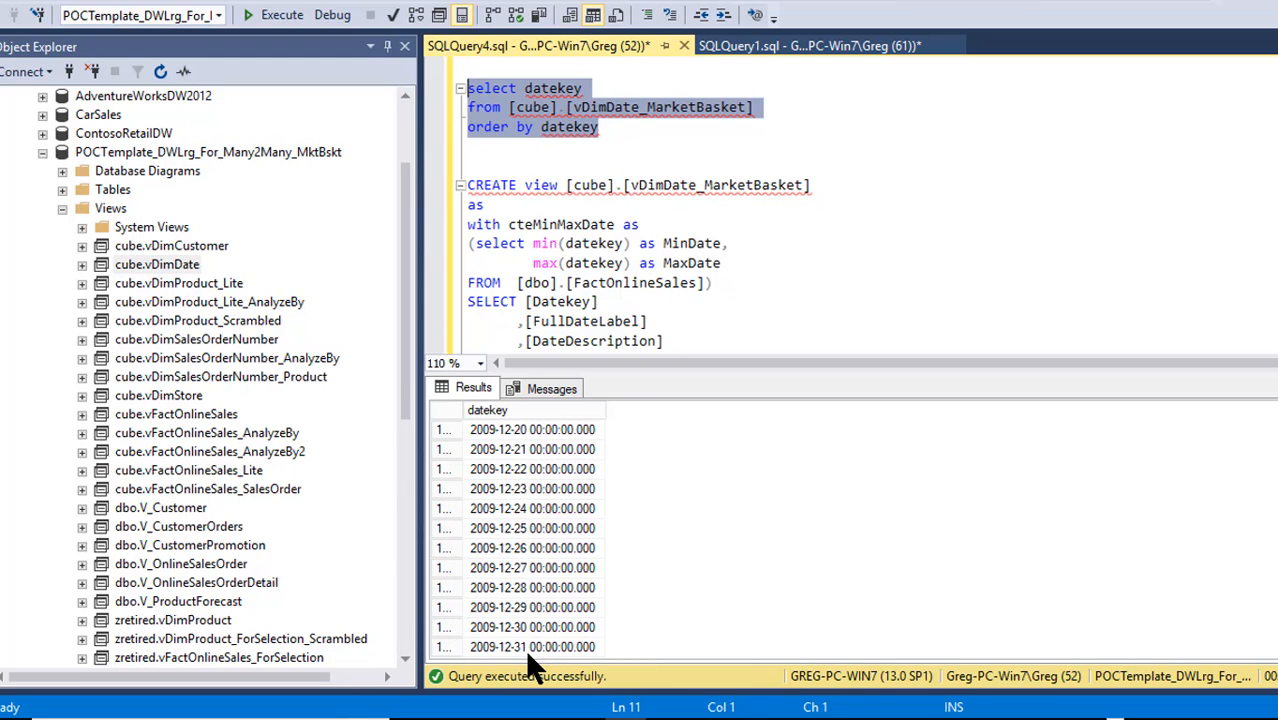
# Switch to the Visual Studio cube project and browse the Date hierarchy of Date.dim, examining the years and the months of 2005 and 2011.
pyautogui.click(477, 562)
pyautogui.click(694, 321)
pyautogui.click(687, 208)
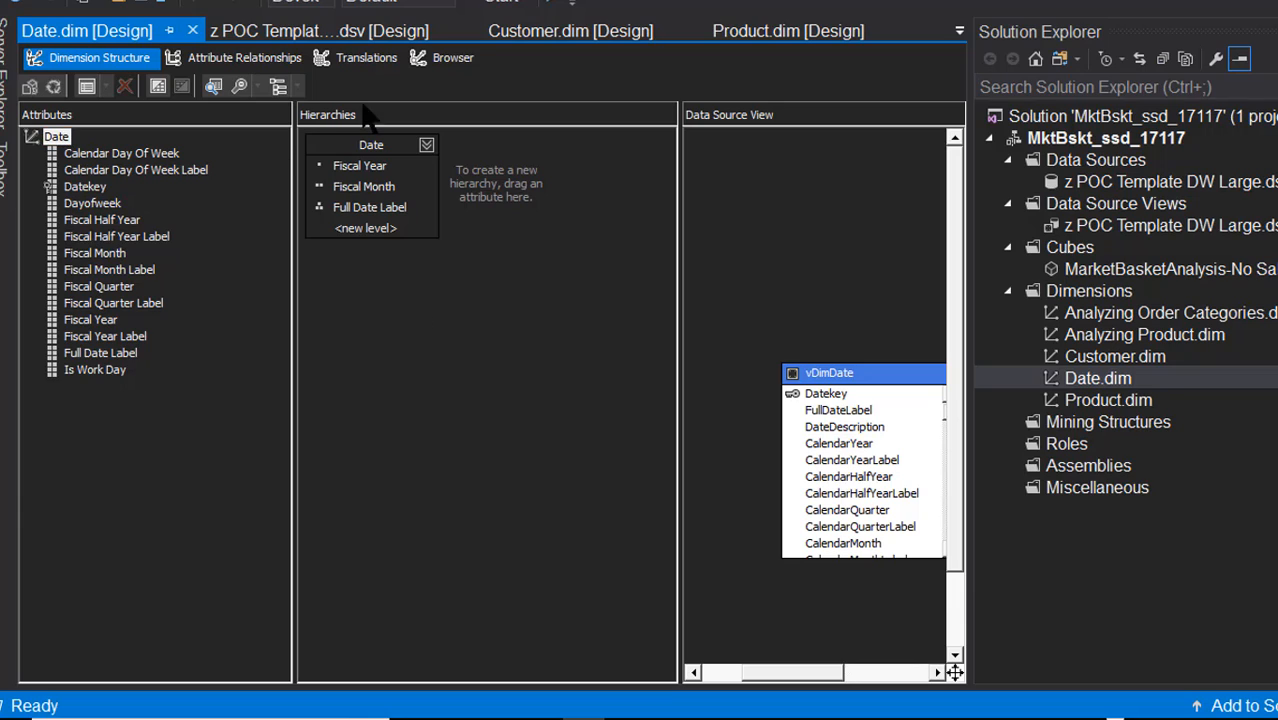
pyautogui.click(450, 58)
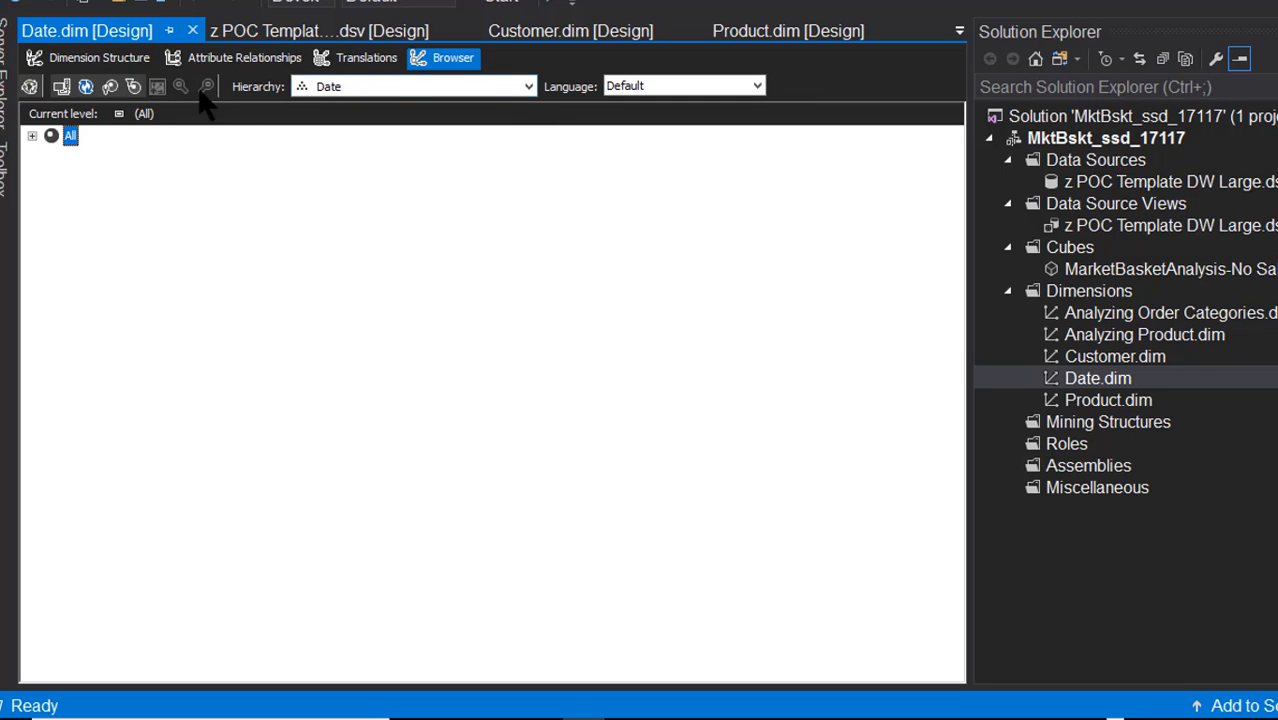
pyautogui.click(32, 136)
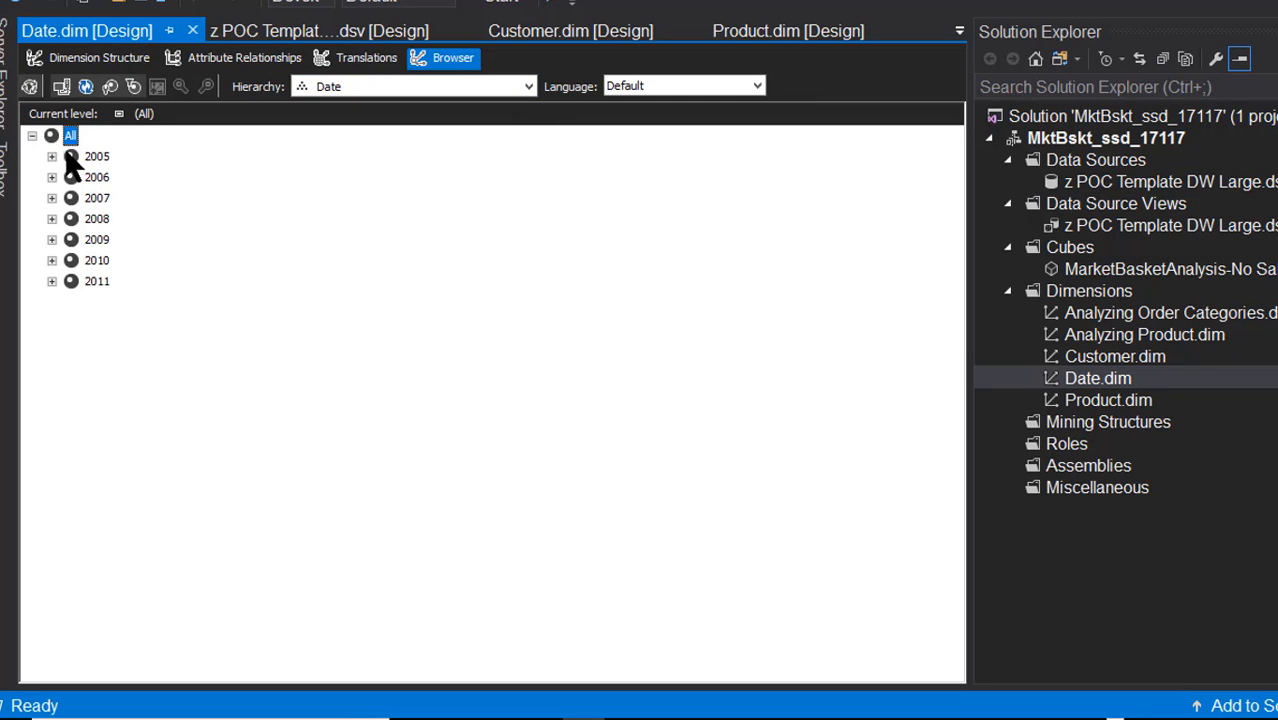
pyautogui.click(52, 157)
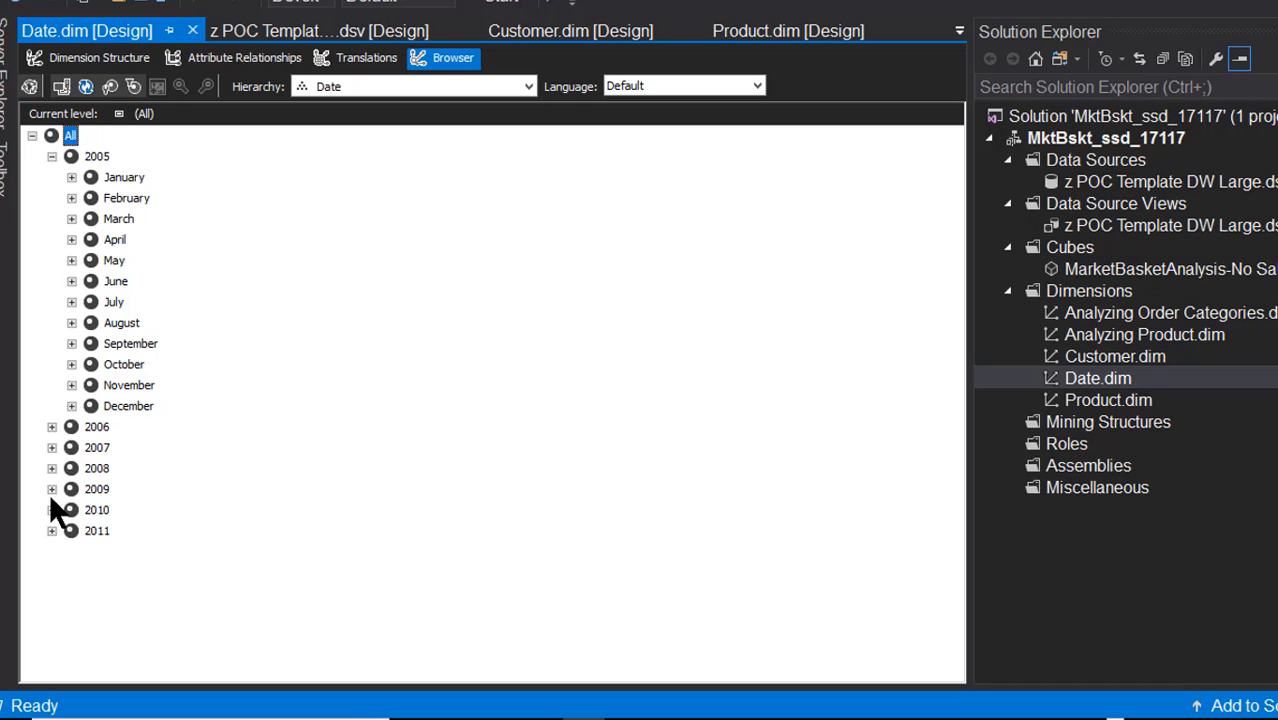
pyautogui.click(52, 531)
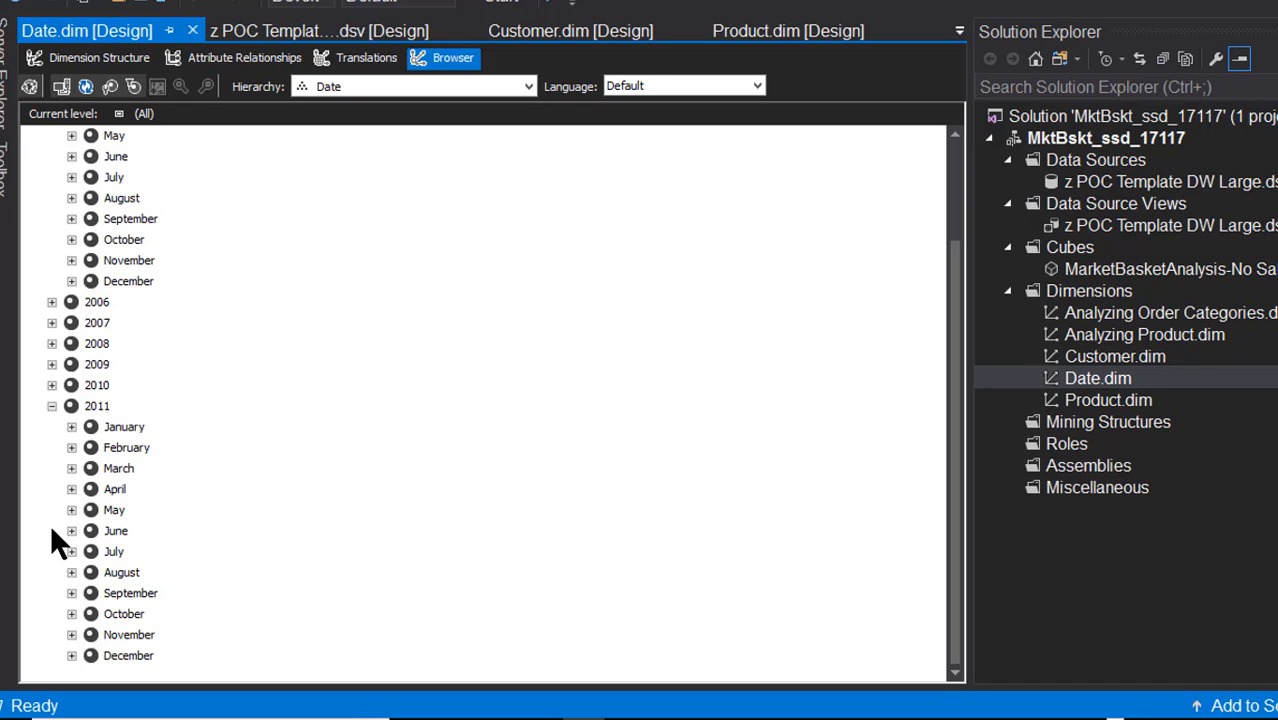
pyautogui.click(52, 406)
pyautogui.click(52, 157)
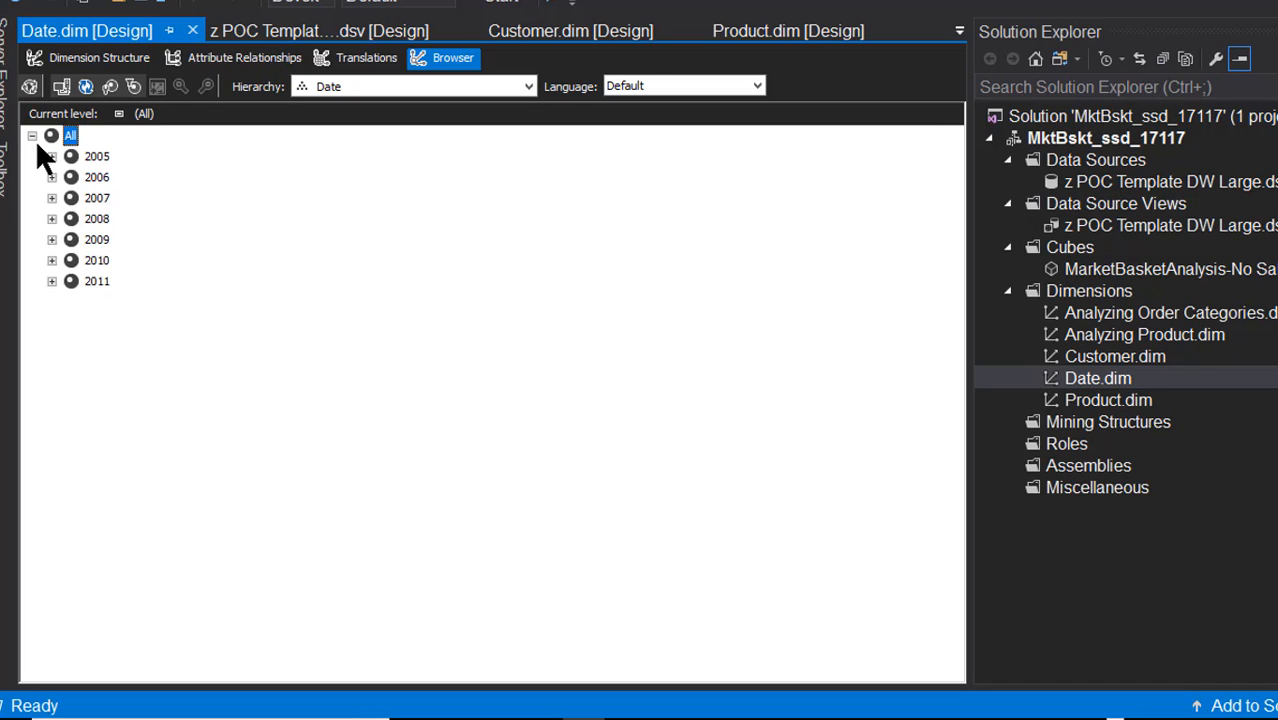
pyautogui.click(32, 136)
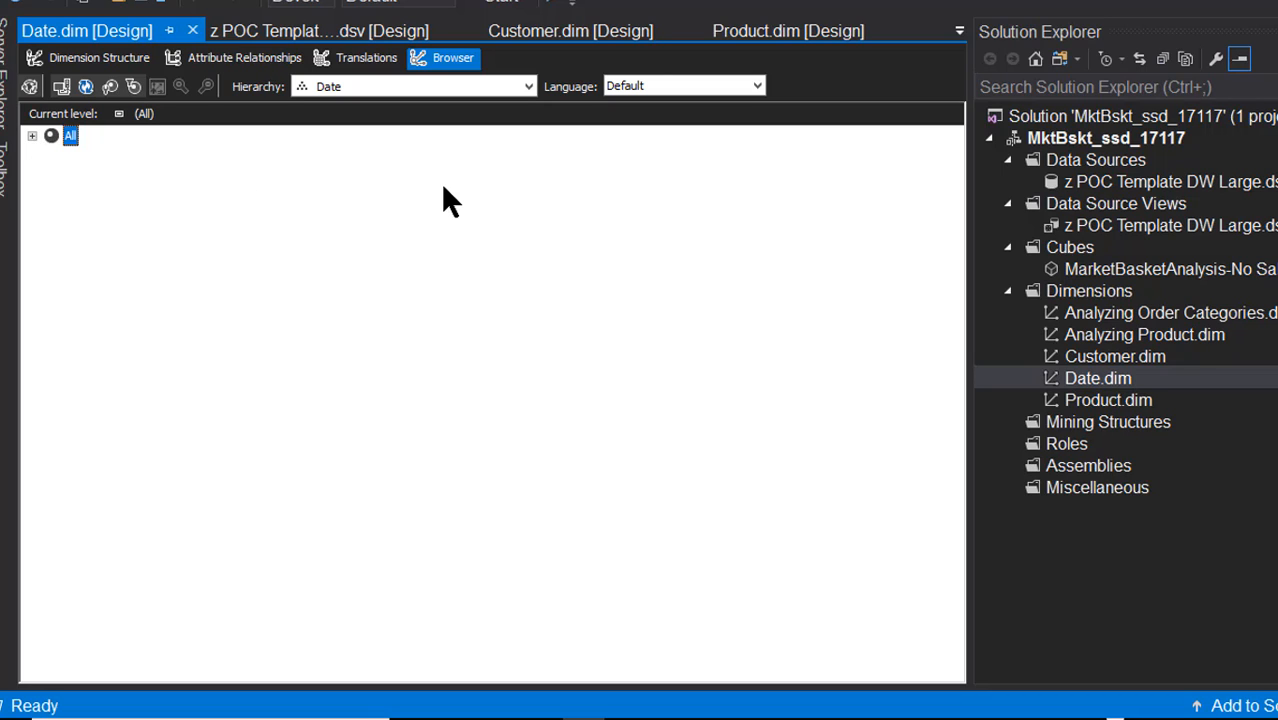
# Open processing for the Date dimension and set its process option to Process Full.
pyautogui.rightClick(1048, 380)
pyautogui.click(820, 45)
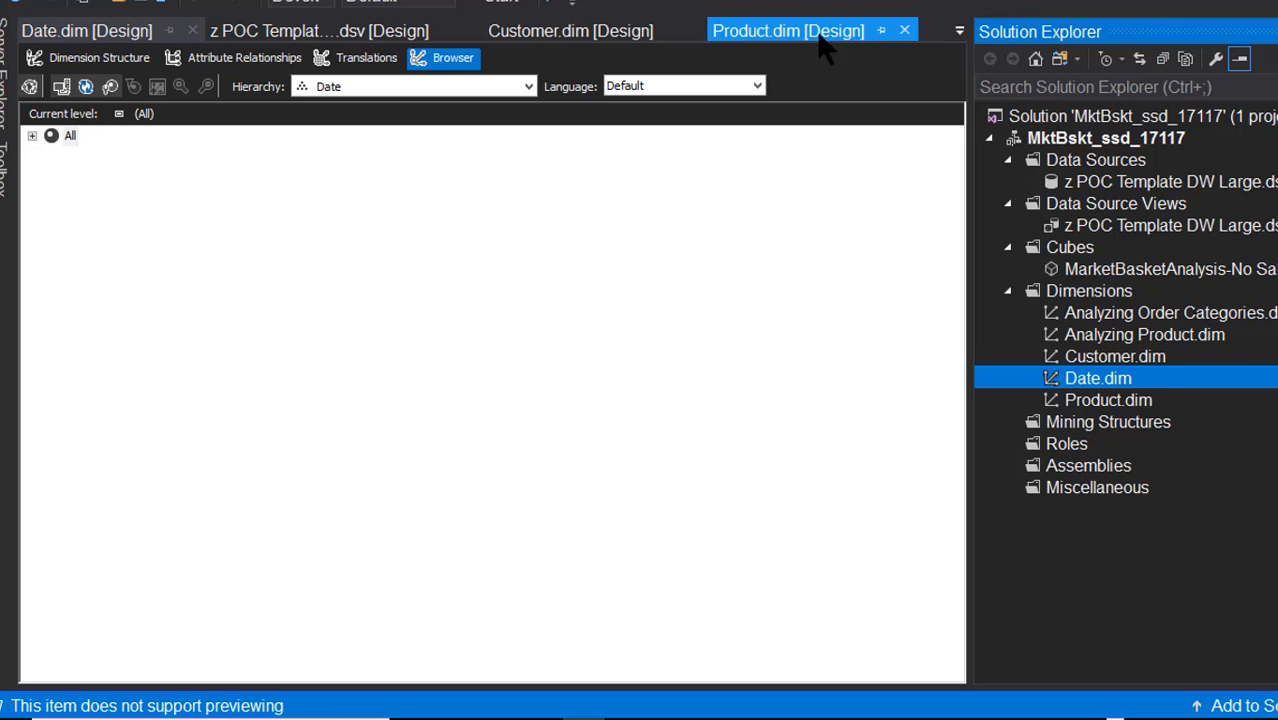
pyautogui.click(835, 369)
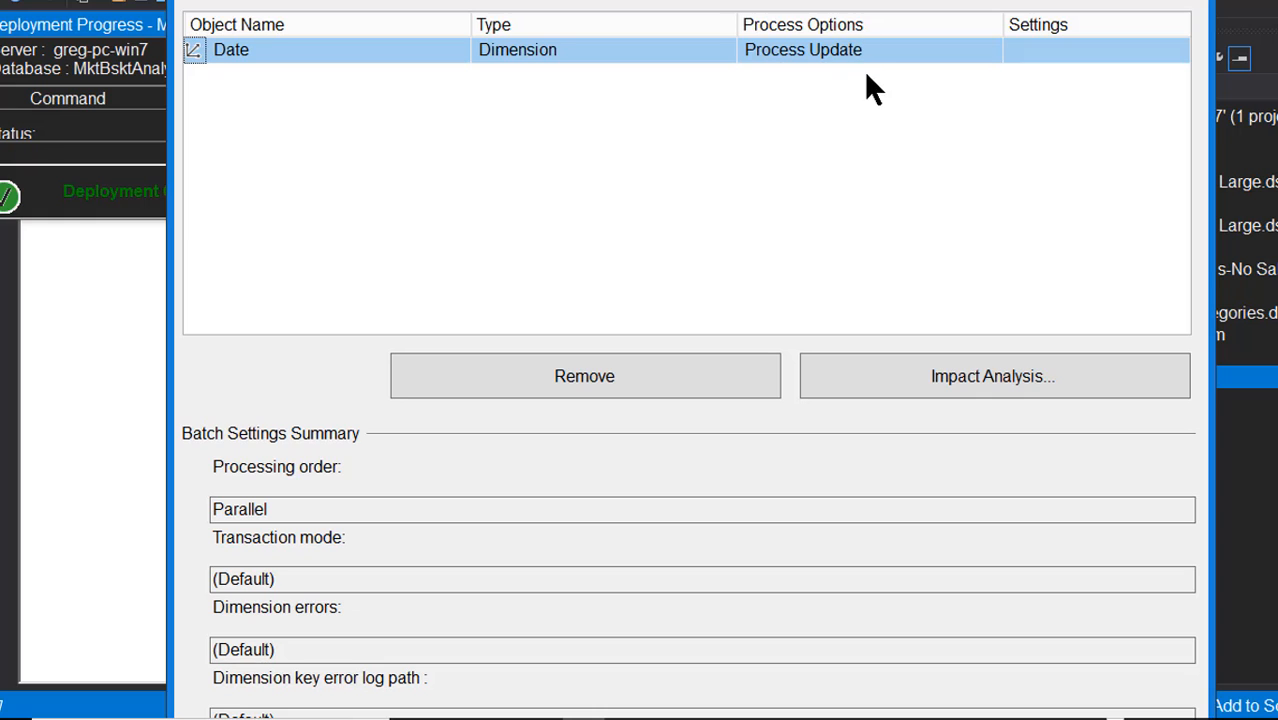
pyautogui.click(864, 50)
pyautogui.click(864, 48)
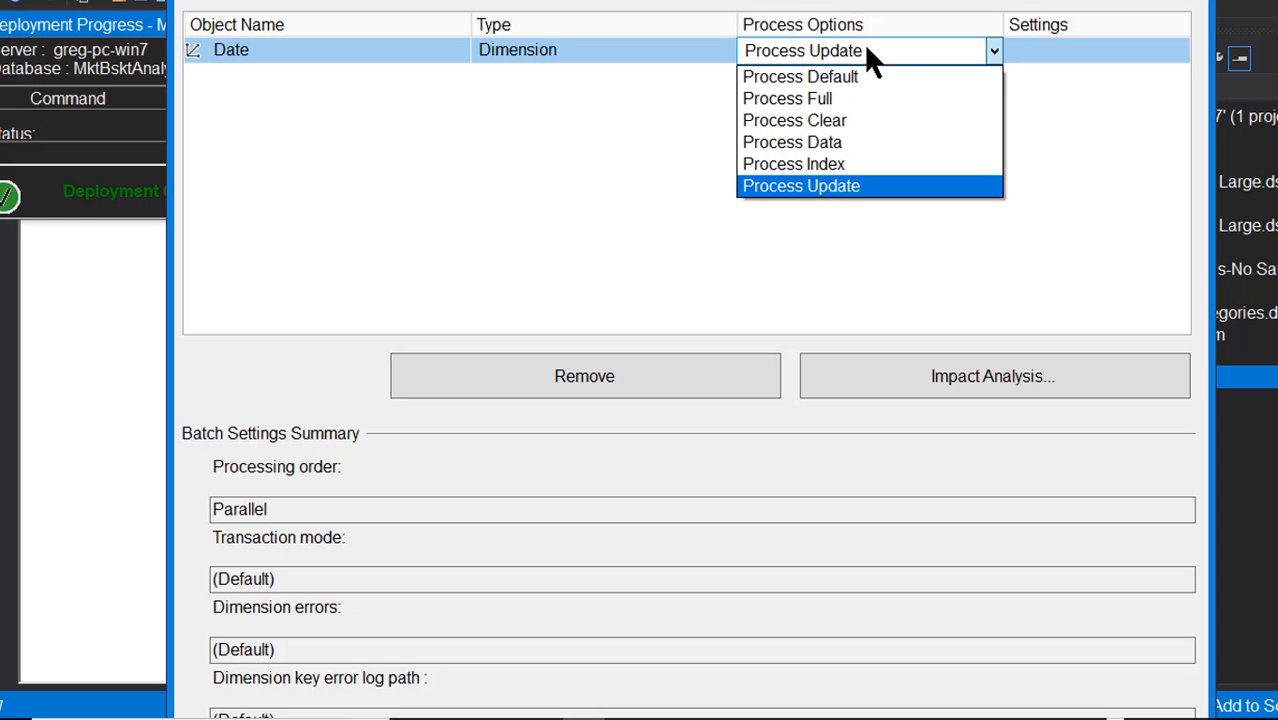
pyautogui.click(845, 97)
# Run the full processing of the Date dimension, and close the processing and deployment progress windows.
pyautogui.click(1115, 0)
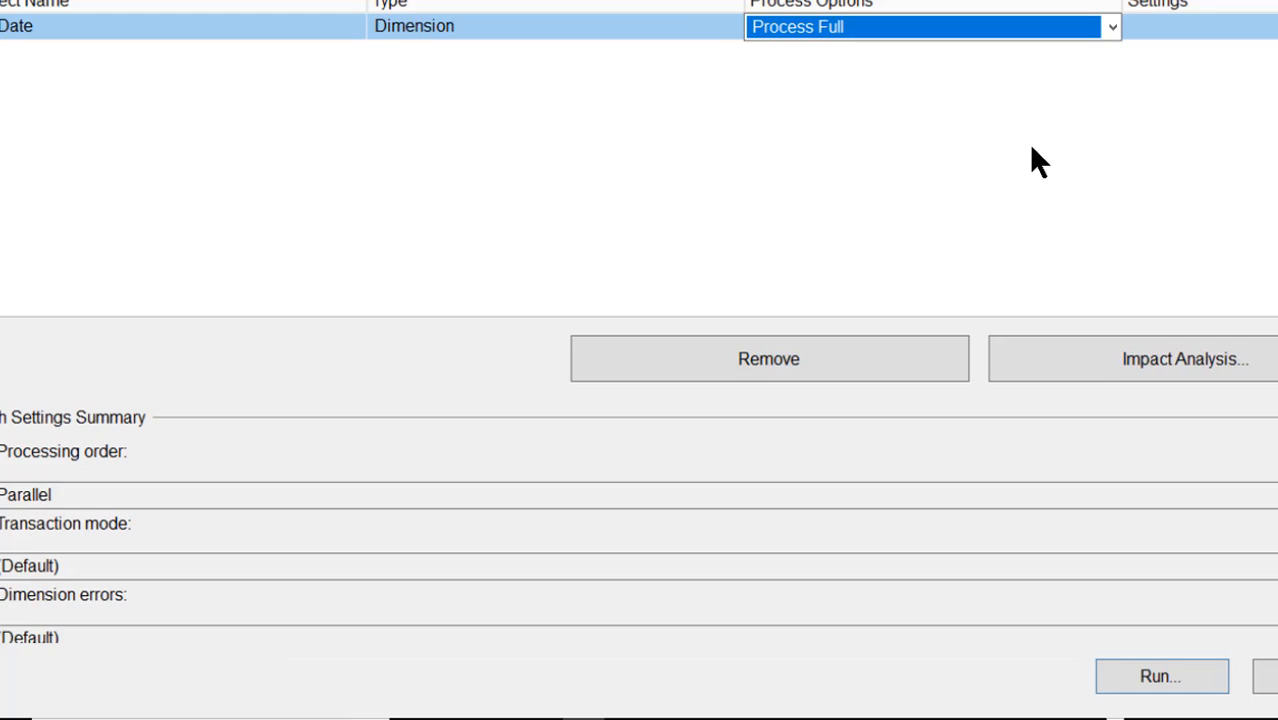
pyautogui.click(1132, 680)
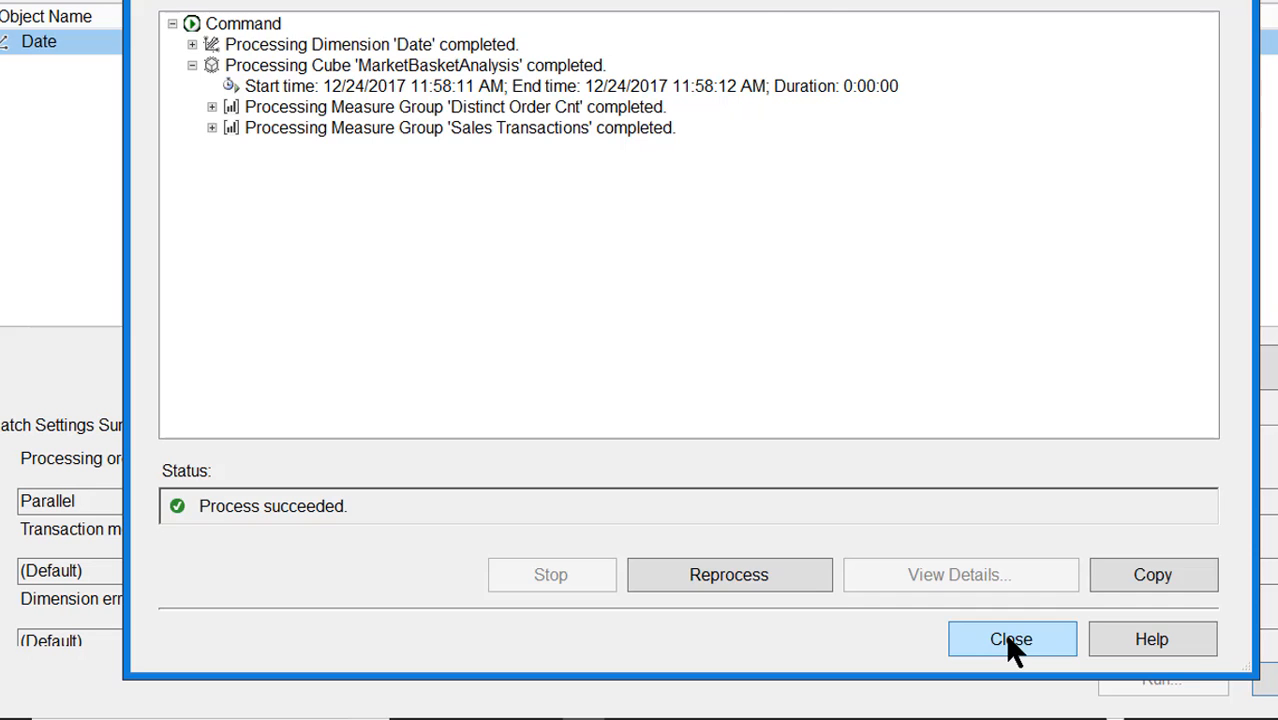
pyautogui.click(1008, 641)
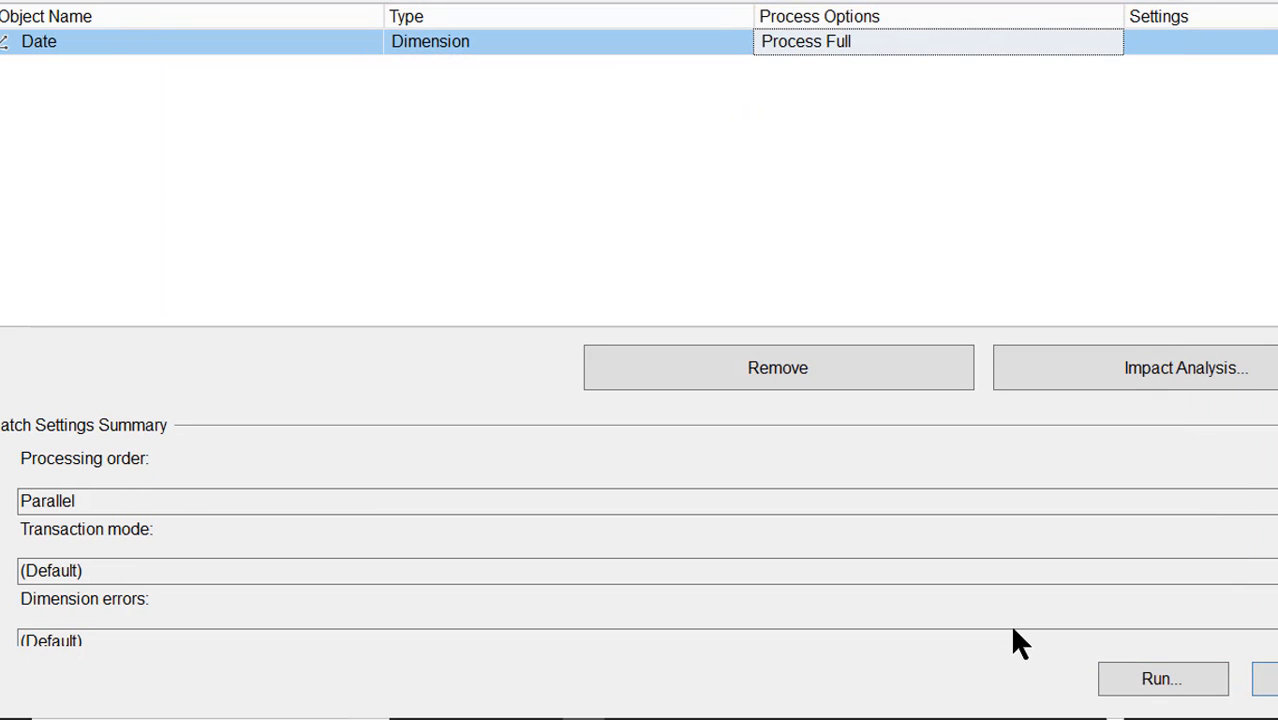
pyautogui.click(1263, 680)
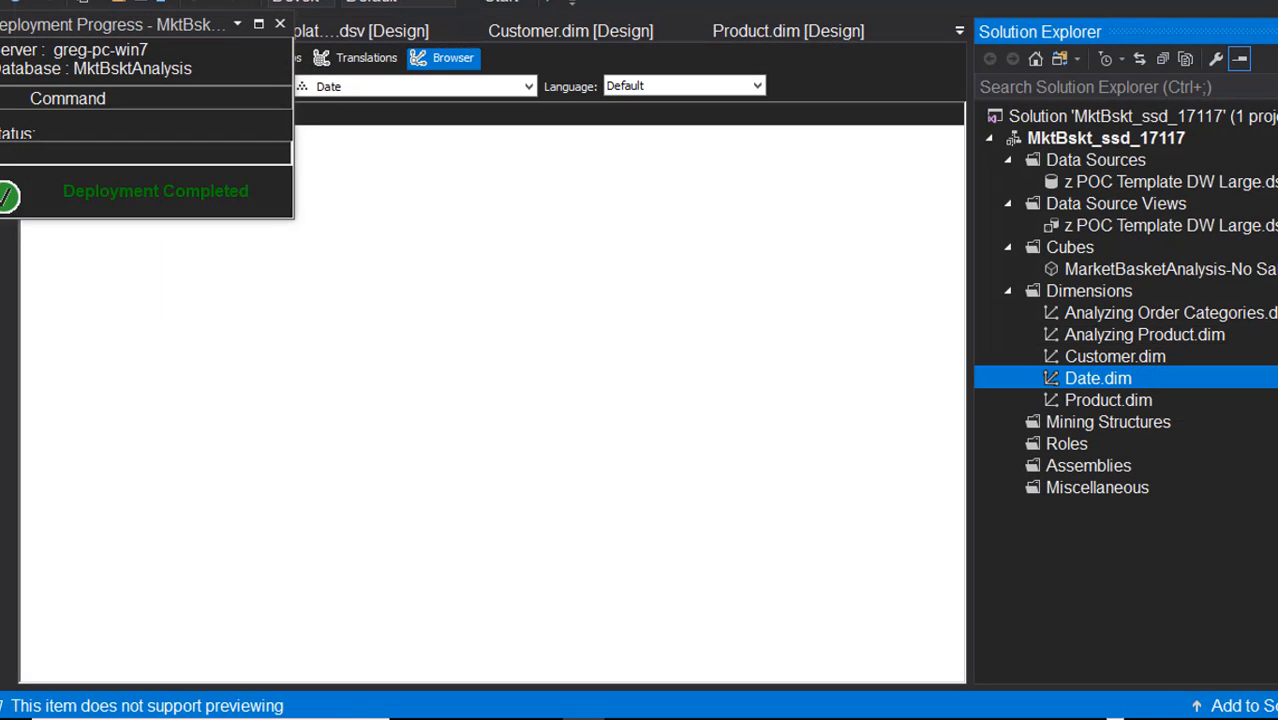
pyautogui.click(280, 23)
pyautogui.click(489, 350)
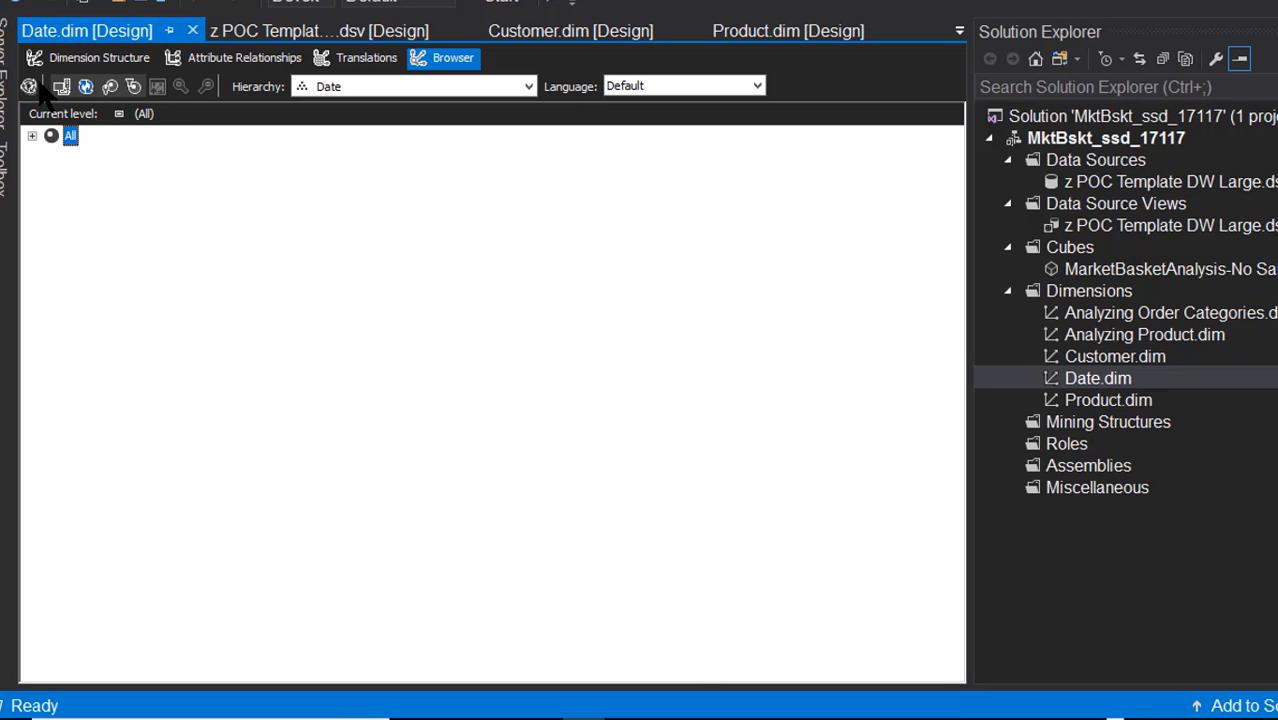
# Reconnect the Date dimension browser and examine which years the reprocessed Date hierarchy contains.
pyautogui.click(90, 58)
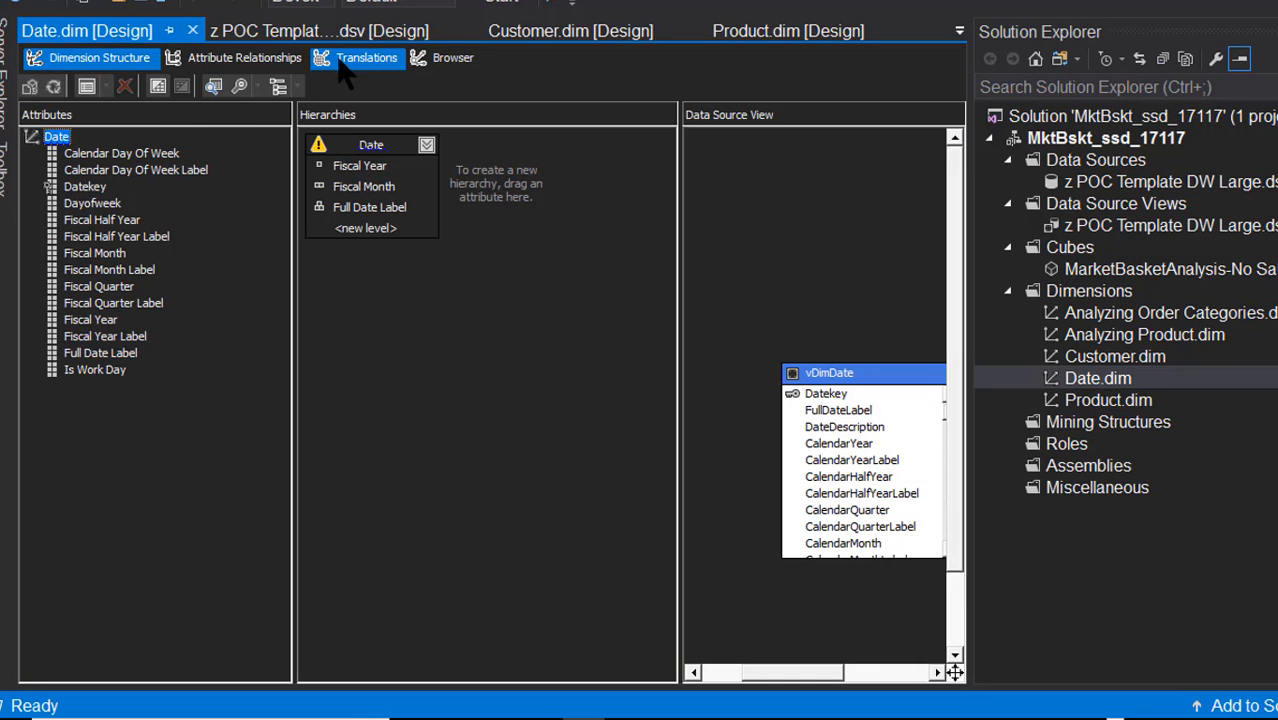
pyautogui.click(452, 62)
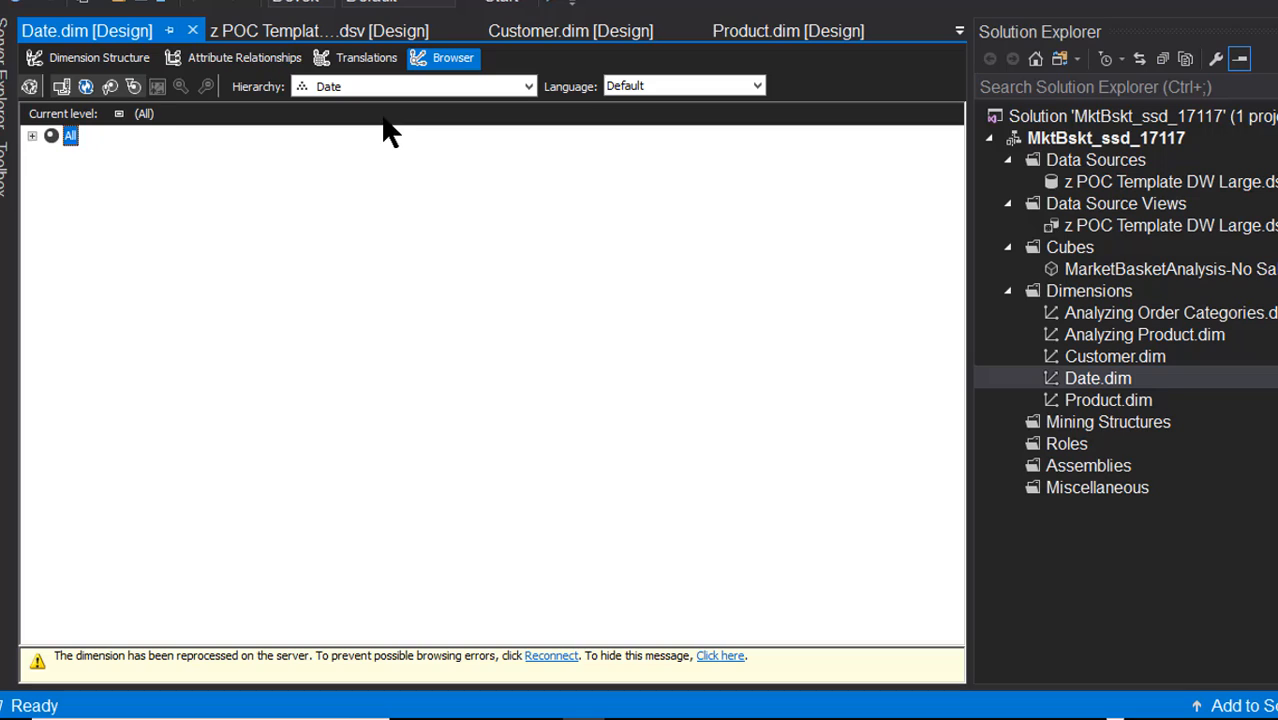
pyautogui.click(61, 87)
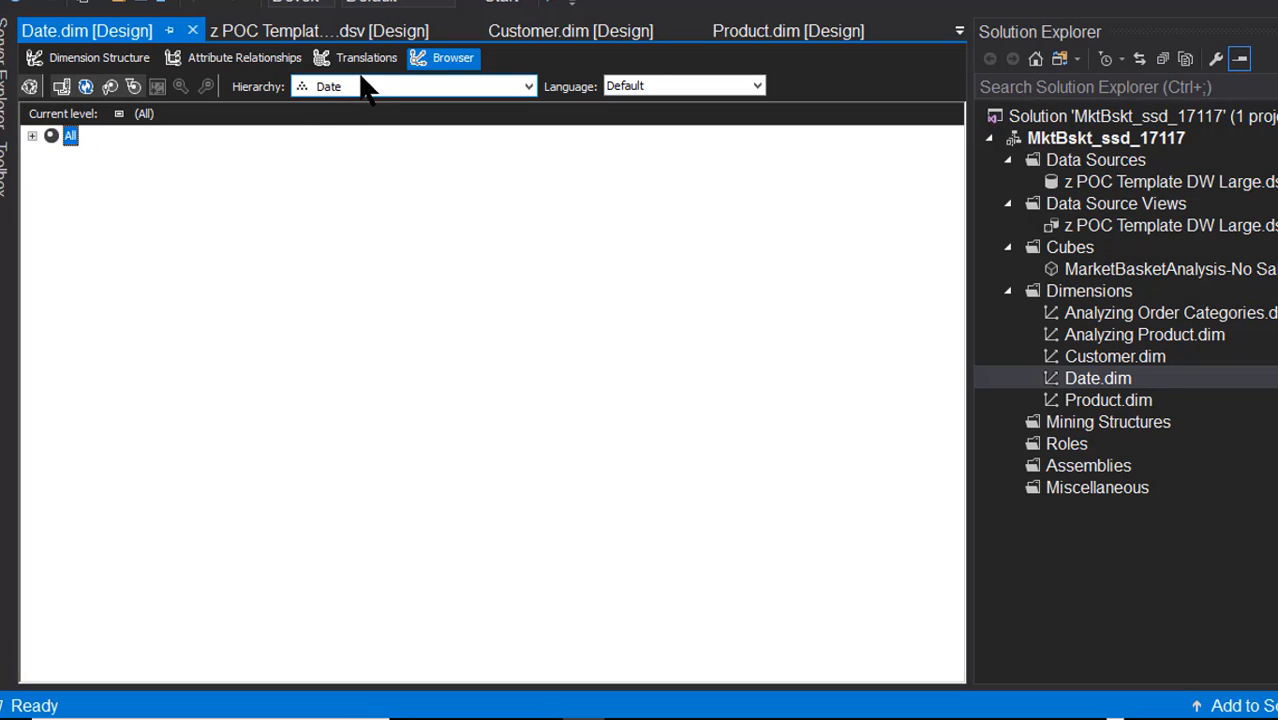
pyautogui.click(31, 137)
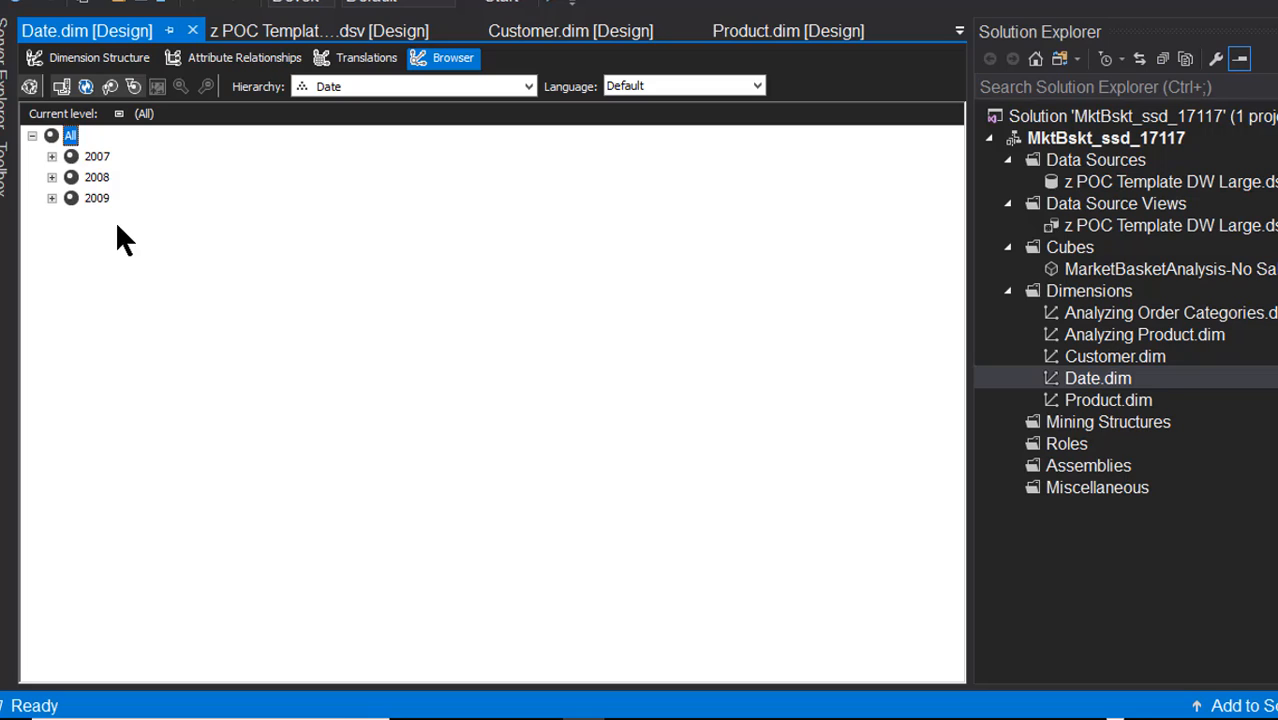
pyautogui.click(32, 137)
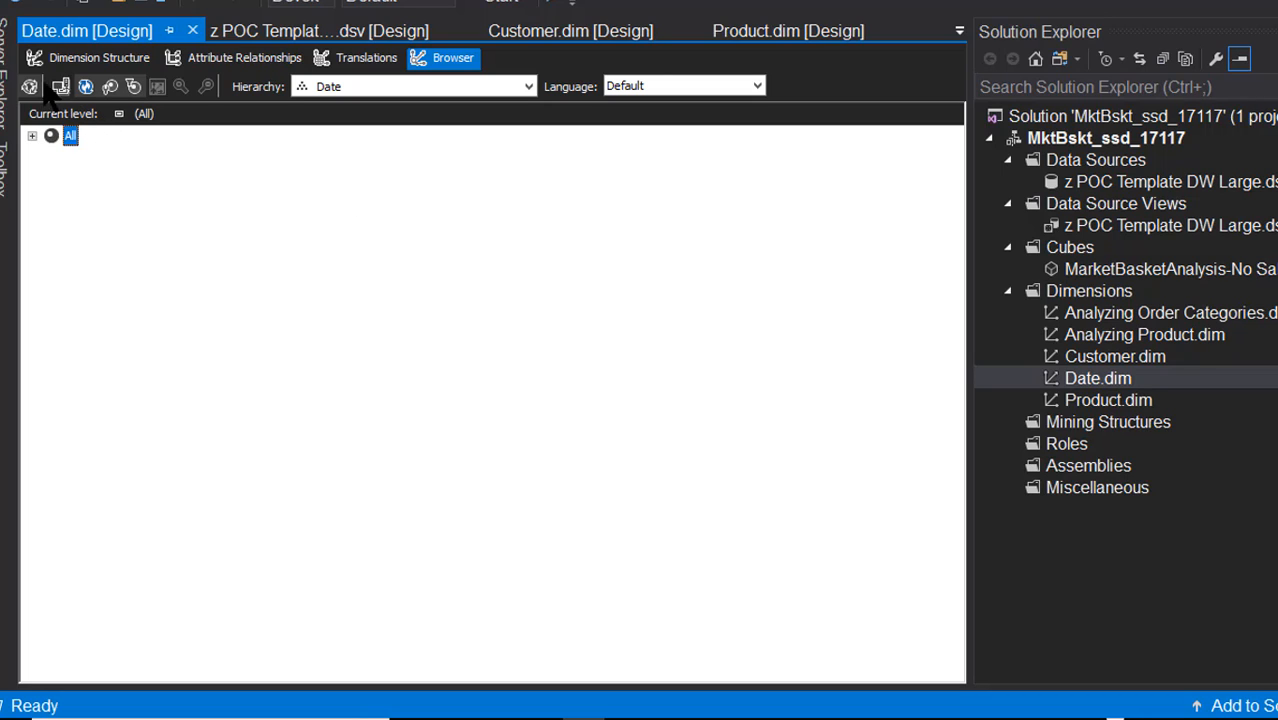
# Switch the Date dimension browser to the Datekey hierarchy and examine its dates from the first to the last member.
pyautogui.click(338, 87)
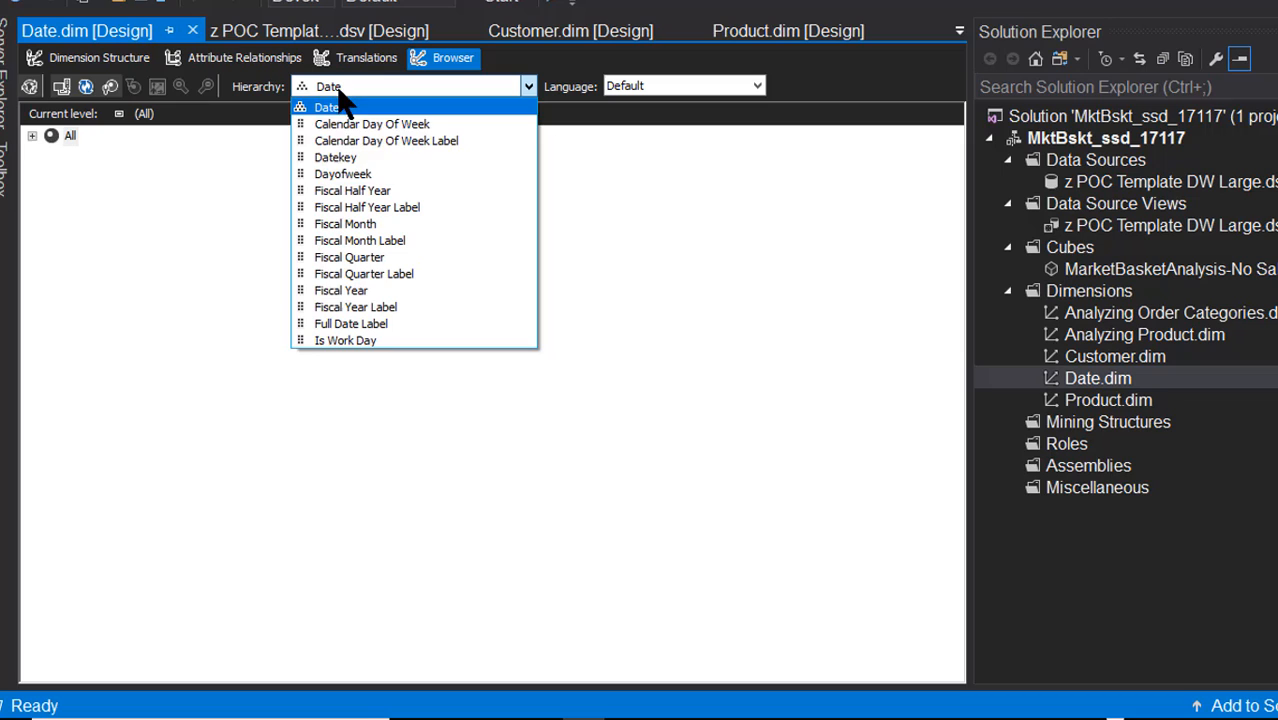
pyautogui.click(336, 158)
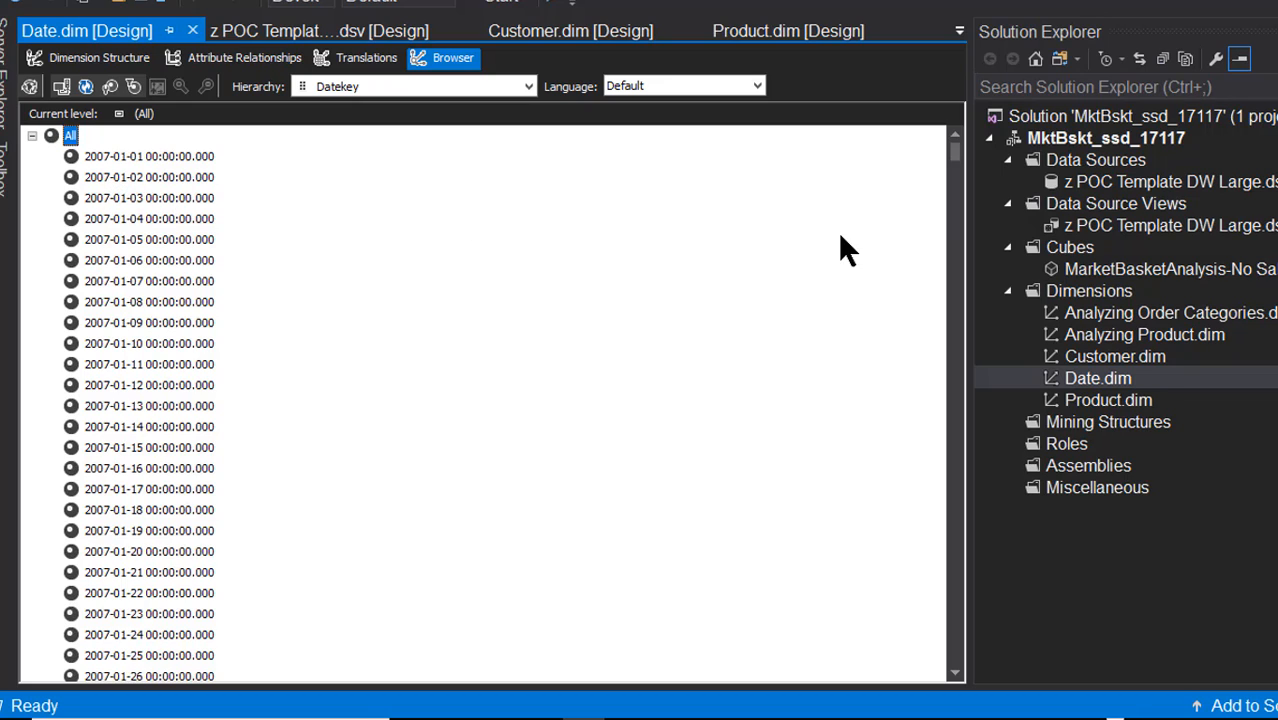
pyautogui.moveTo(957, 155); pyautogui.dragTo(956, 673)
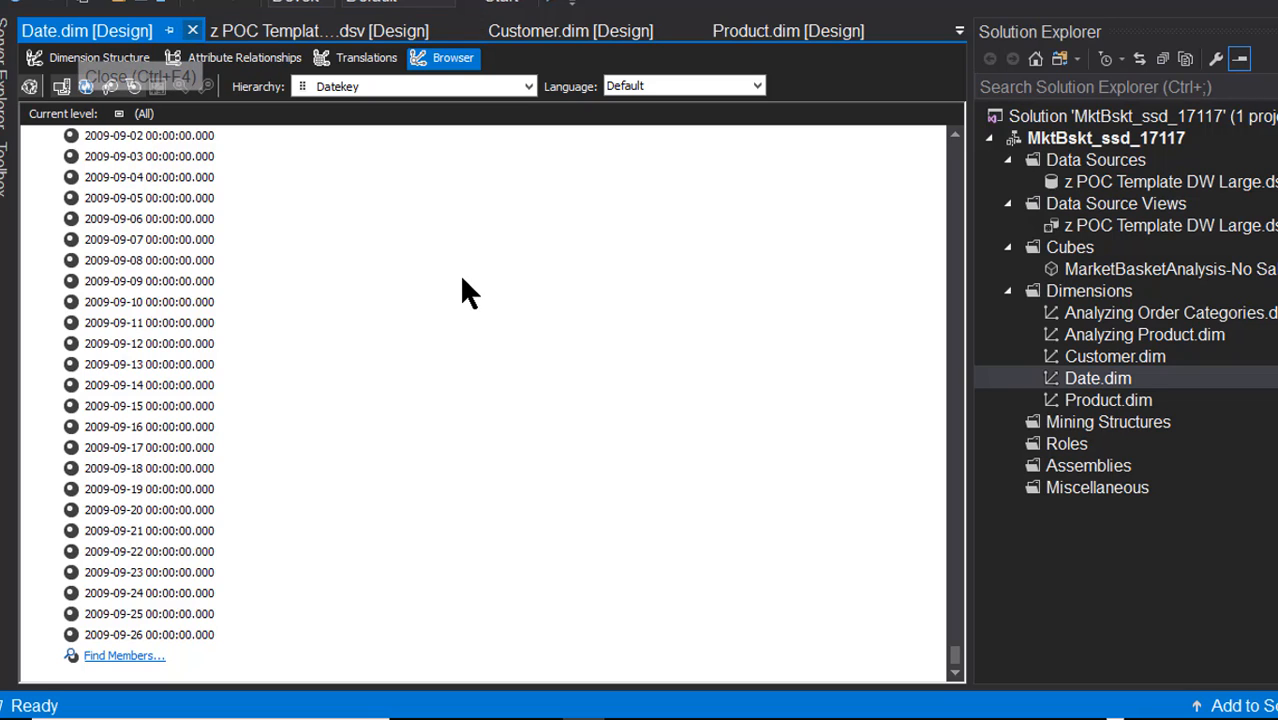
pyautogui.hotkey('ctrl', 'F4')
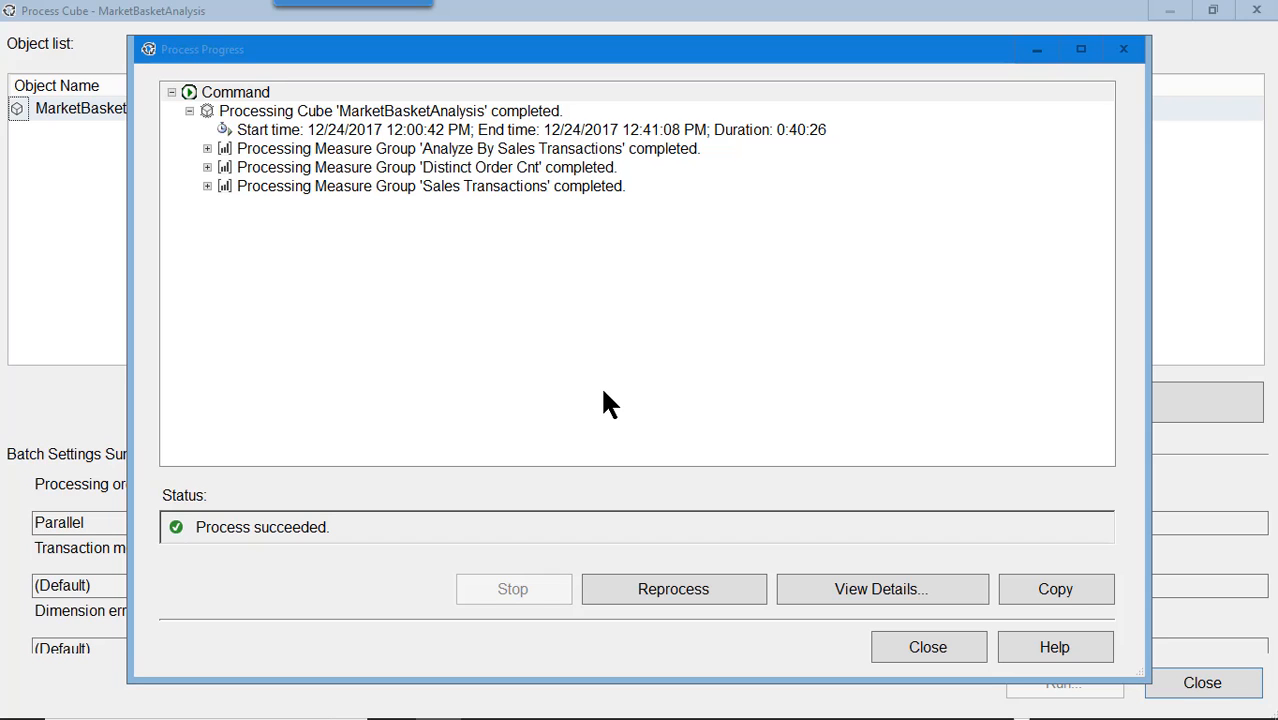
# Close the MarketBasketAnalysis cube's processing progress window, and switch to the MBA5_NoSalesOrders2 workbook in Excel to review the Sales$ PivotTable.
pyautogui.click(916, 634)
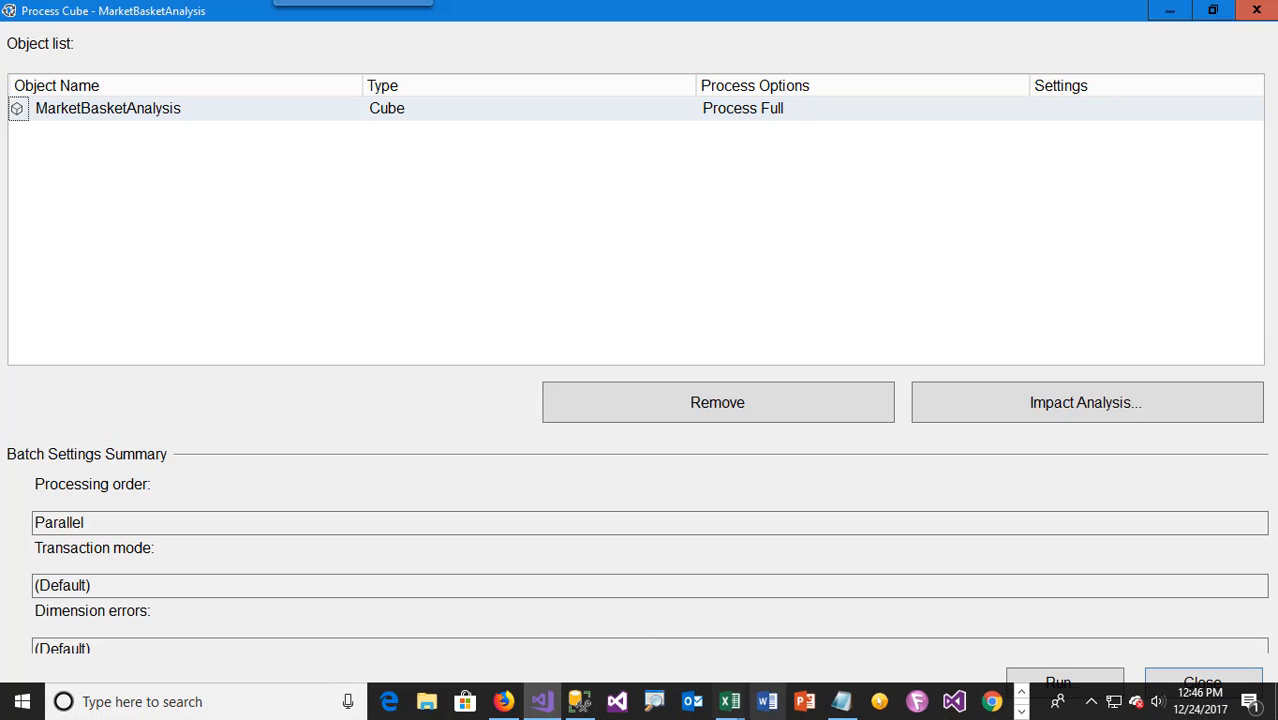
pyautogui.click(736, 706)
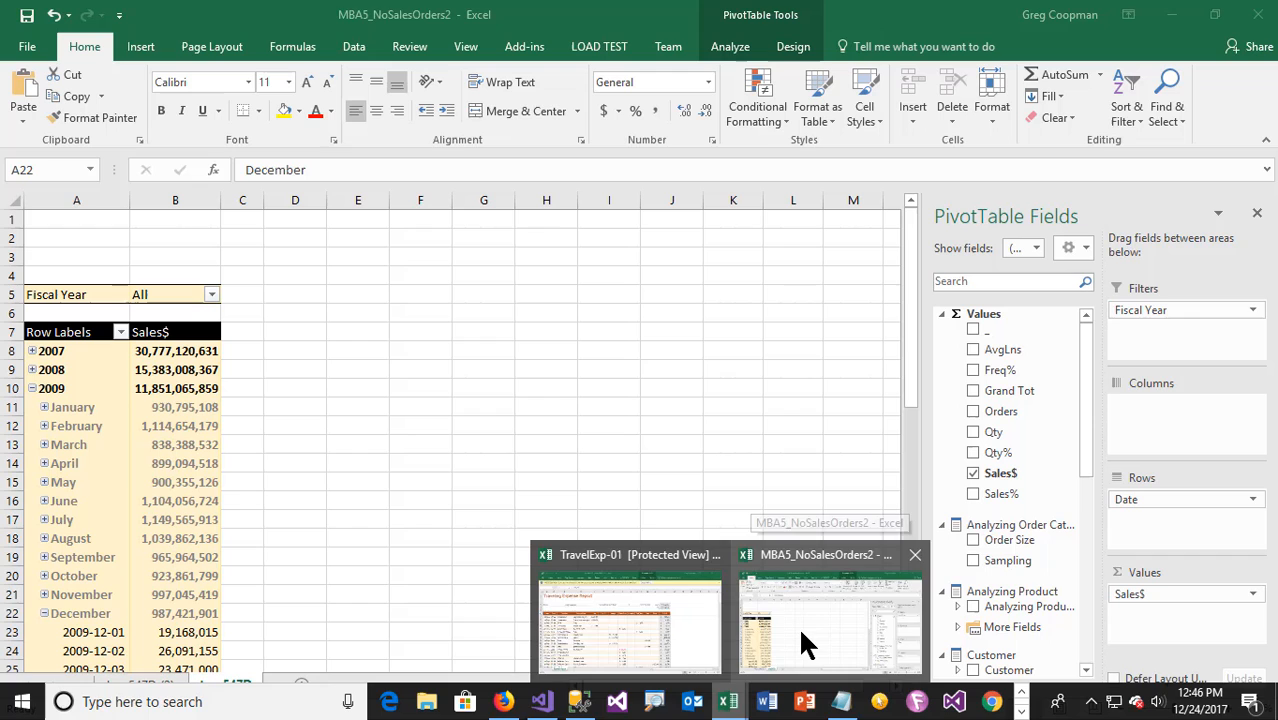
pyautogui.click(798, 626)
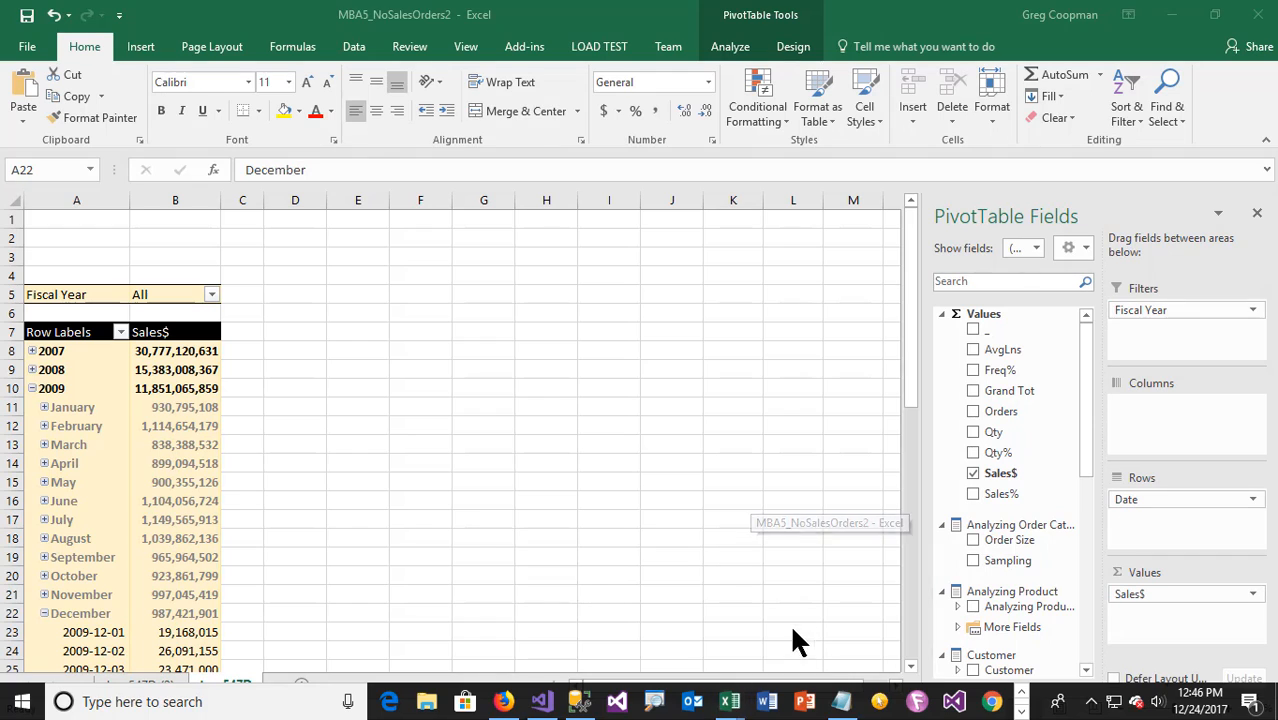
pyautogui.scroll(-4, 400, 455)
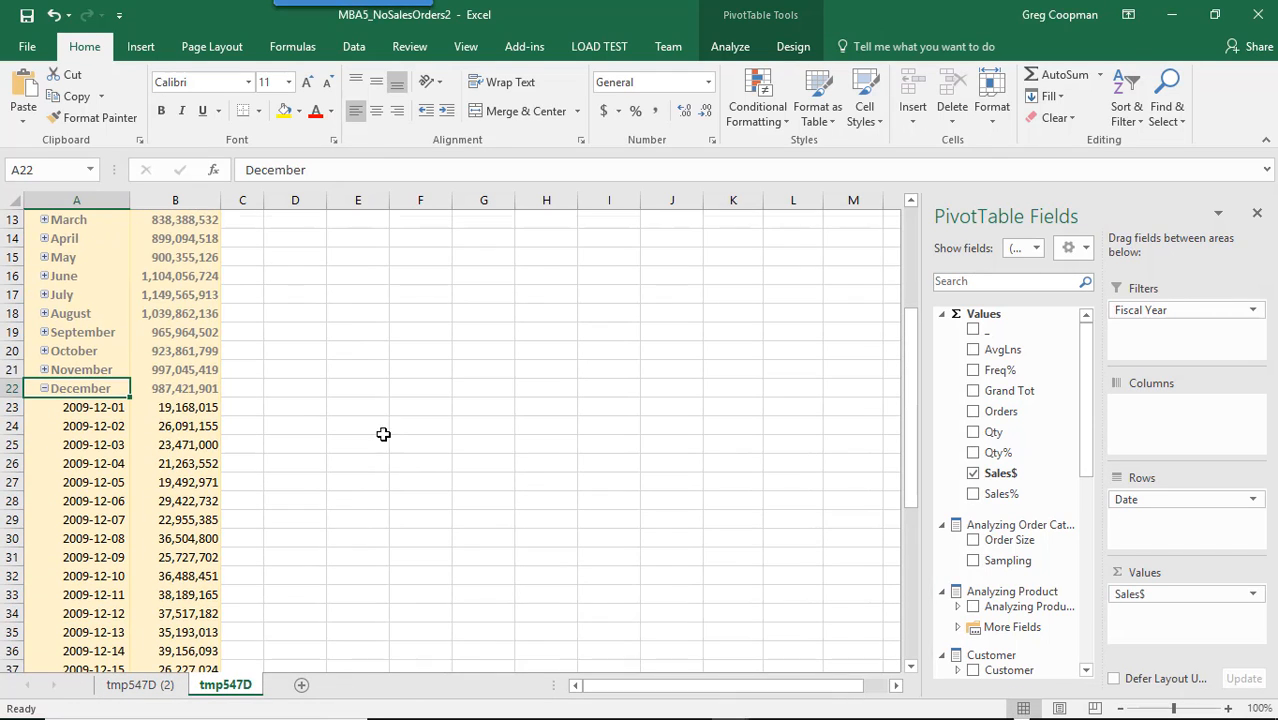
pyautogui.scroll(4, 354, 300)
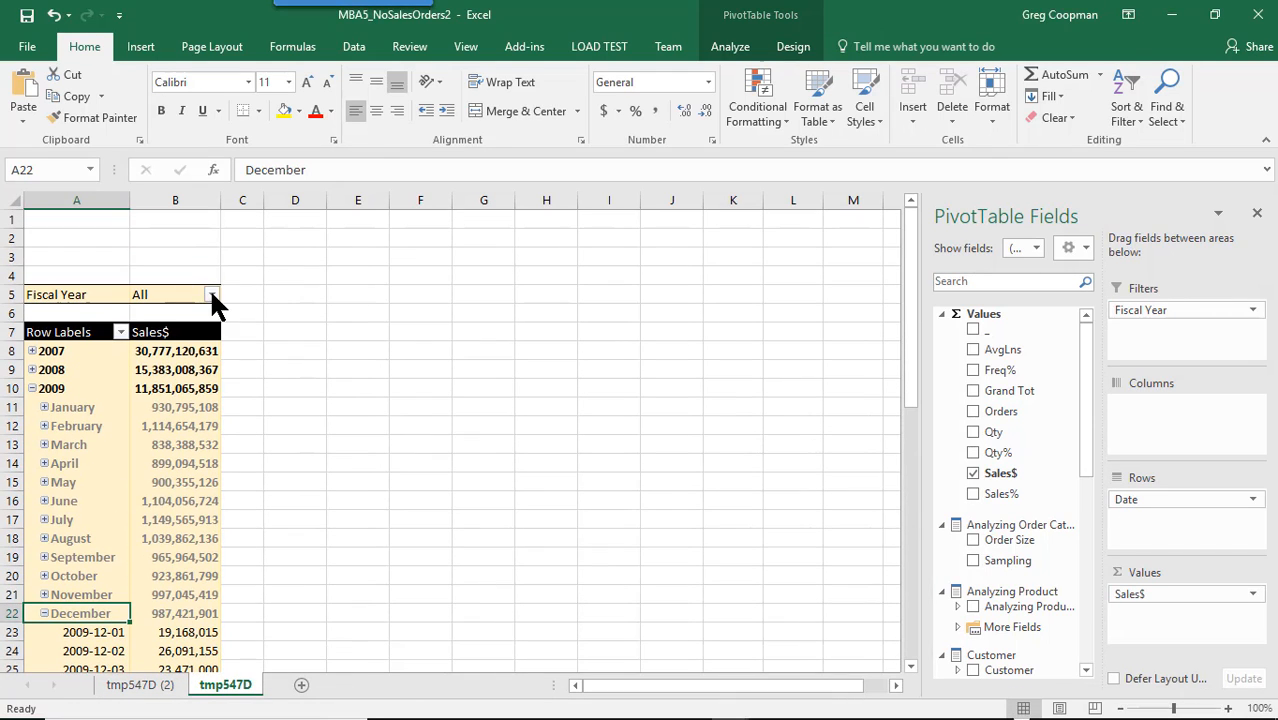
# Examine the years offered by the PivotTable's Fiscal Year filter, and close its list without changing the selection.
pyautogui.click(211, 295)
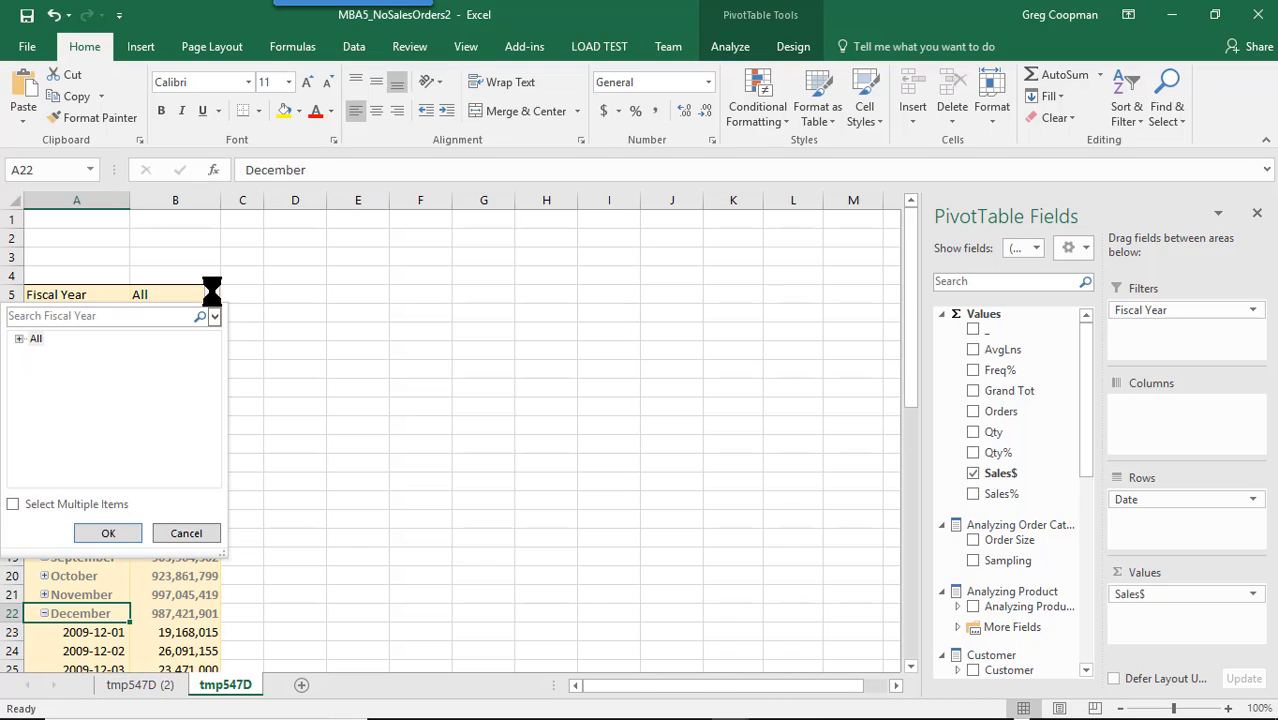
pyautogui.click(19, 339)
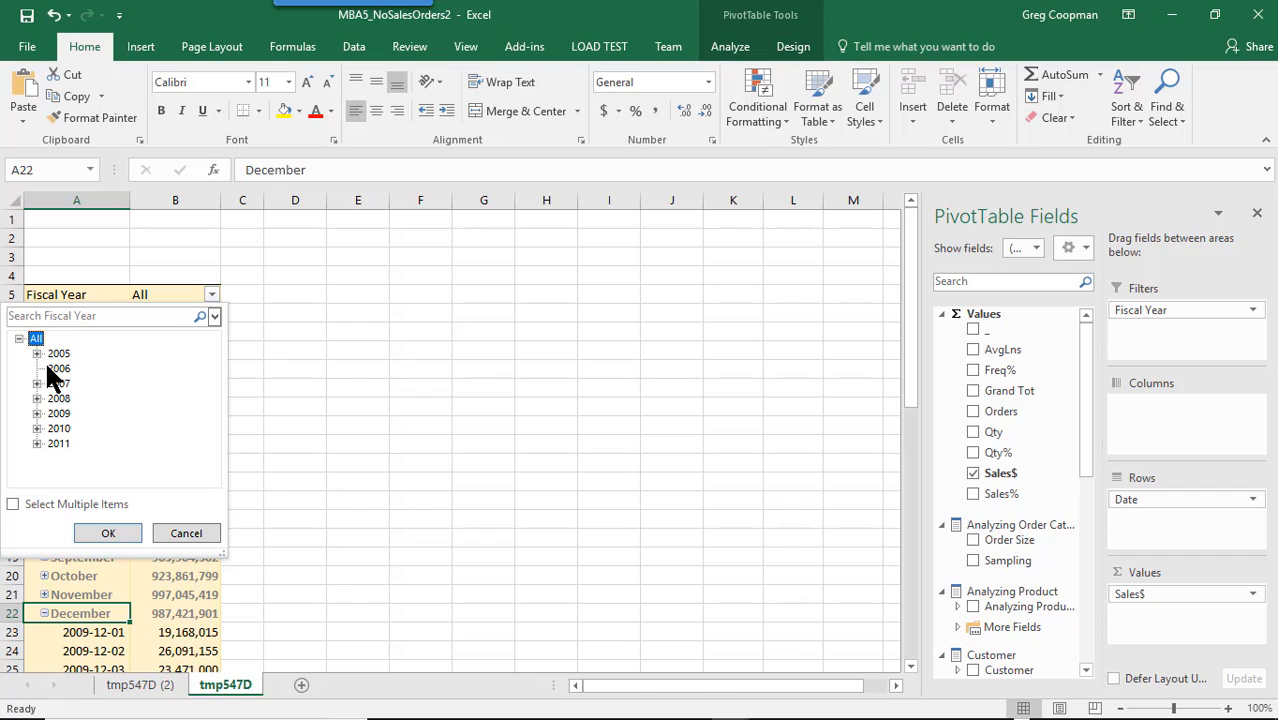
pyautogui.click(19, 339)
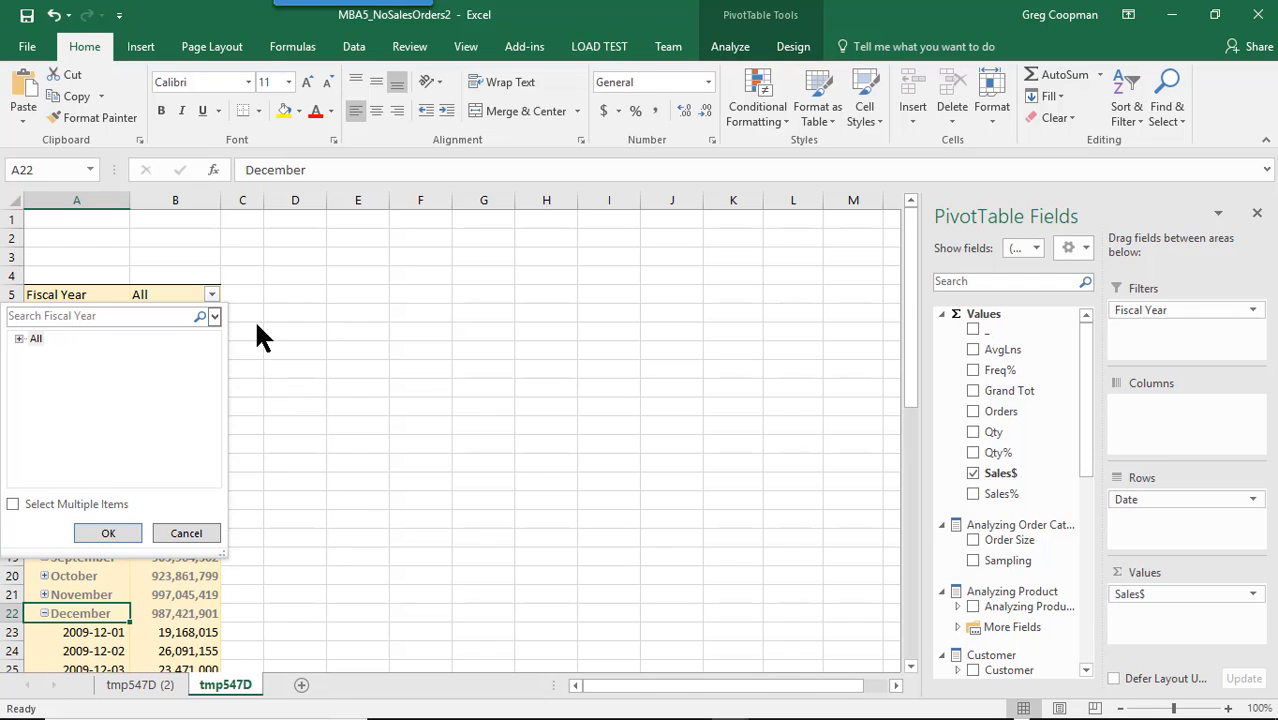
pyautogui.click(358, 48)
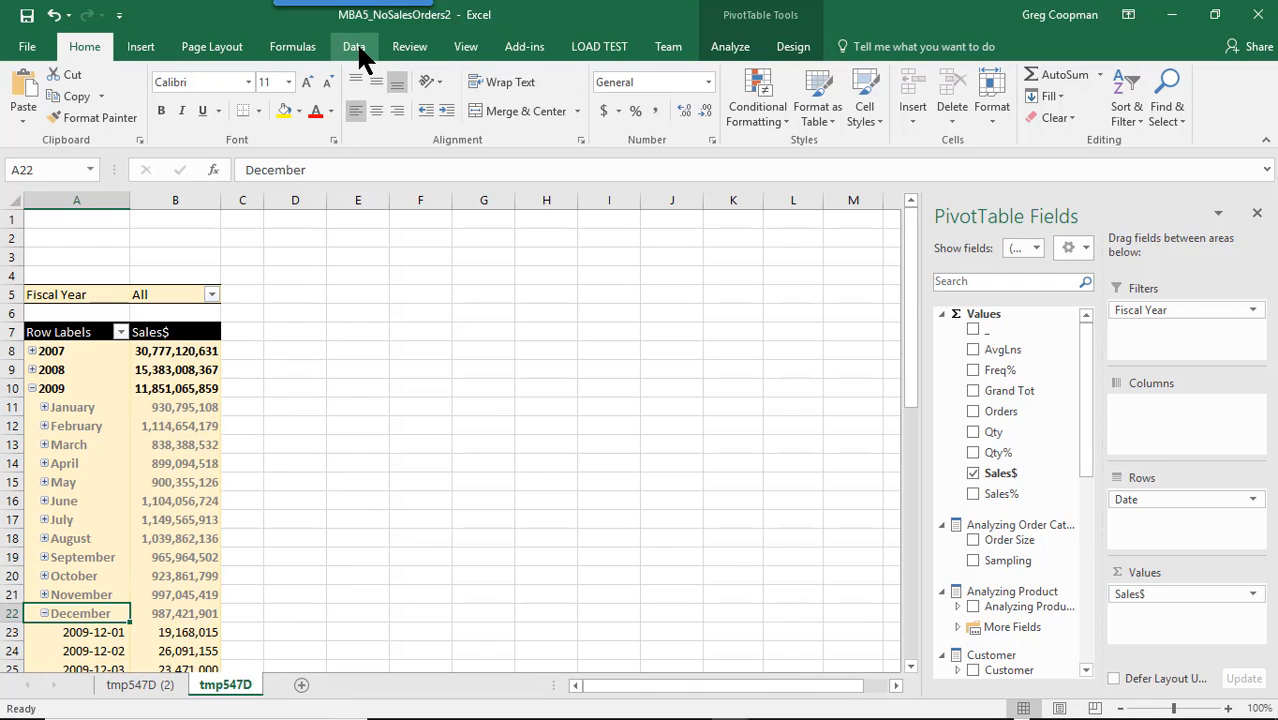
# Refresh all the workbook's data to bring the reprocessed cube into the PivotTable.
pyautogui.click(358, 48)
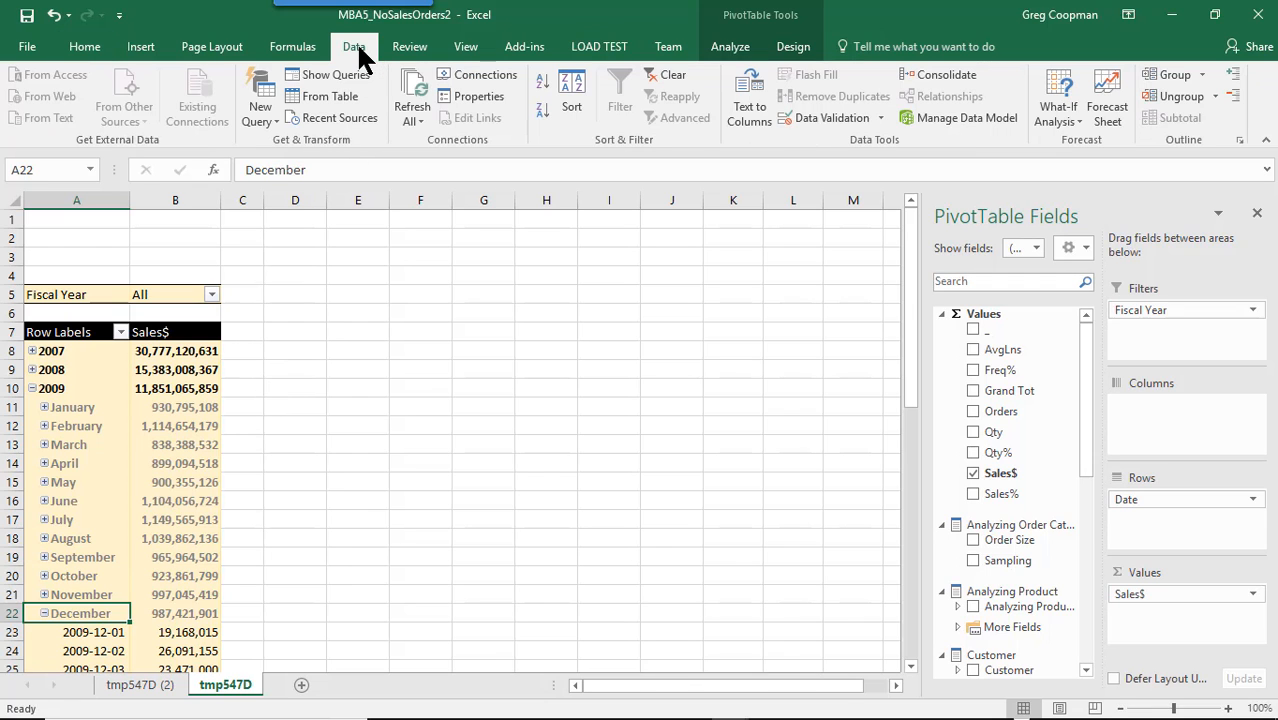
pyautogui.click(403, 121)
pyautogui.click(423, 141)
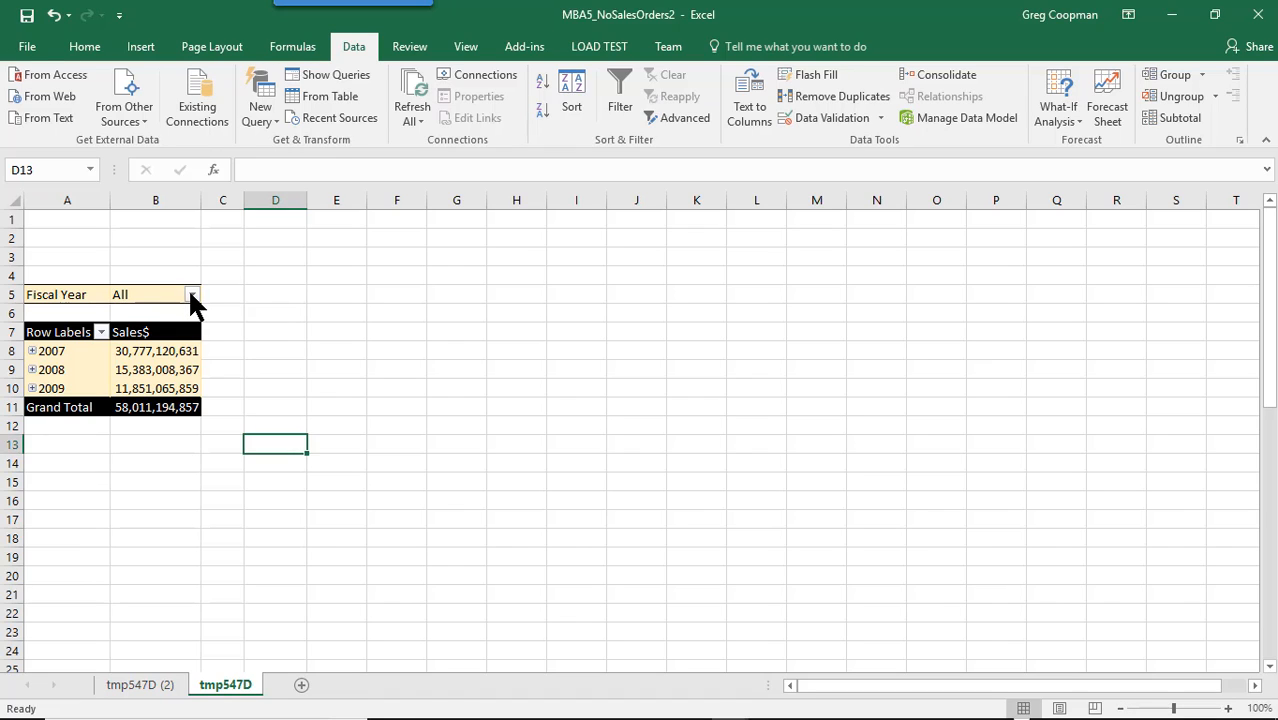
# Examine which years the Fiscal Year filter offers in the refreshed PivotTable, and cancel without changing the filter.
pyautogui.click(192, 295)
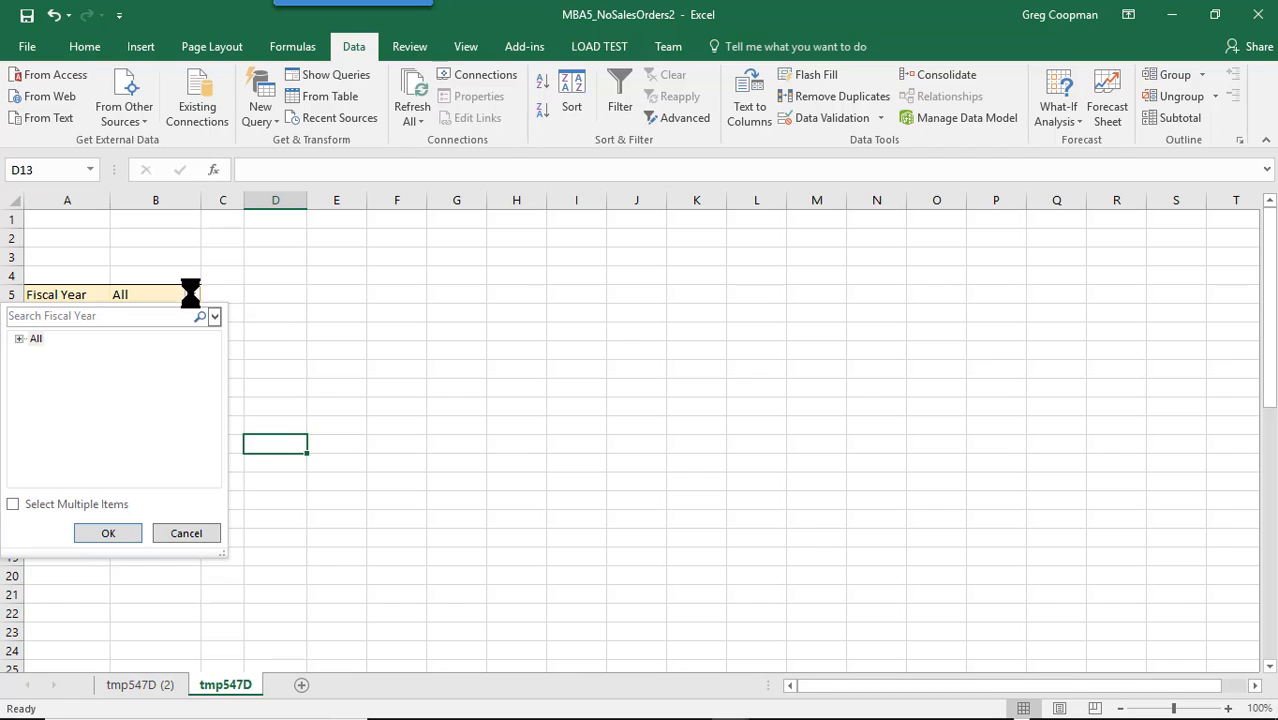
pyautogui.click(19, 339)
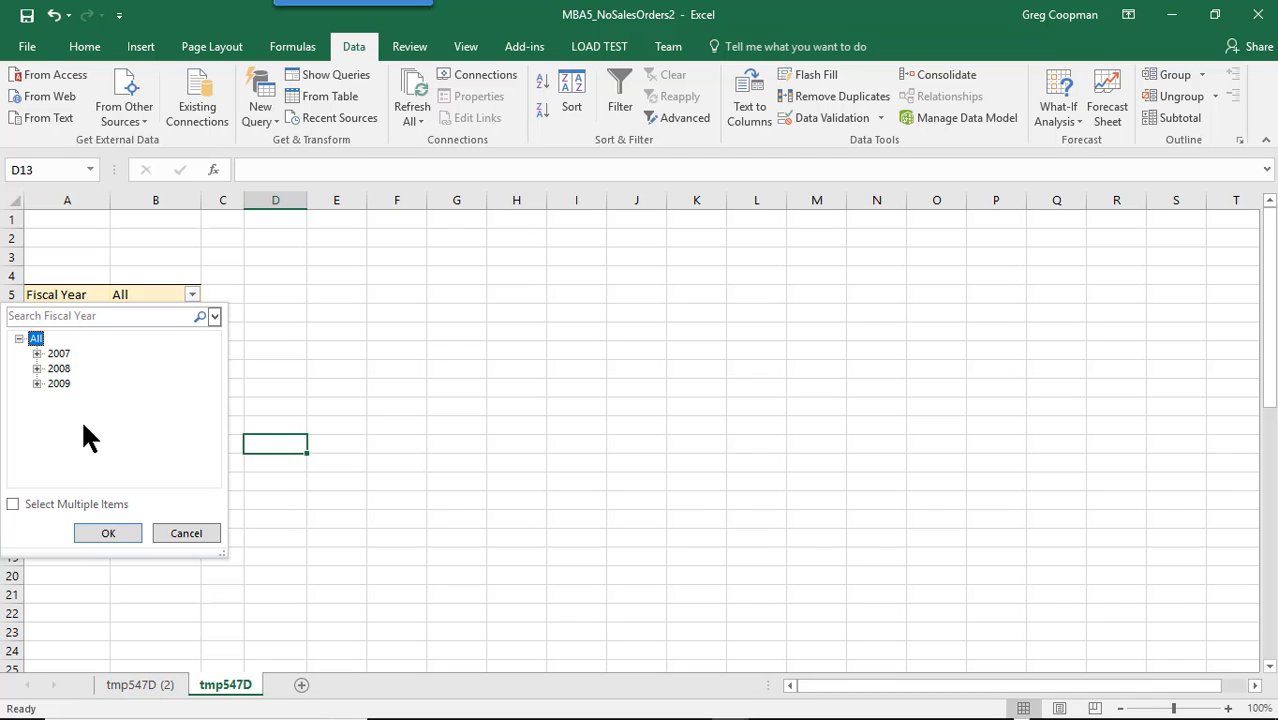
pyautogui.click(195, 537)
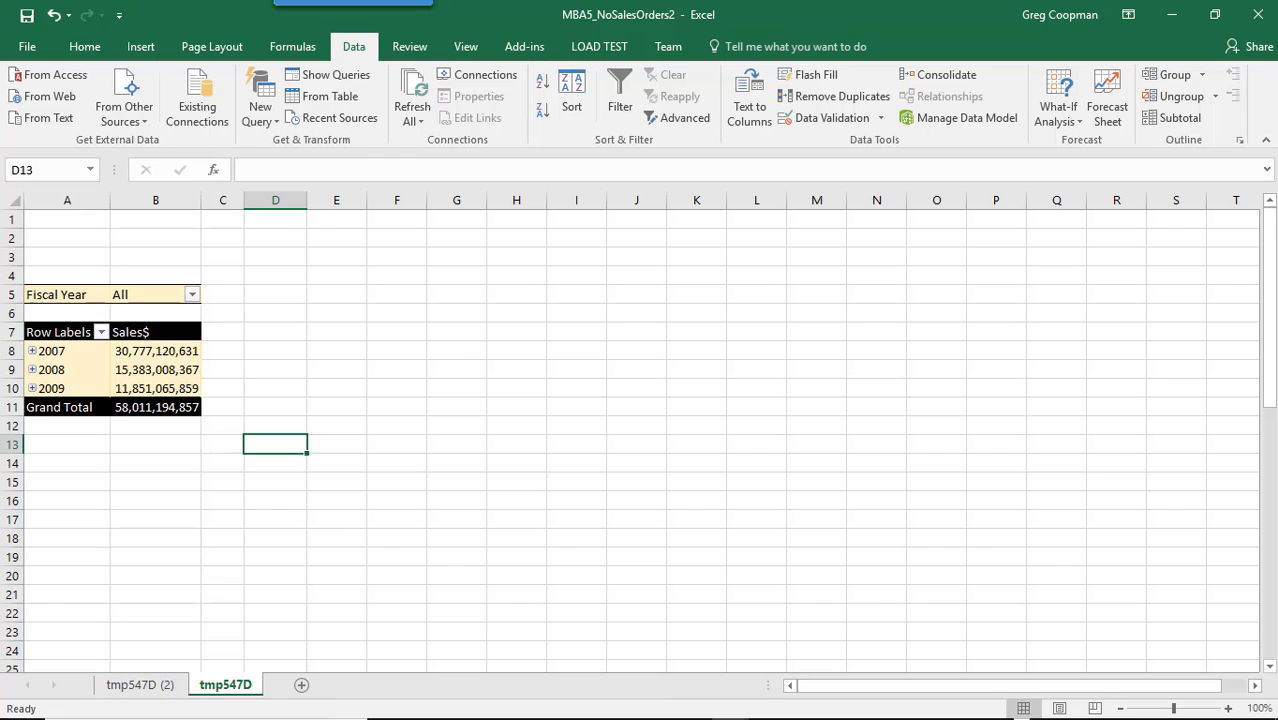